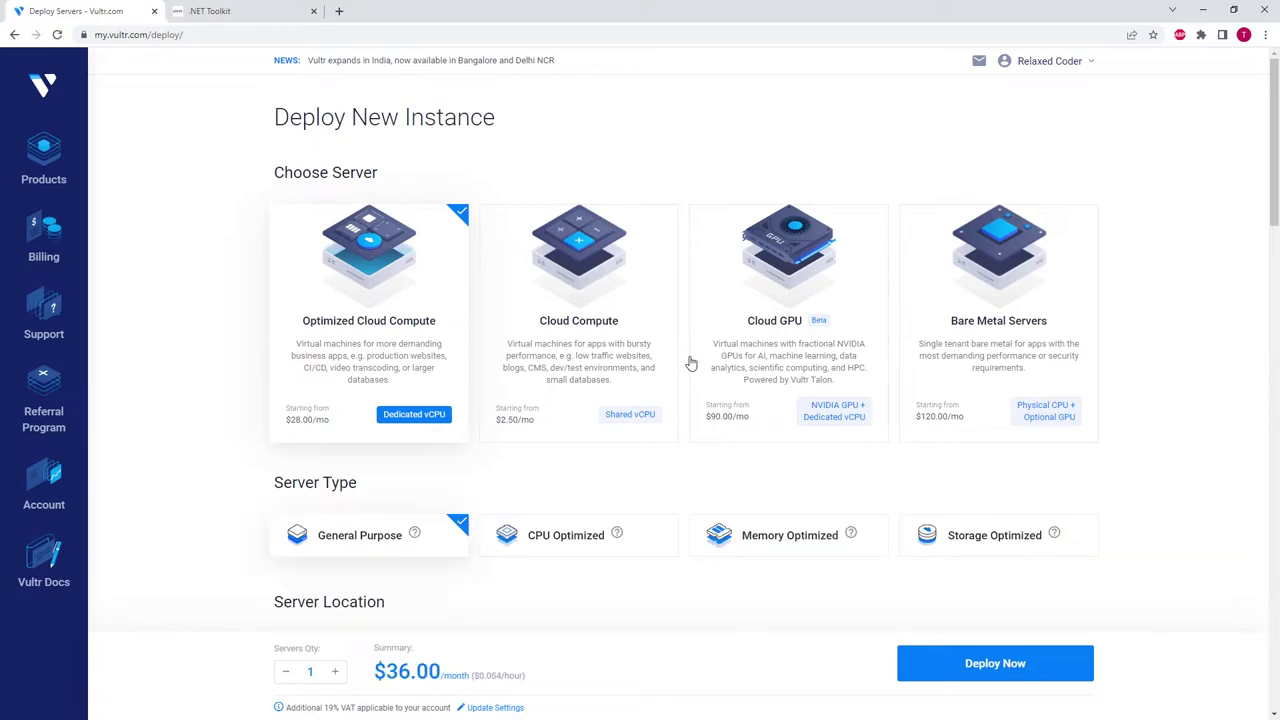
# - Choose a Cloud Compute instance with Intel Regular Performance, located in New York (NJ)
pyautogui.click(587, 305)
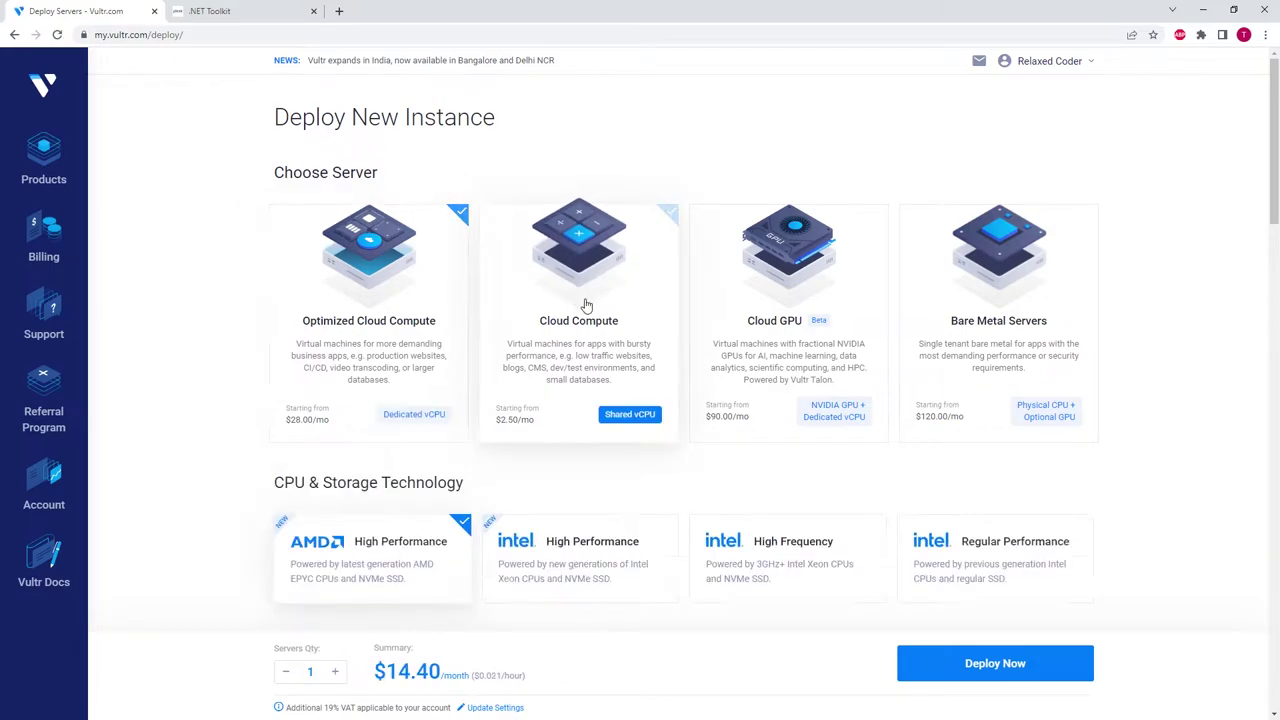
pyautogui.click(1005, 562)
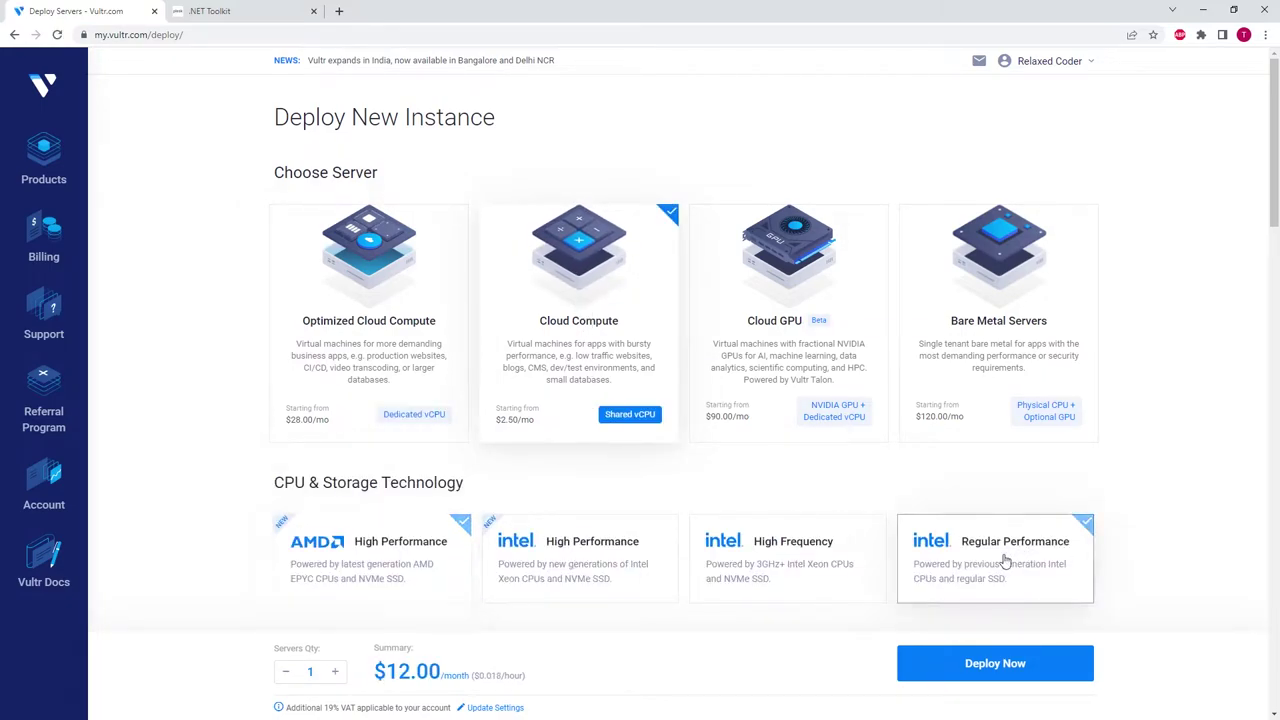
pyautogui.scroll(-3, 603, 400)
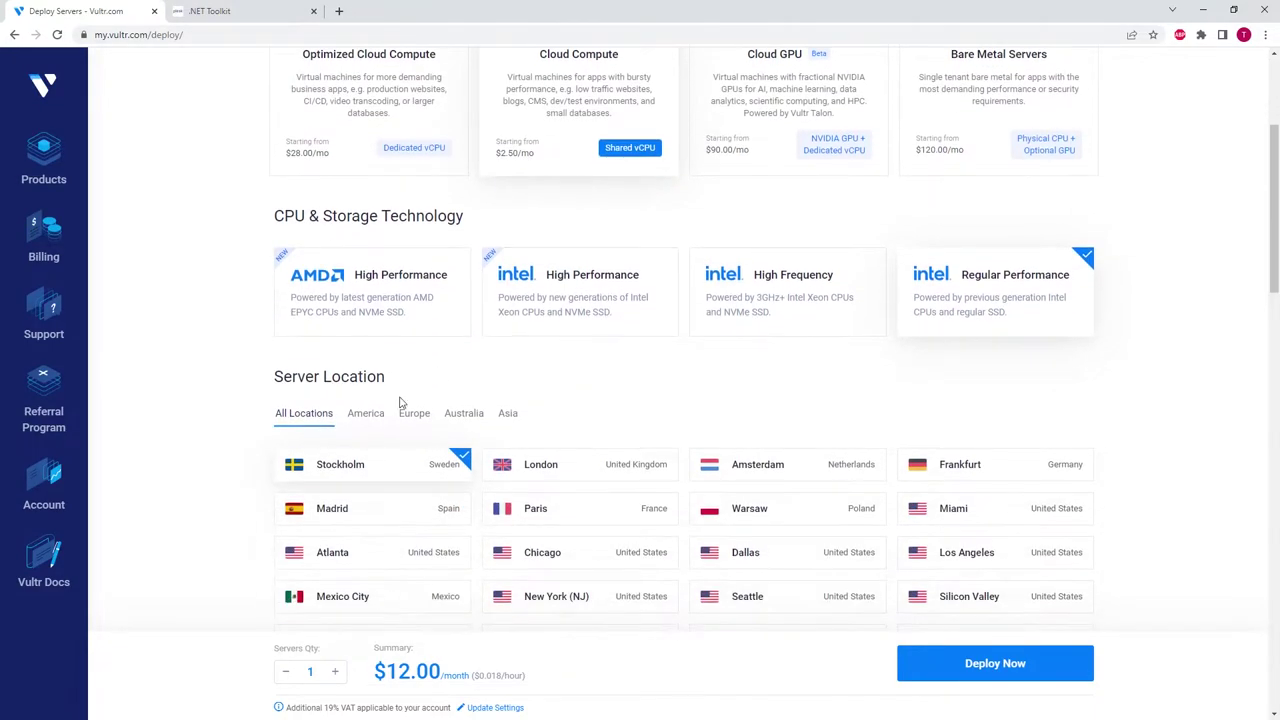
pyautogui.click(366, 414)
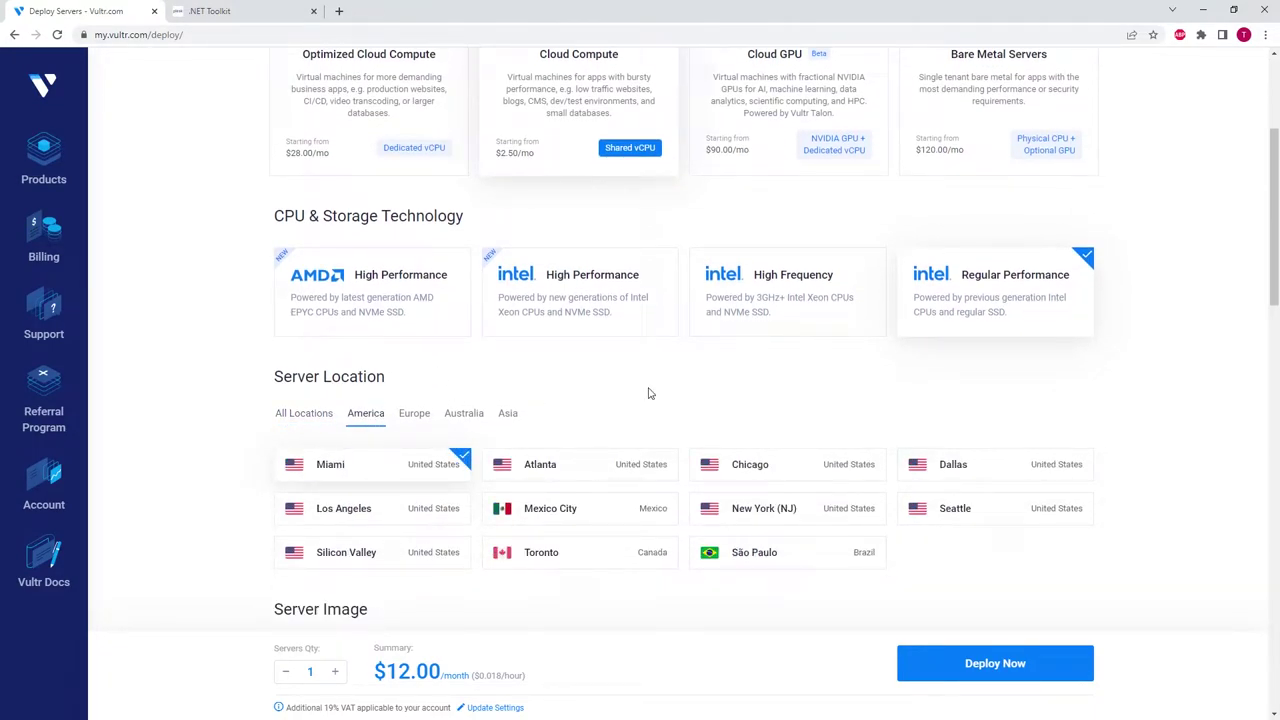
pyautogui.scroll(-1, 706, 360)
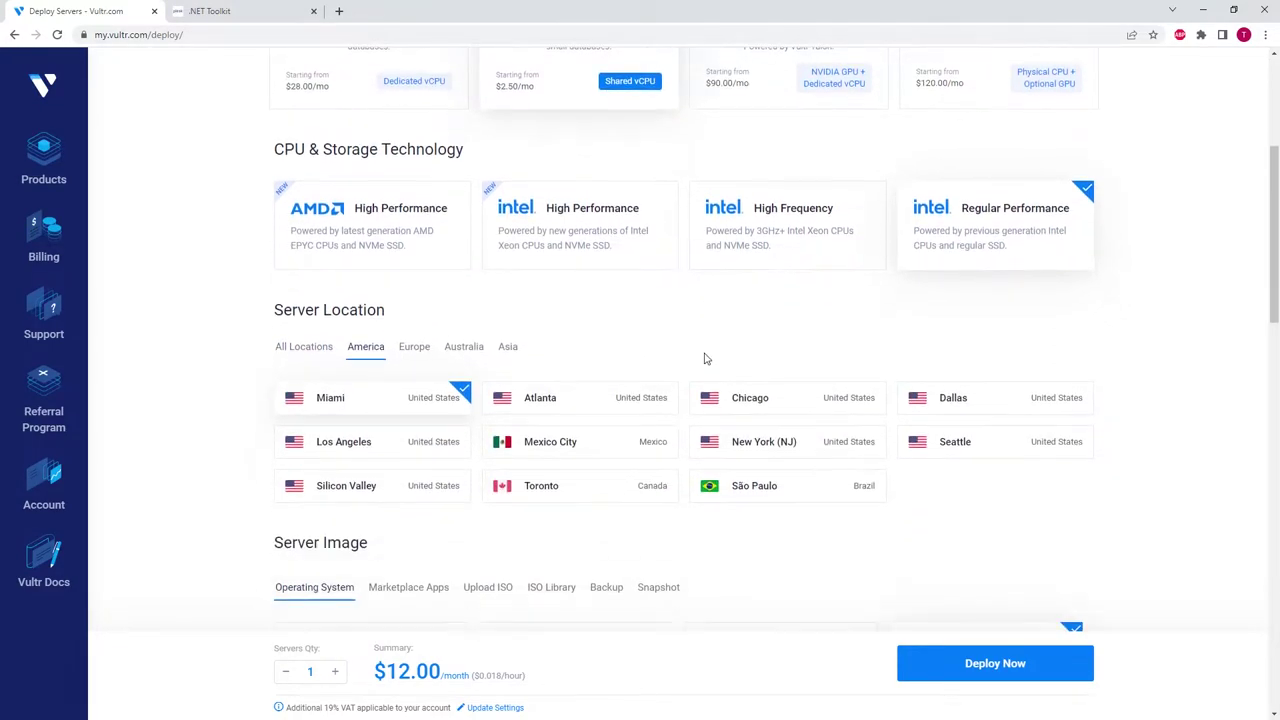
pyautogui.click(781, 458)
# - Select Ubuntu 22.10 x64 as the image, then bring up the Marketplace Apps list
pyautogui.scroll(-2, 575, 460)
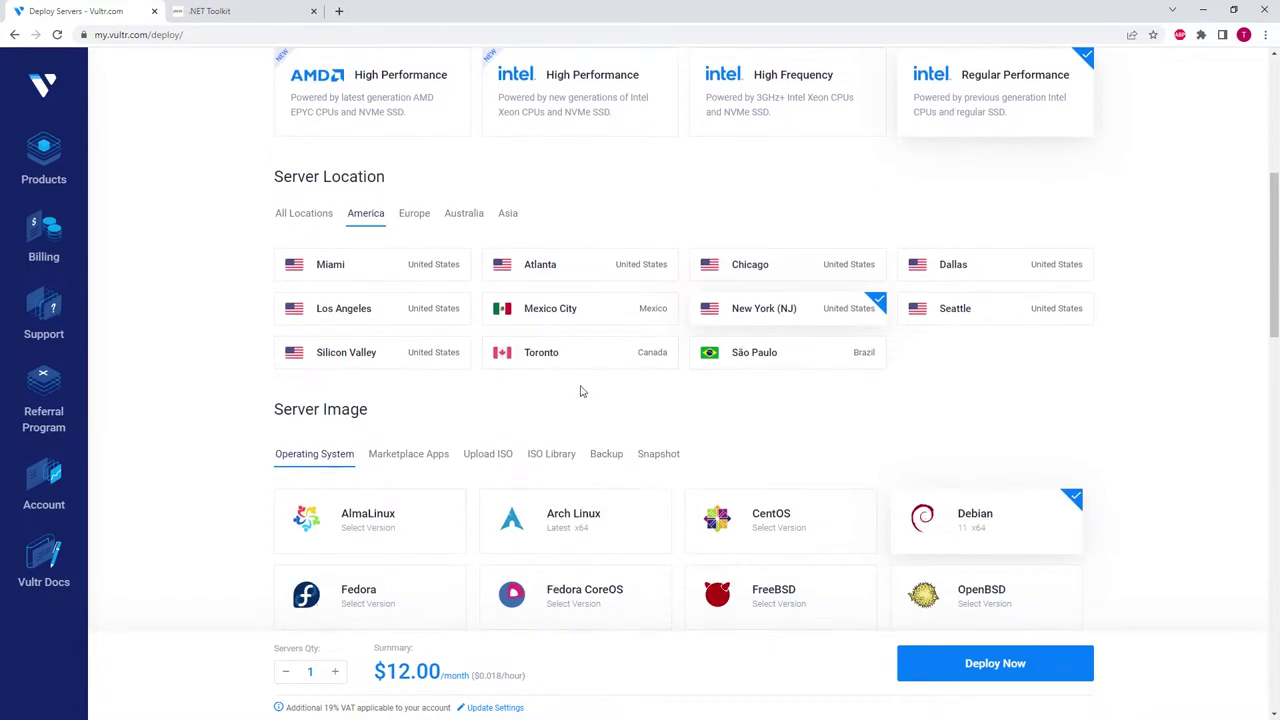
pyautogui.scroll(-3, 600, 380)
pyautogui.click(571, 474)
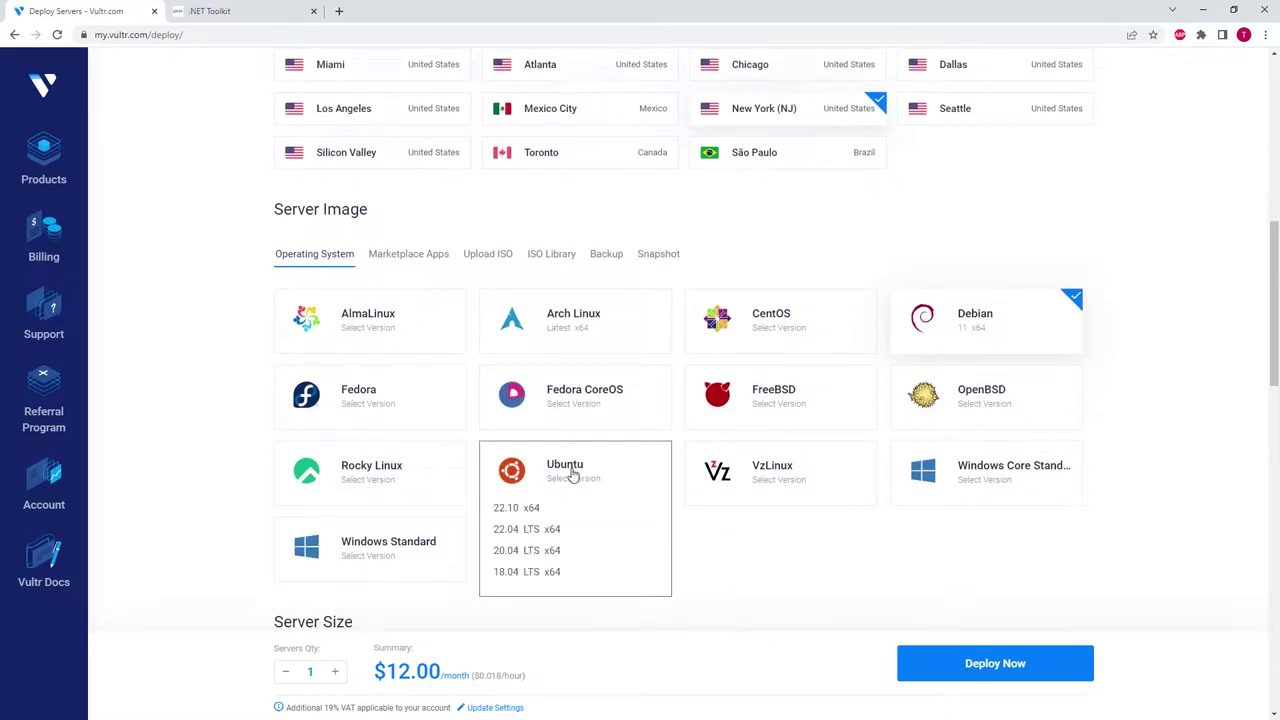
pyautogui.click(529, 512)
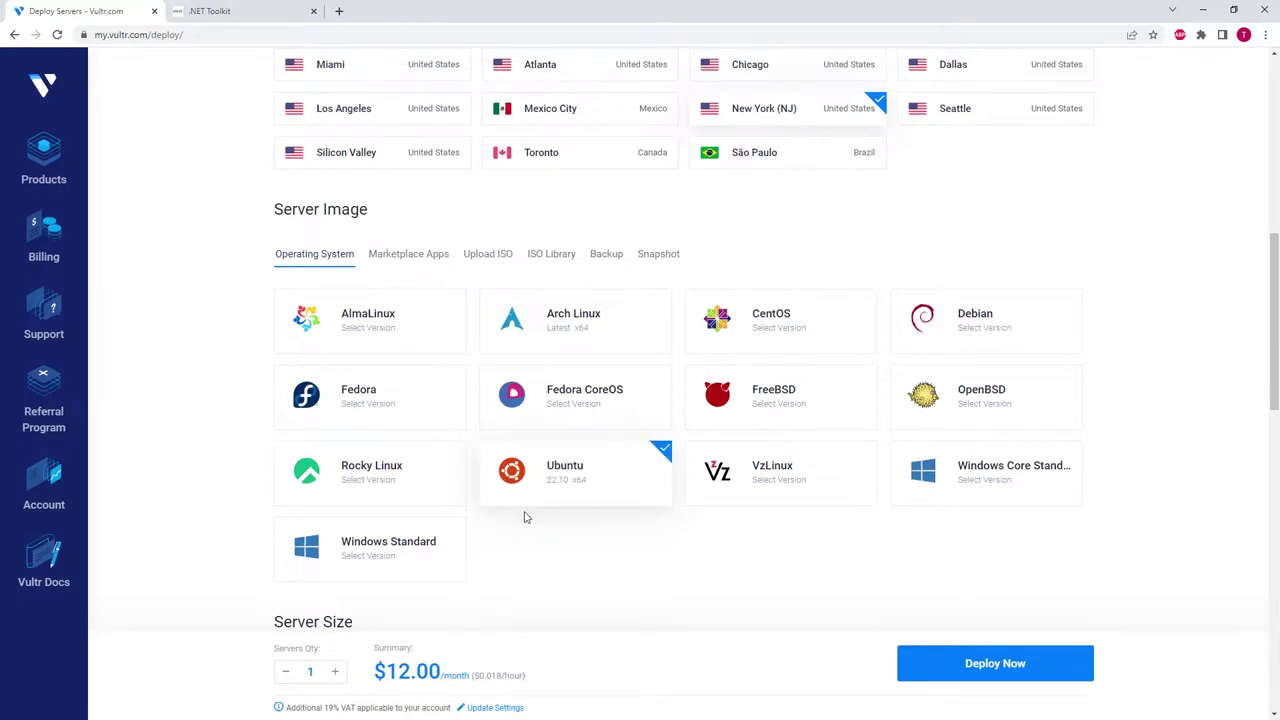
pyautogui.click(420, 256)
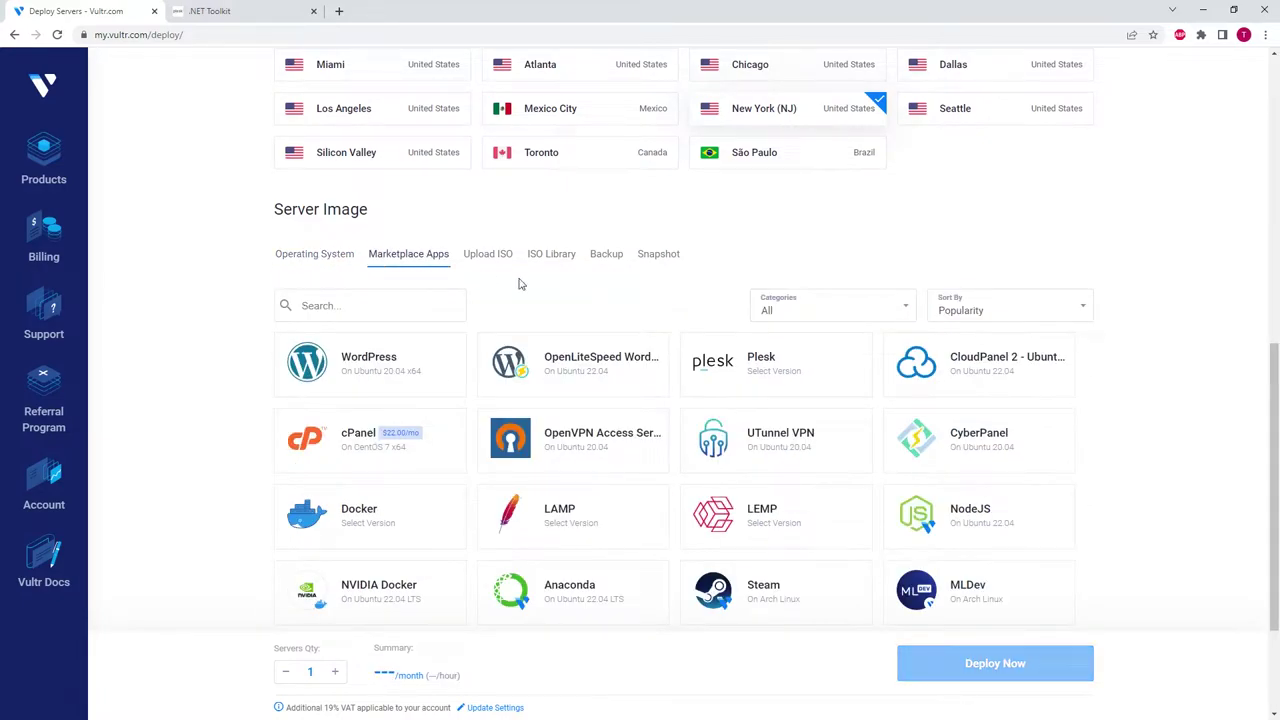
# - Filter apps to Web Host Control Panel and pick Plesk Web Admin SE
pyautogui.click(832, 304)
pyautogui.click(815, 403)
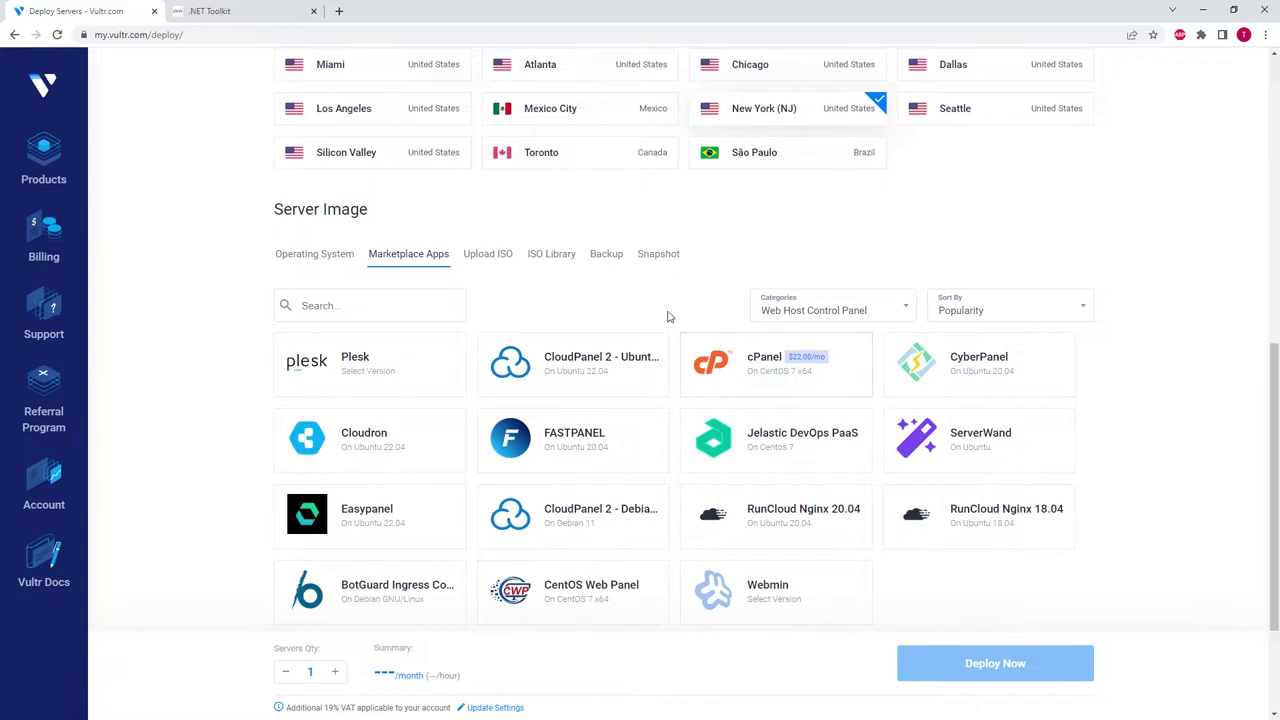
pyautogui.scroll(-2, 672, 319)
pyautogui.click(382, 228)
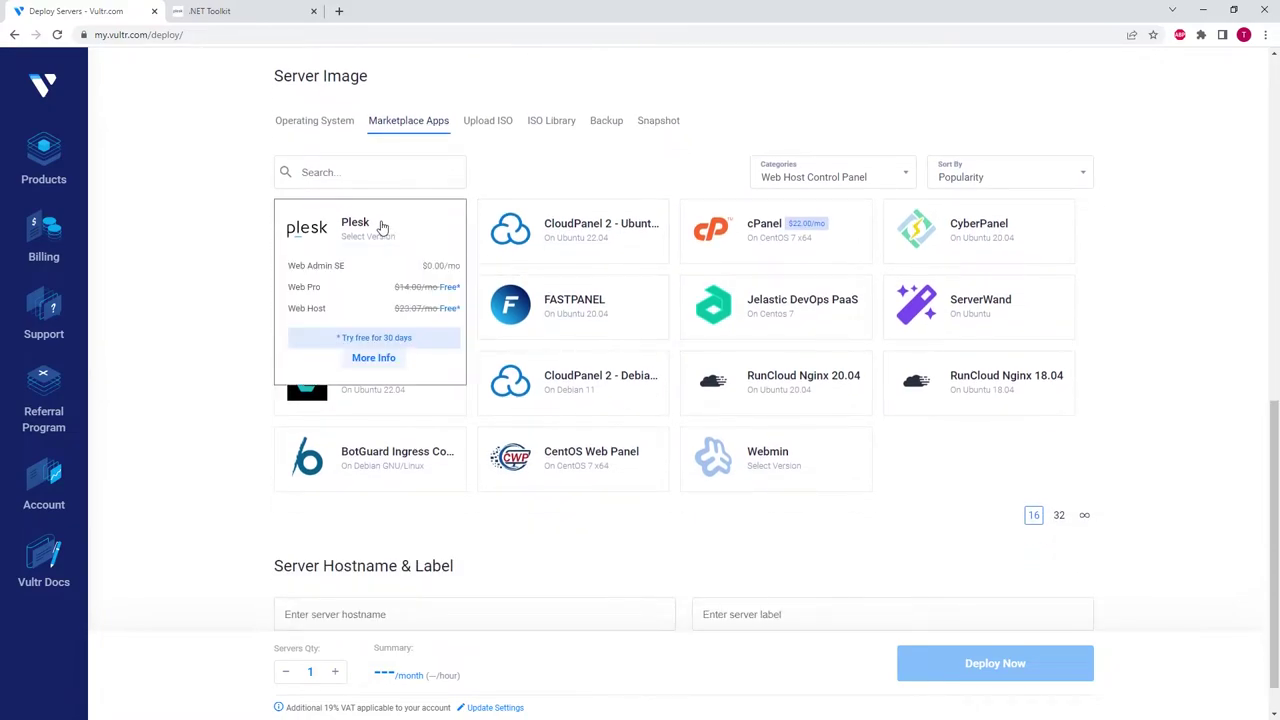
pyautogui.click(343, 266)
# - Choose the 25 GB $5 plan, disable auto backups, name it Plesk-Server and deploy
pyautogui.scroll(-1, 222, 416)
pyautogui.scroll(-3, 228, 412)
pyautogui.click(350, 398)
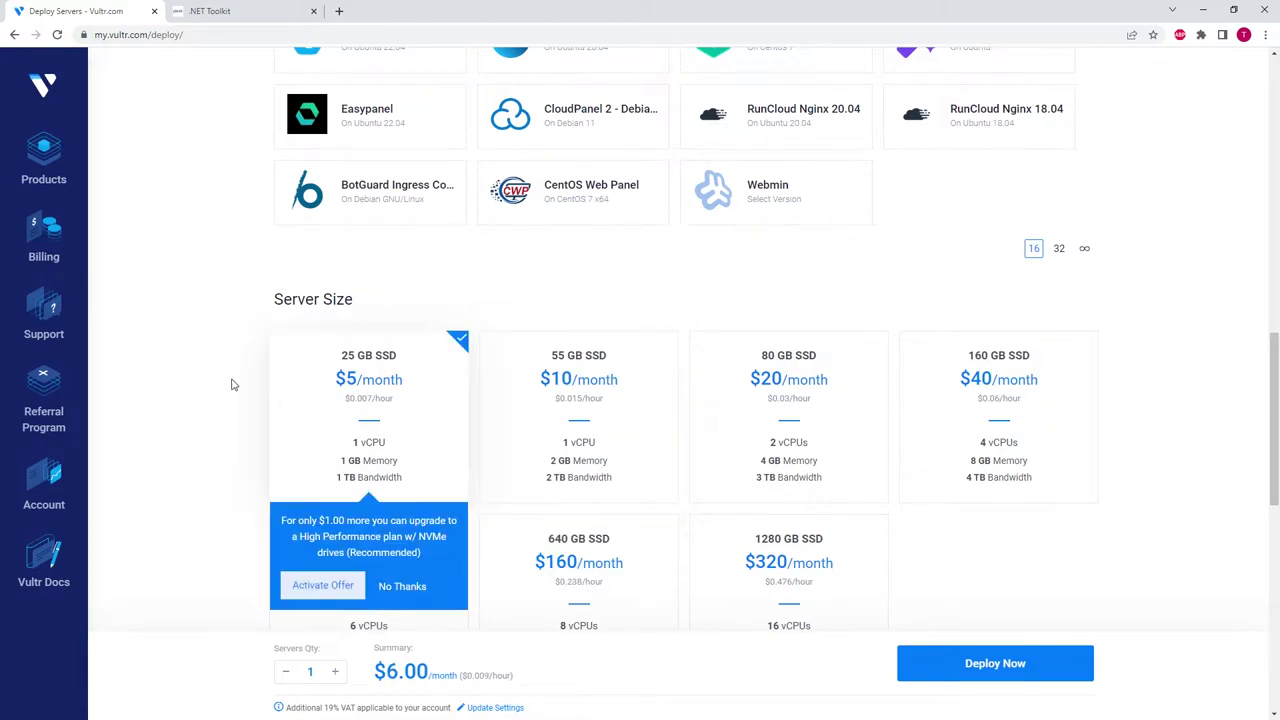
pyautogui.scroll(-5, 232, 384)
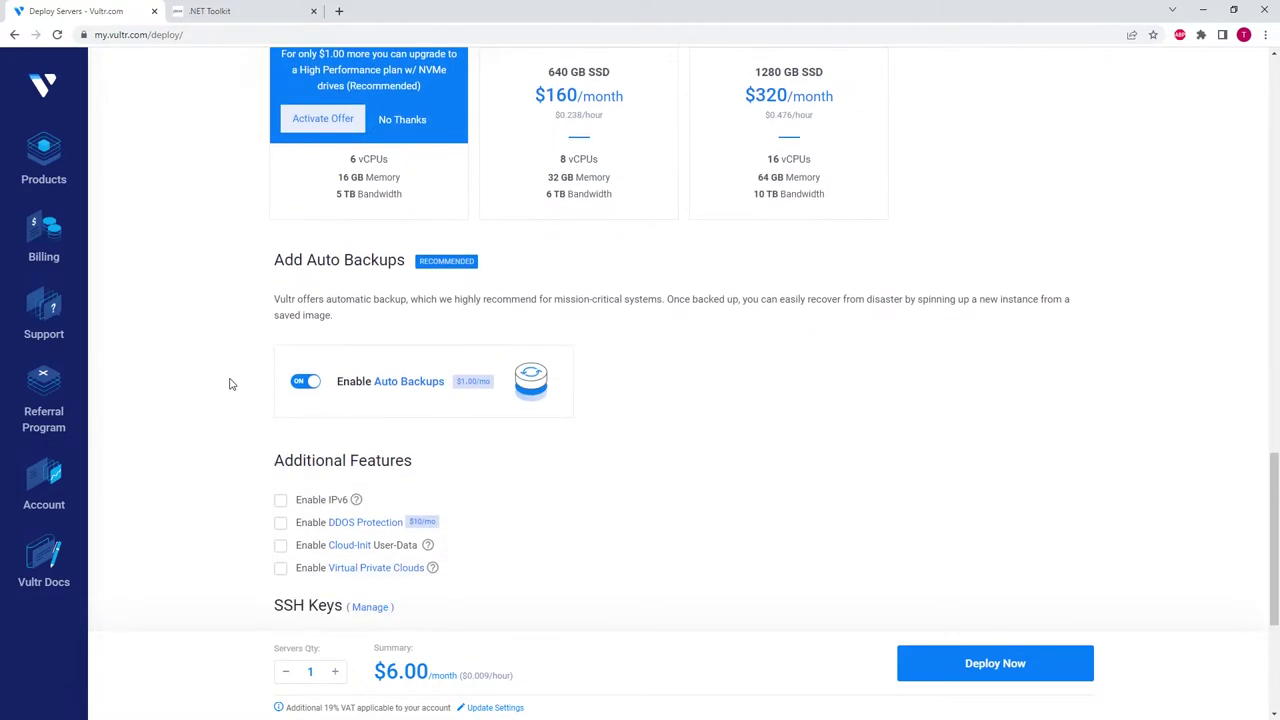
pyautogui.click(307, 384)
pyautogui.scroll(-3, 523, 429)
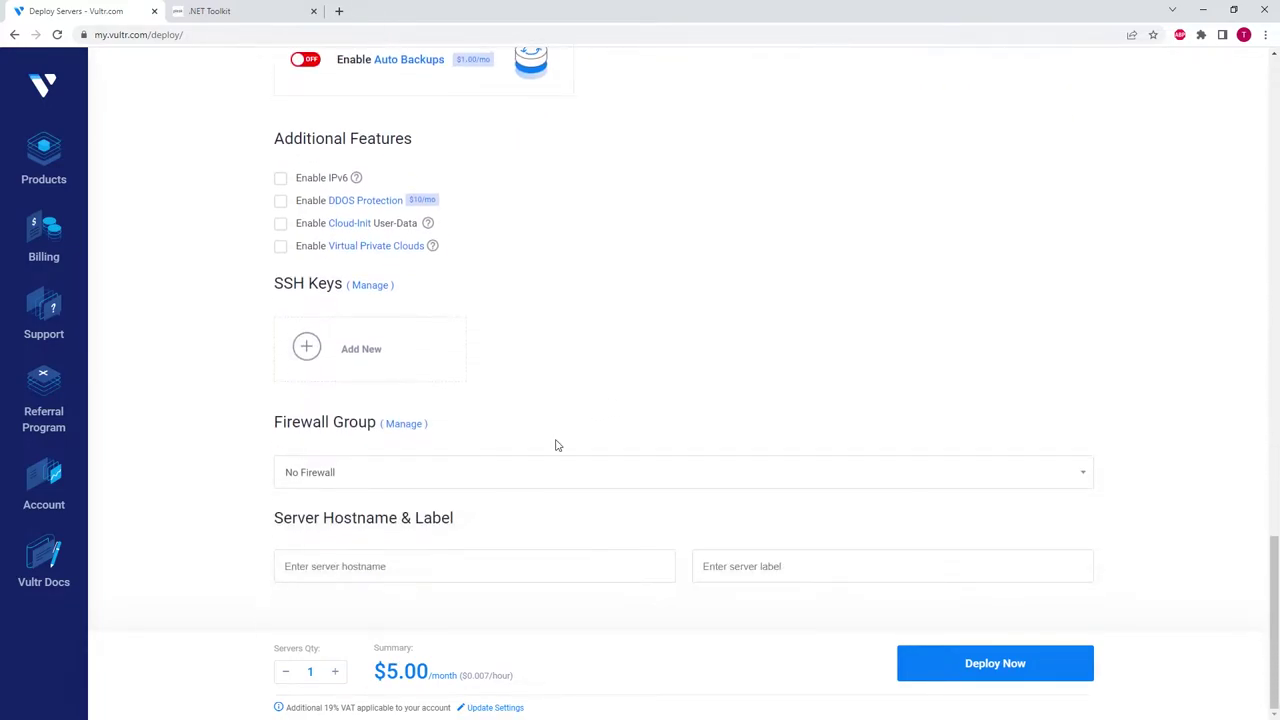
pyautogui.click(362, 570)
pyautogui.write('Ple')
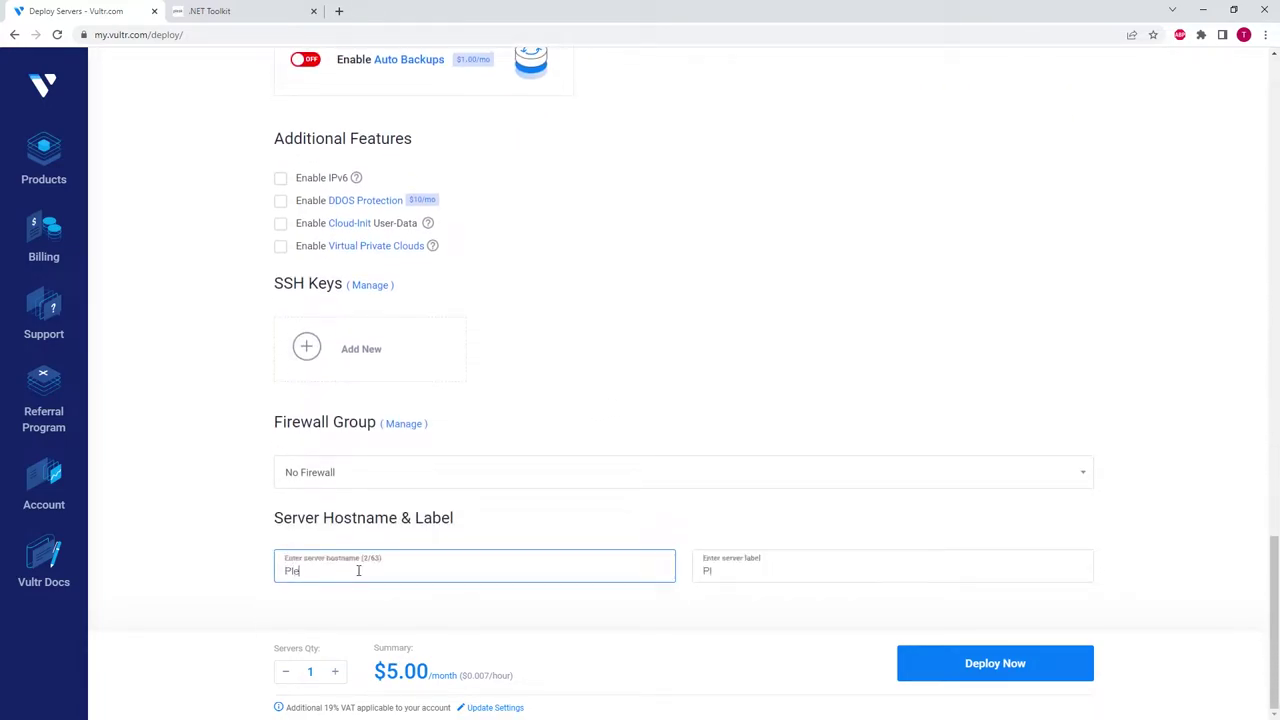
pyautogui.write('sk-Server')
pyautogui.click(1000, 668)
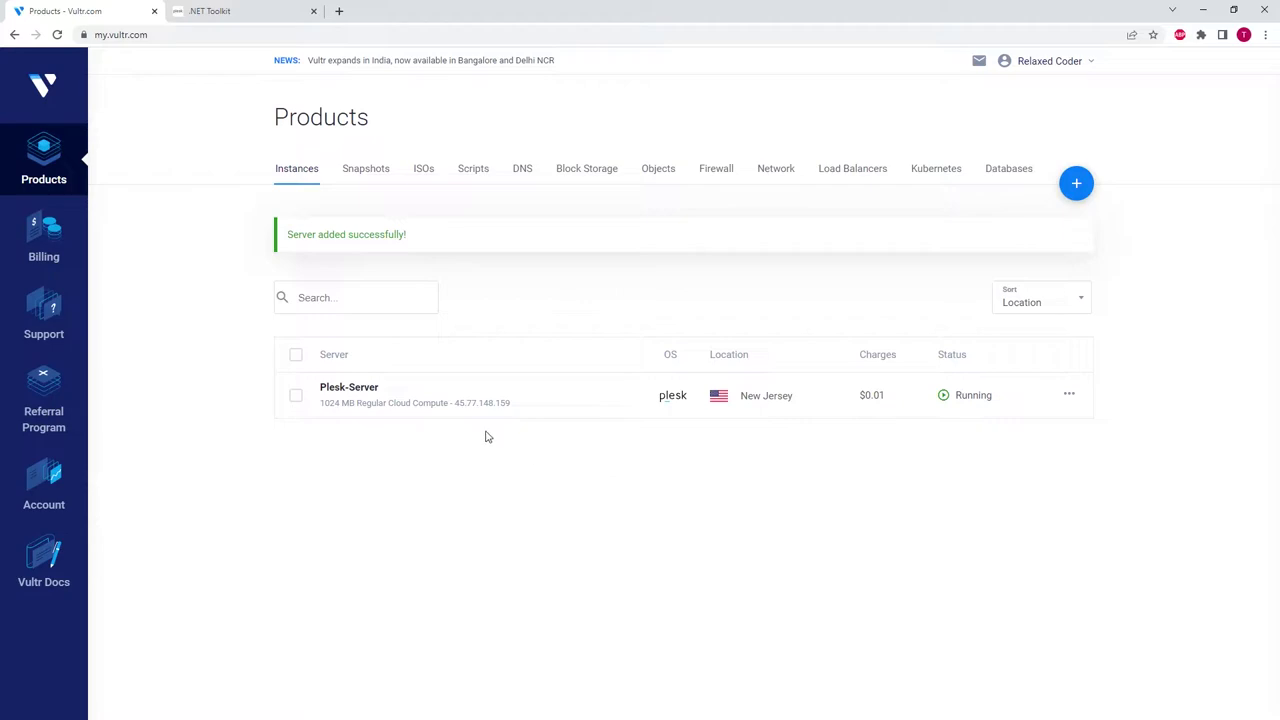
# - Open Plesk-Server's overview and scroll to its Plesk port-8443 login URL
pyautogui.click(364, 392)
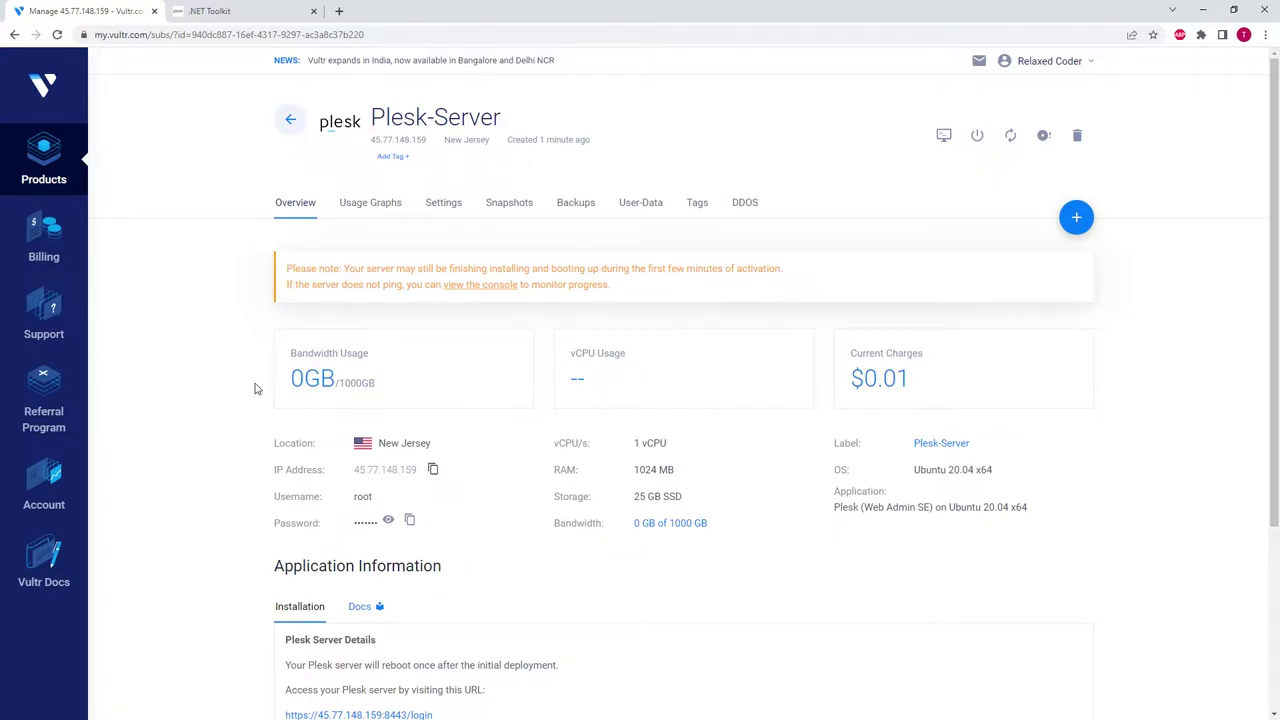
pyautogui.scroll(-2, 252, 501)
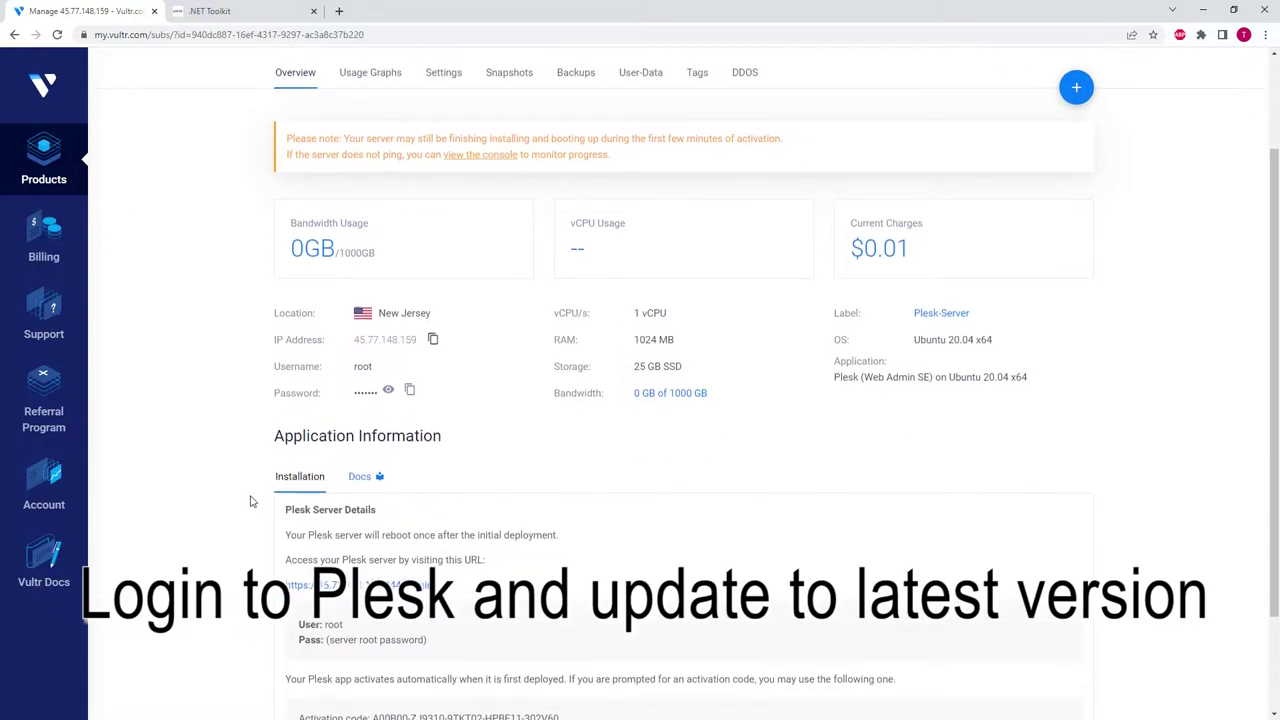
# - Open the Plesk login in a new tab, bypass the certificate warning and accept cookies
pyautogui.click(330, 582)
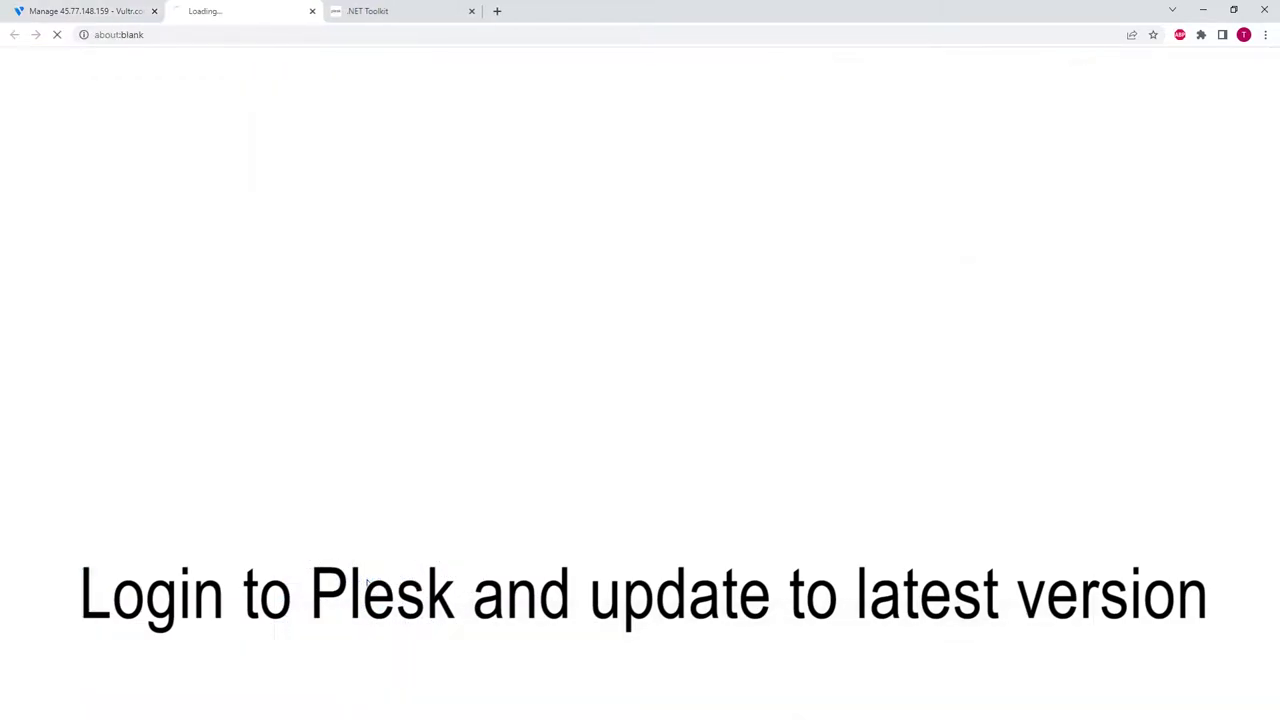
pyautogui.click(485, 415)
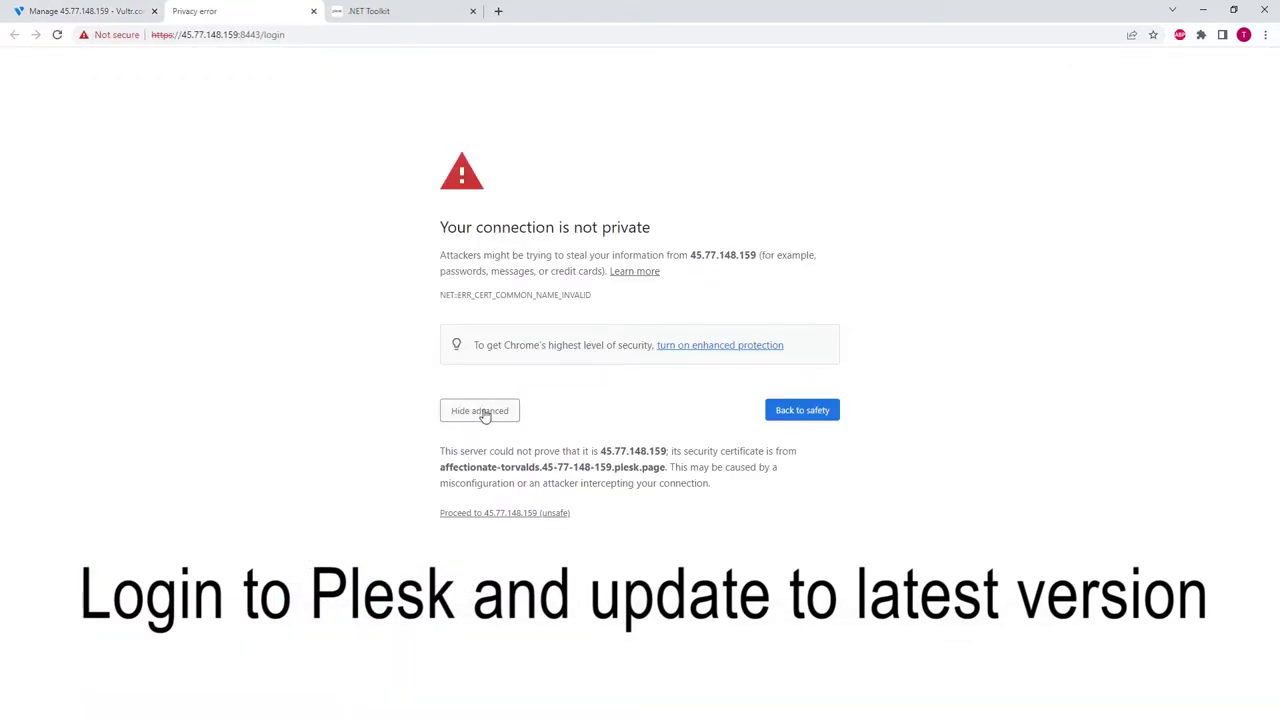
pyautogui.click(507, 517)
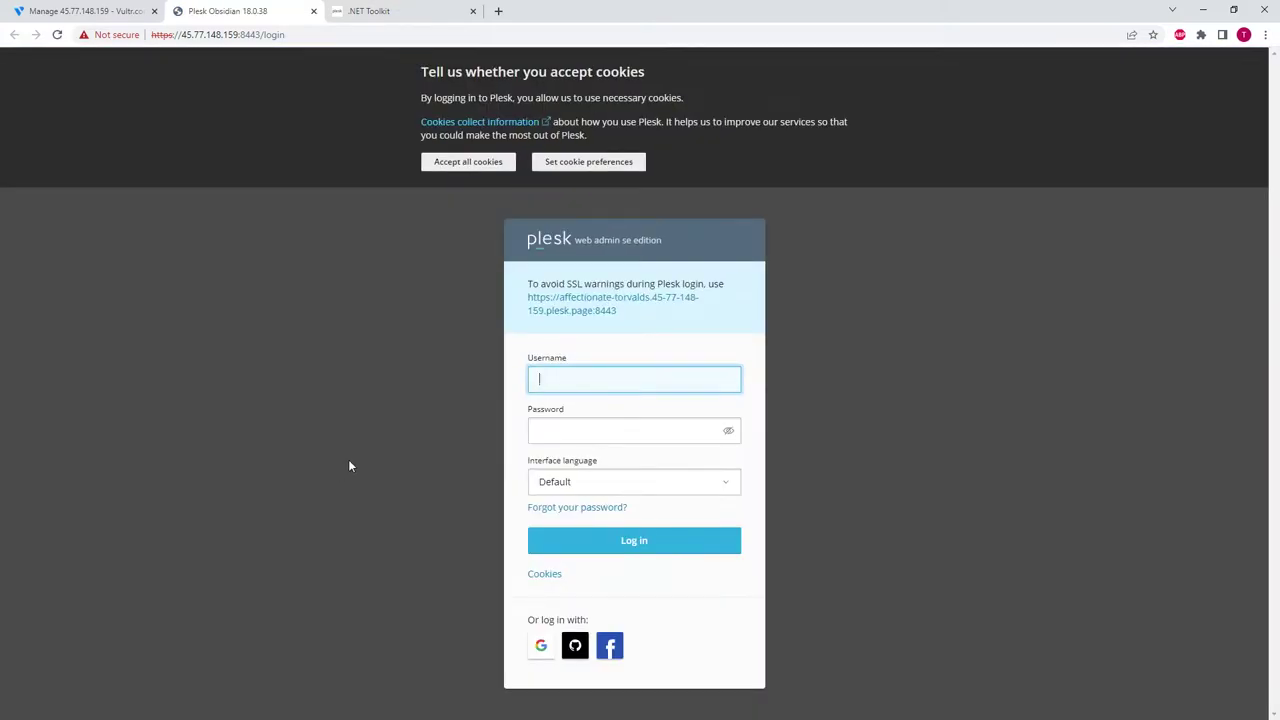
pyautogui.click(466, 163)
# - Copy the root username from Vultr into the Plesk login username field
pyautogui.click(85, 11)
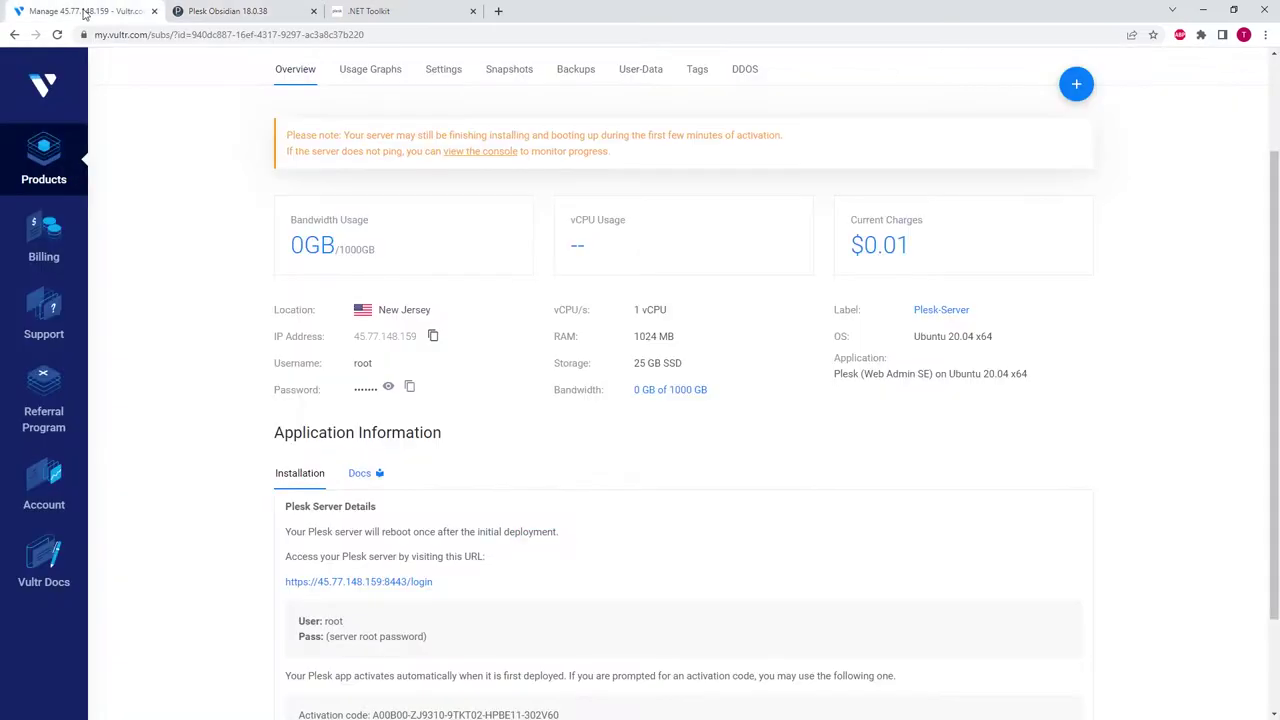
pyautogui.doubleClick(367, 373)
pyautogui.hotkey('ctrl', 'c')
pyautogui.click(232, 11)
pyautogui.click(568, 310)
pyautogui.hotkey('ctrl', 'v')
# - Copy the server's root password from Vultr into the password field and log in
pyautogui.click(85, 11)
pyautogui.click(410, 386)
pyautogui.click(232, 11)
pyautogui.click(589, 362)
pyautogui.hotkey('ctrl', 'v')
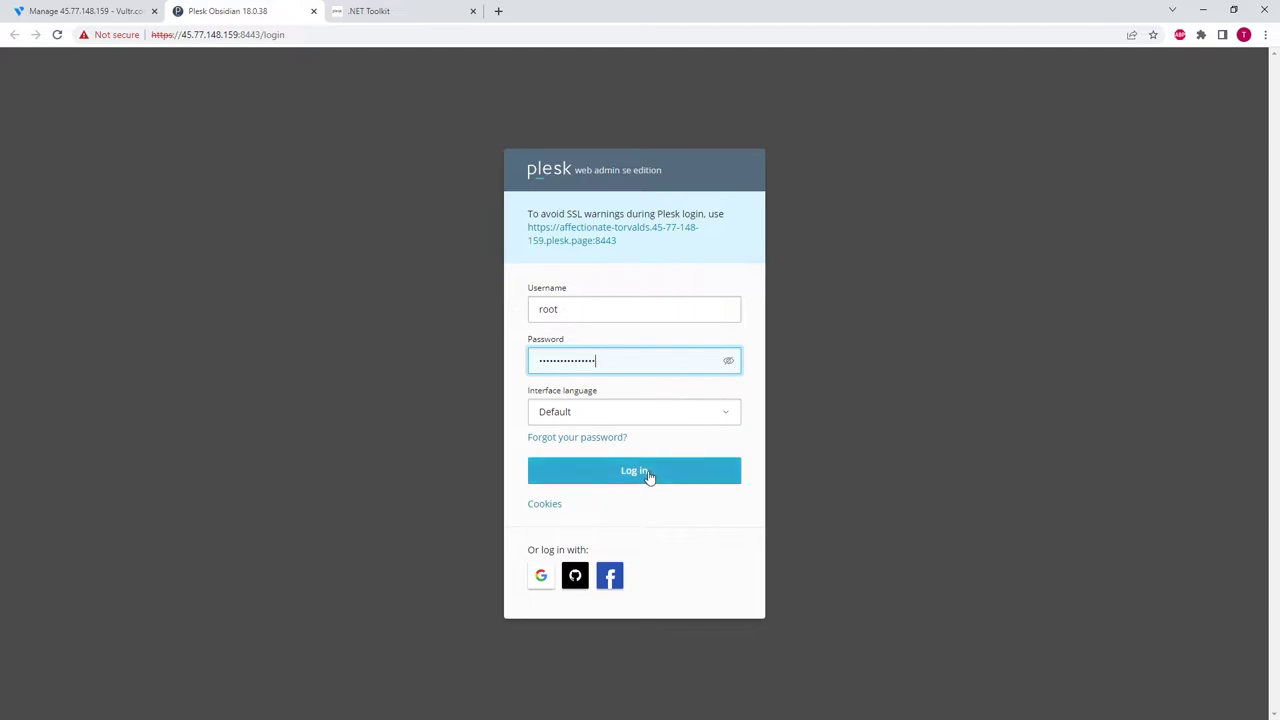
pyautogui.click(643, 476)
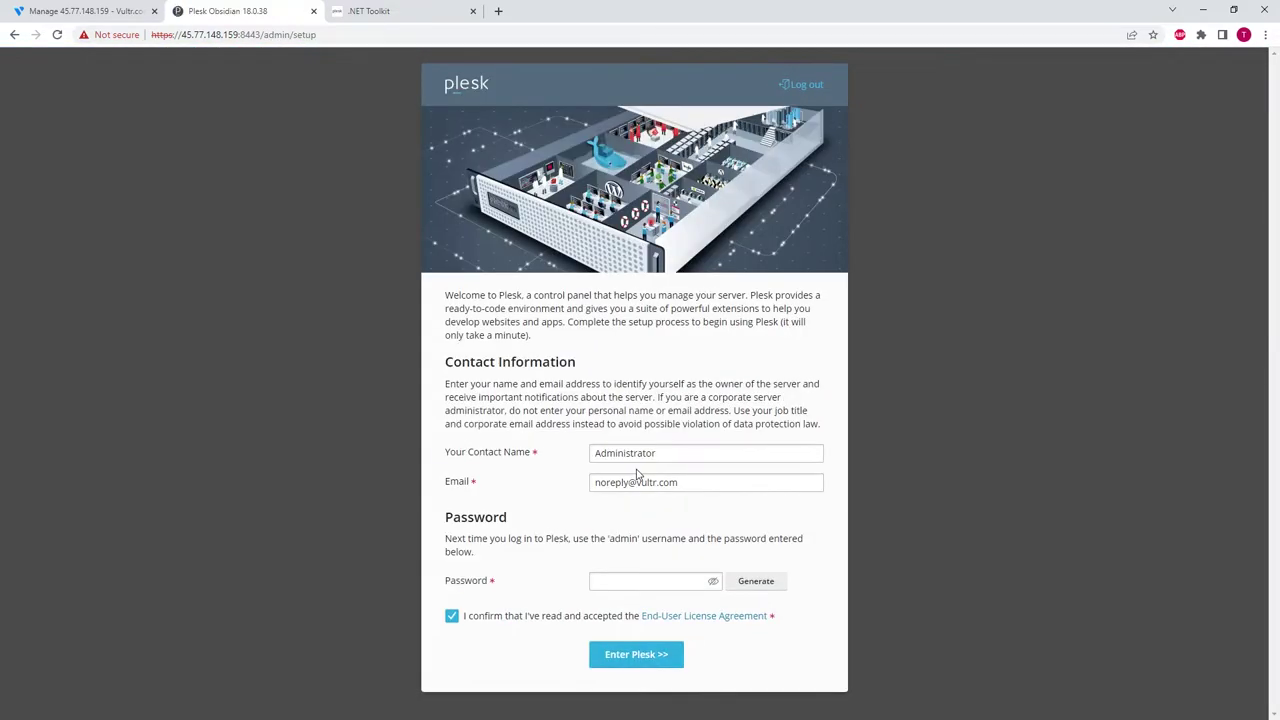
# - Enter contact name 'contact', the contact's e-mail and an admin password, then enter Plesk
pyautogui.moveTo(686, 451); pyautogui.dragTo(494, 451)
pyautogui.write('co')
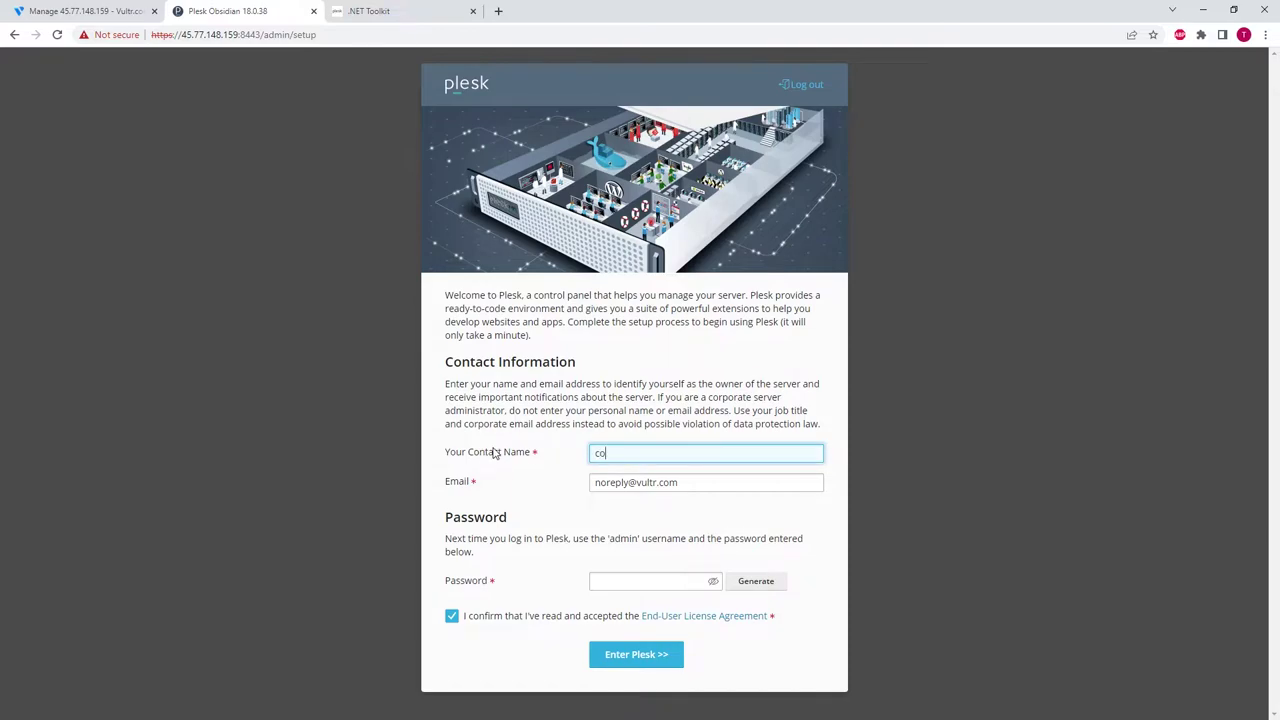
pyautogui.write('ntact')
pyautogui.press('Tab')
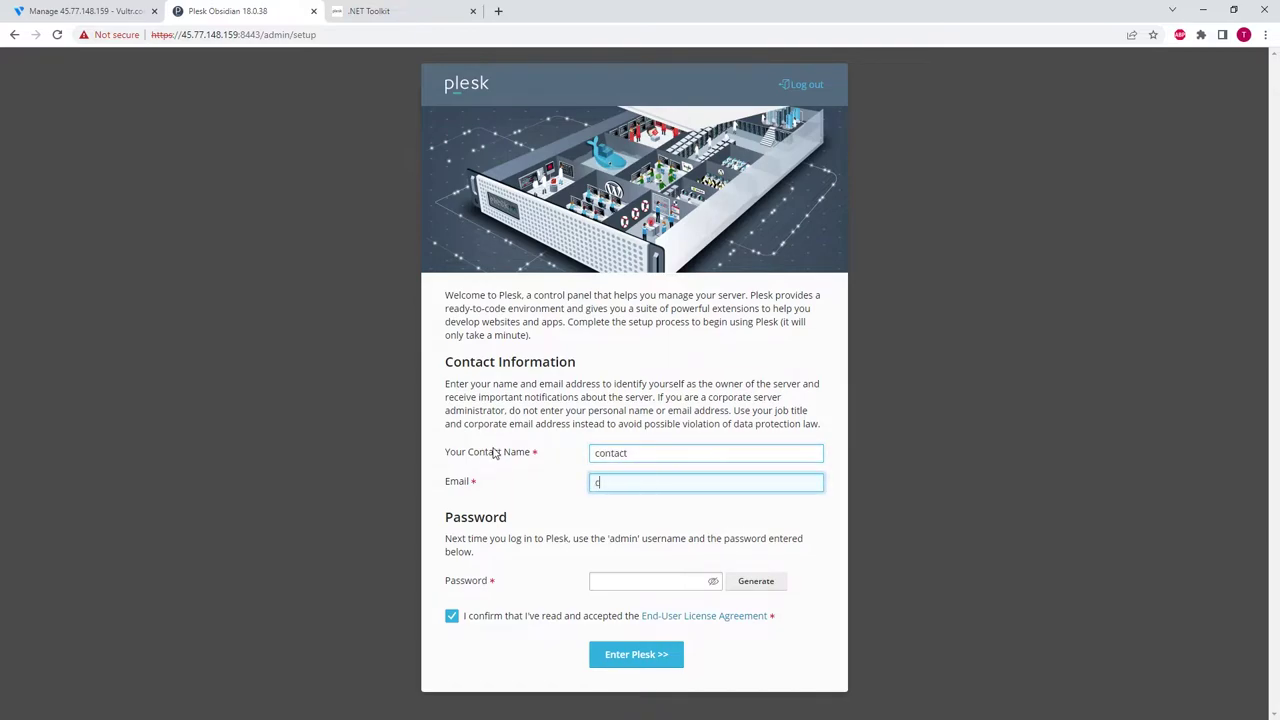
pyautogui.click(630, 587)
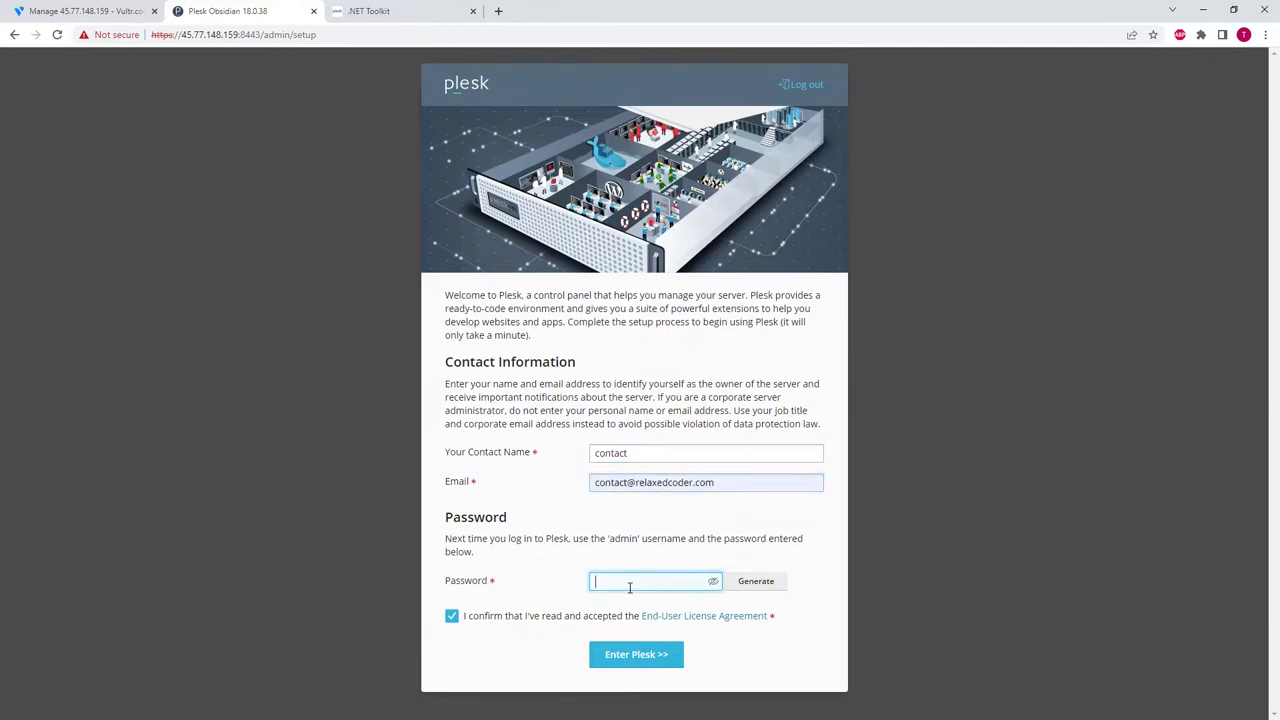
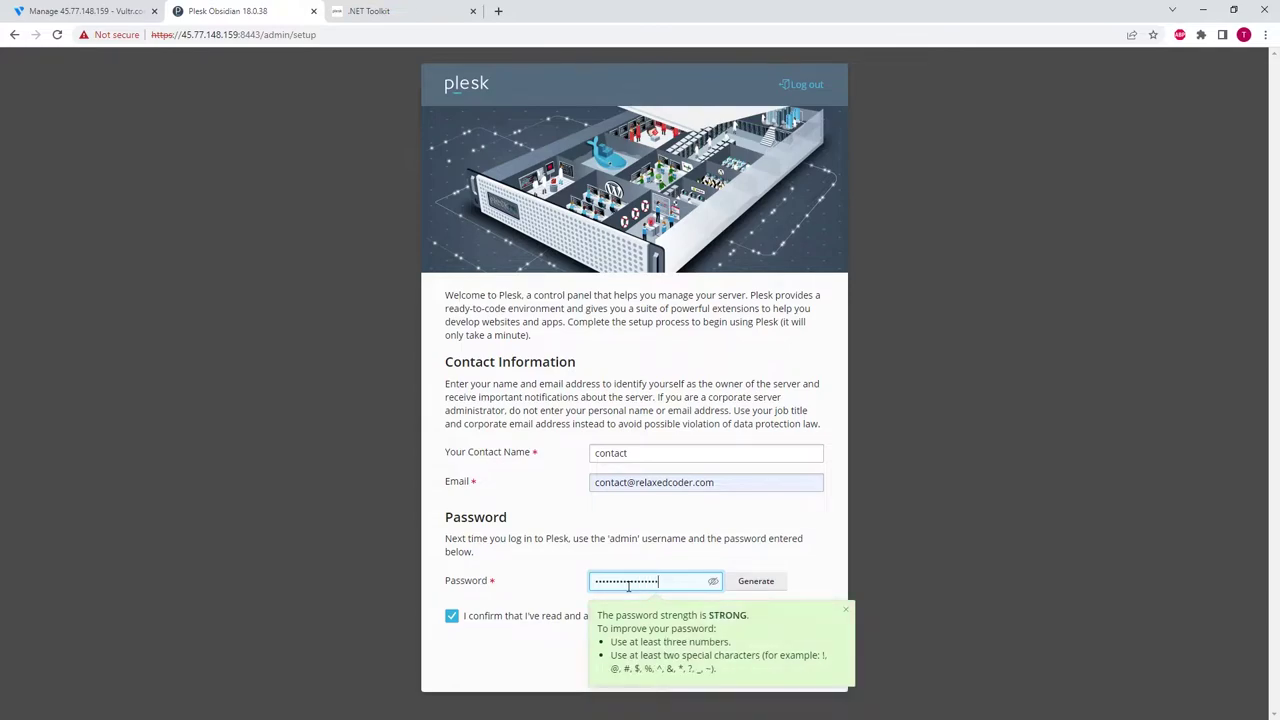
pyautogui.click(549, 659)
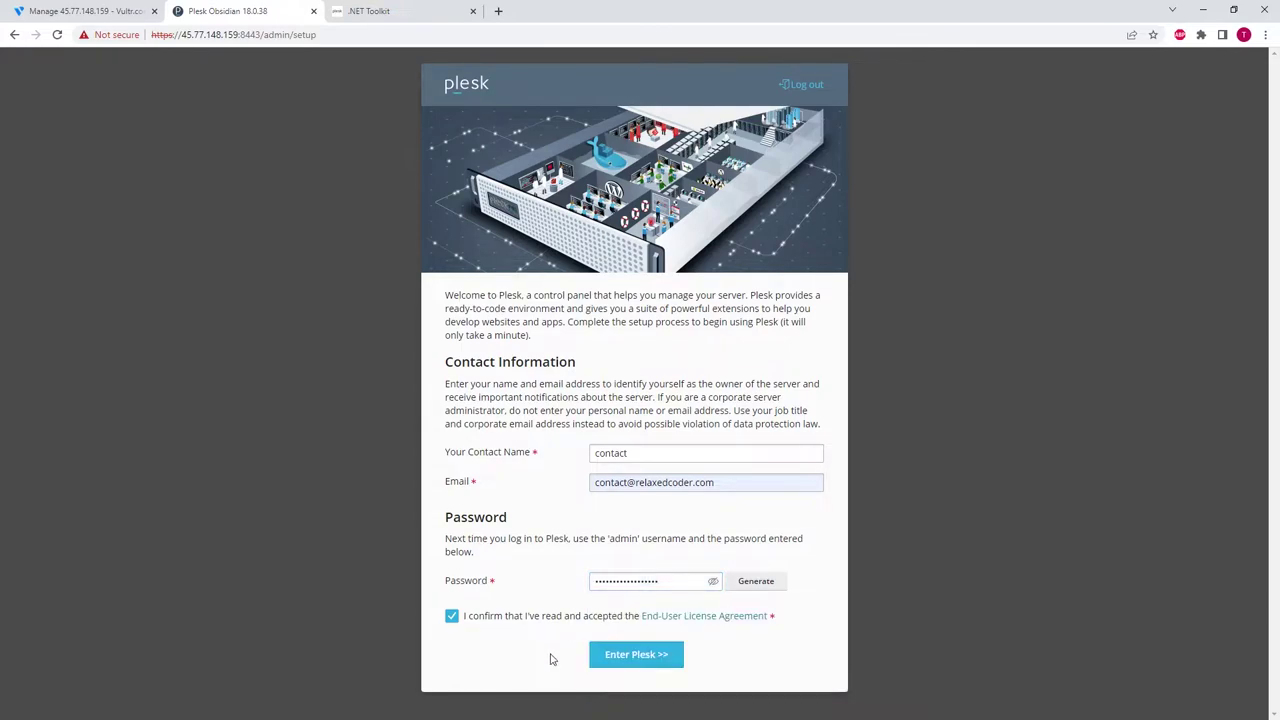
pyautogui.click(637, 661)
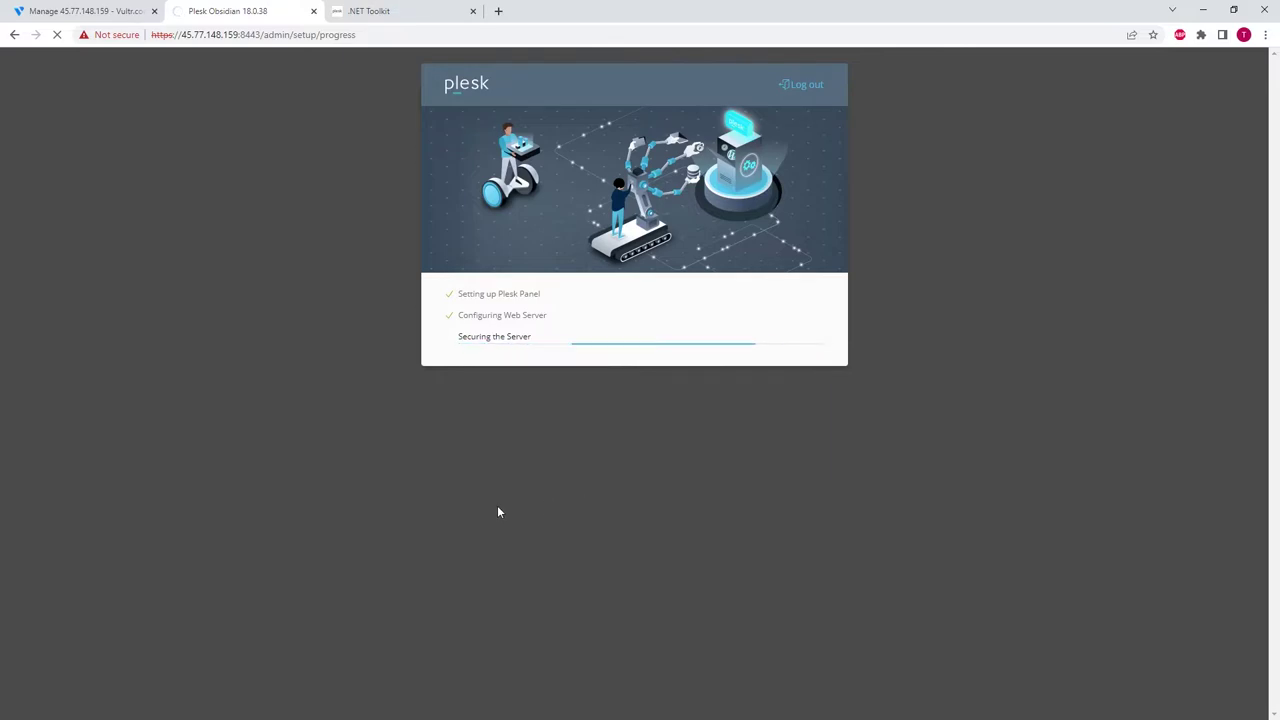
# - Once Plesk's initial setup finishes, switch to the plesk.com .NET Toolkit page
pyautogui.click(392, 12)
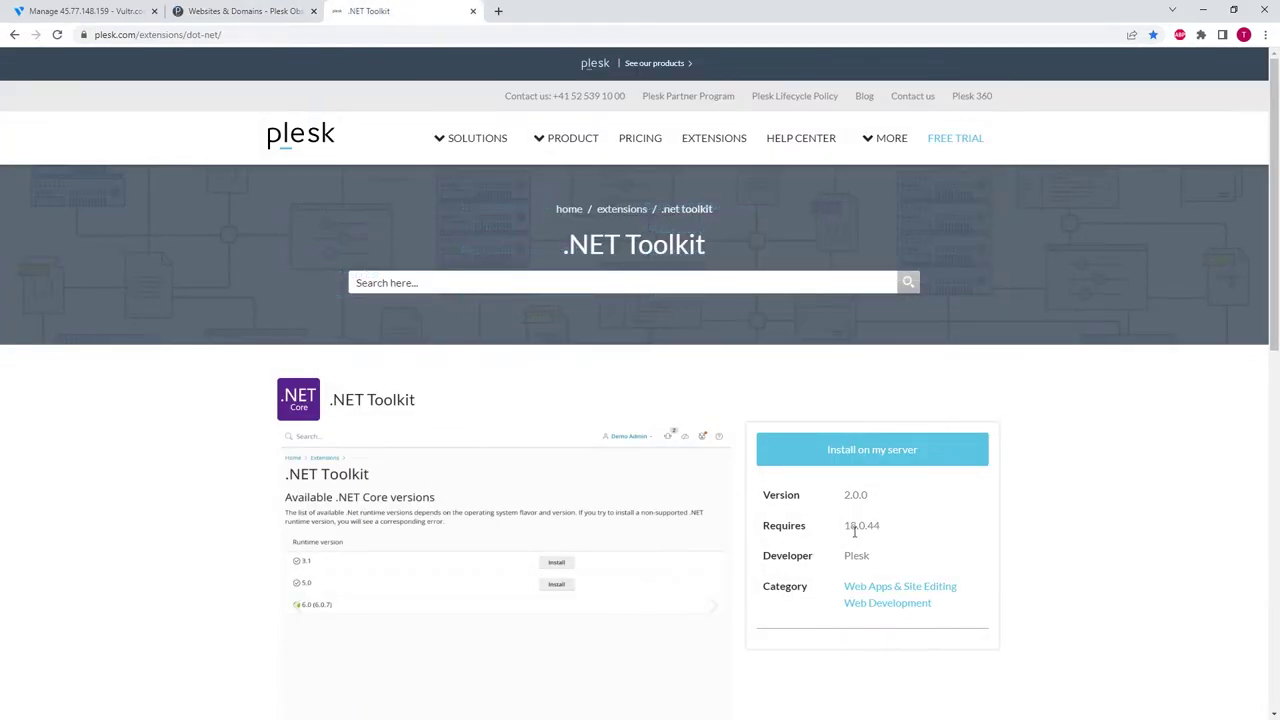
# - Note the required Plesk 18.0.44, then launch Updates from Plesk's Tools & Settings
pyautogui.doubleClick(851, 531)
pyautogui.click(245, 10)
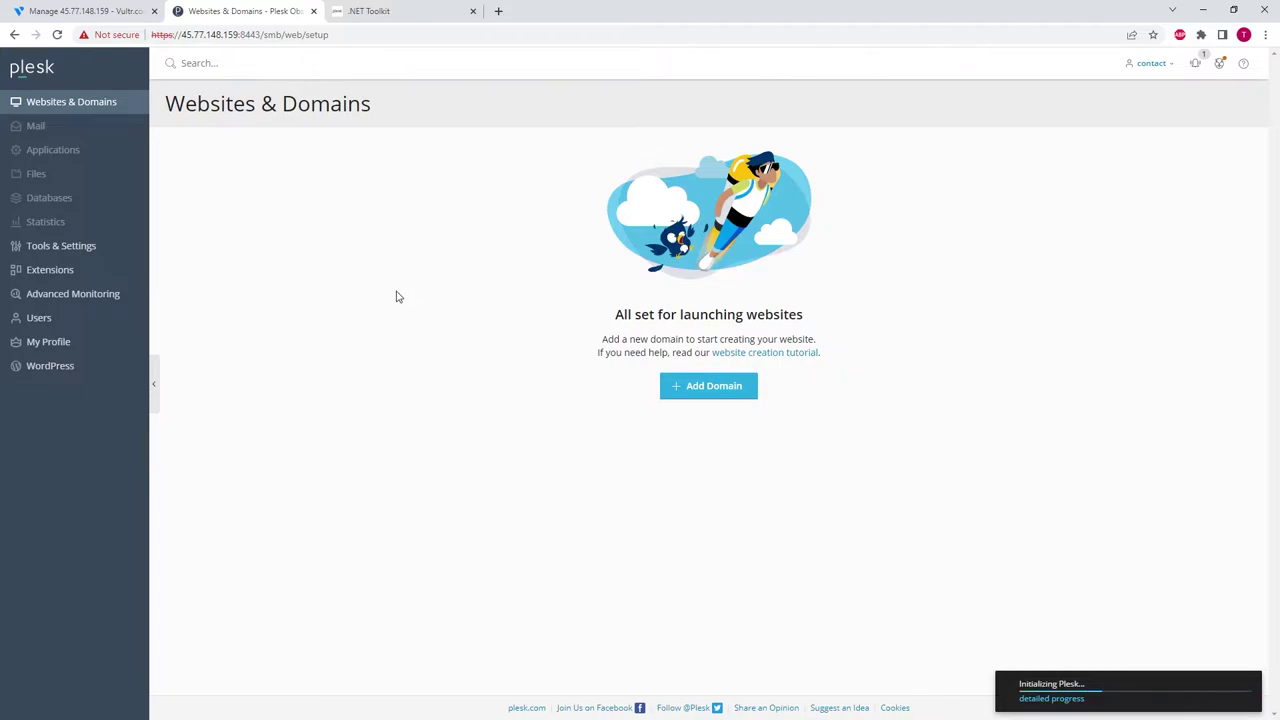
pyautogui.click(58, 248)
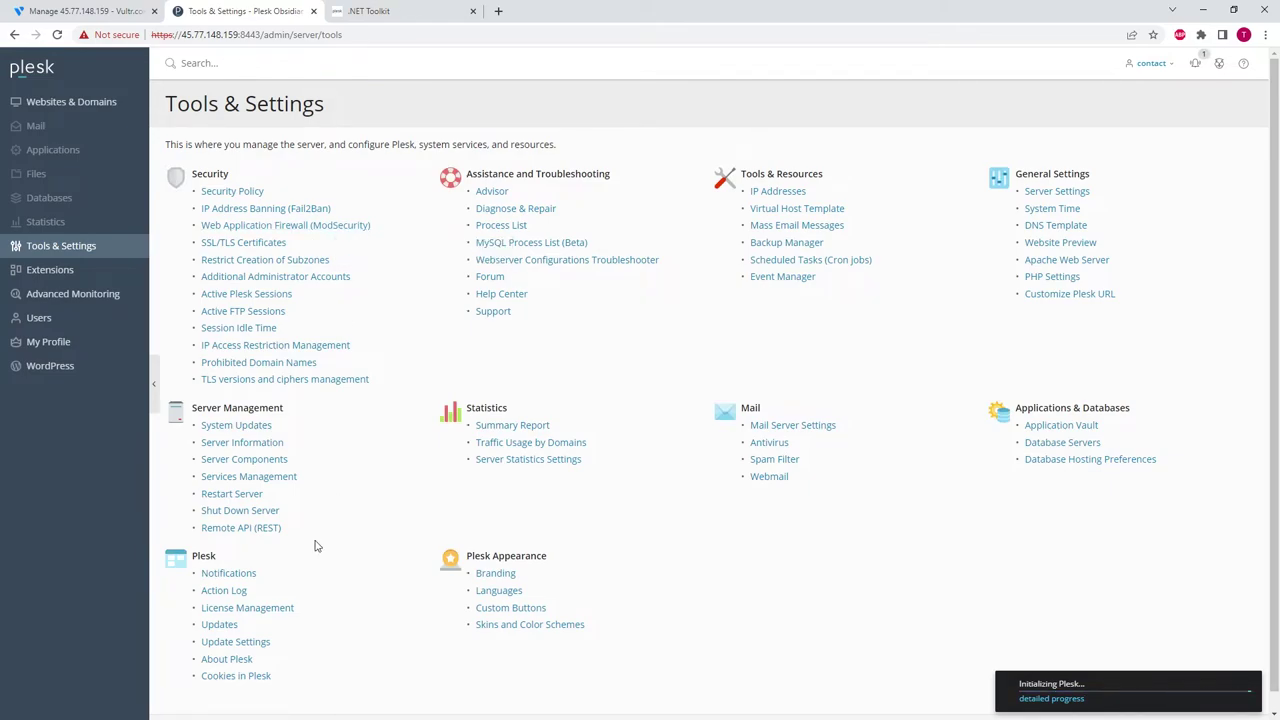
pyautogui.click(220, 626)
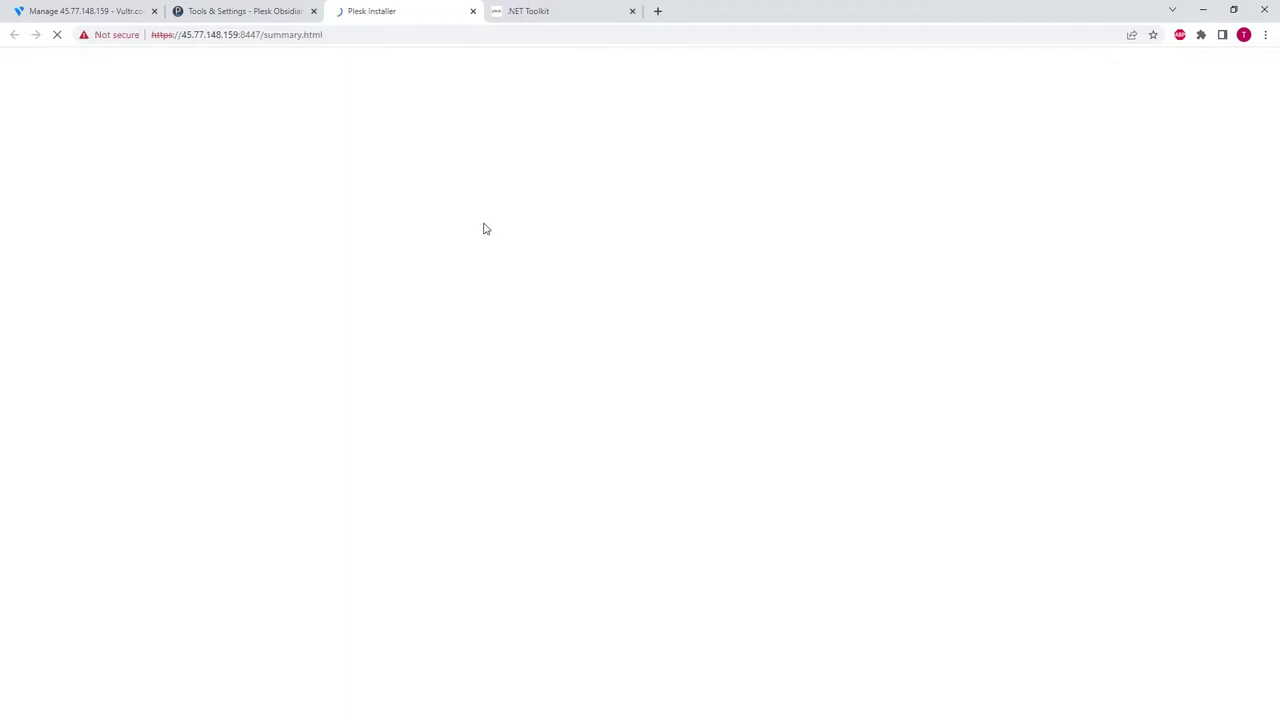
# - Update Plesk to Obsidian 18.0.47 through Install or Update Product and acknowledge completion
pyautogui.click(456, 136)
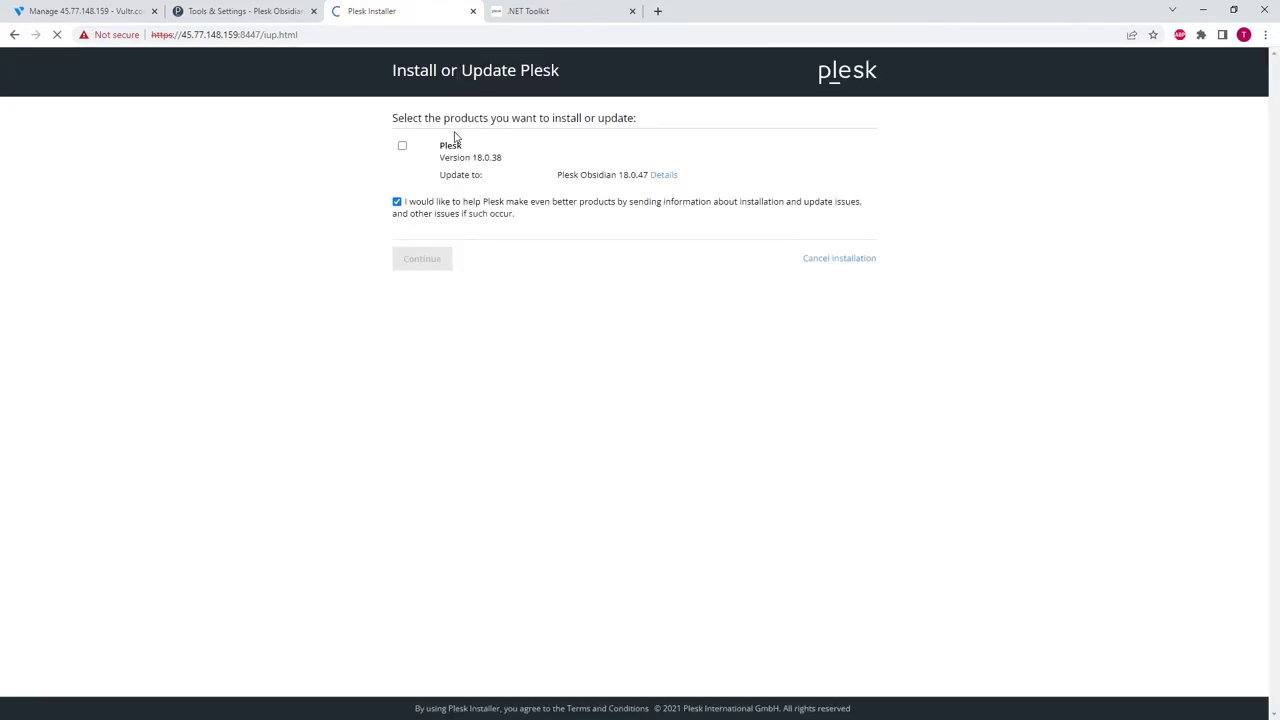
pyautogui.click(403, 147)
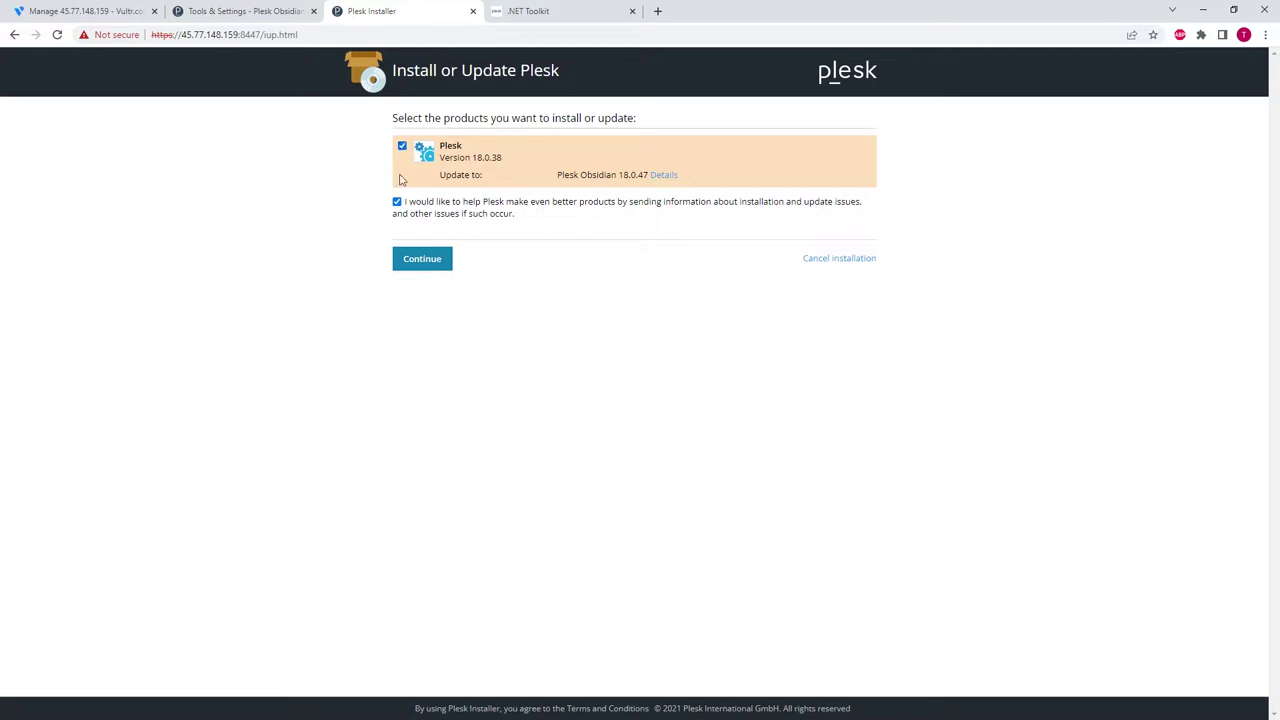
pyautogui.click(424, 262)
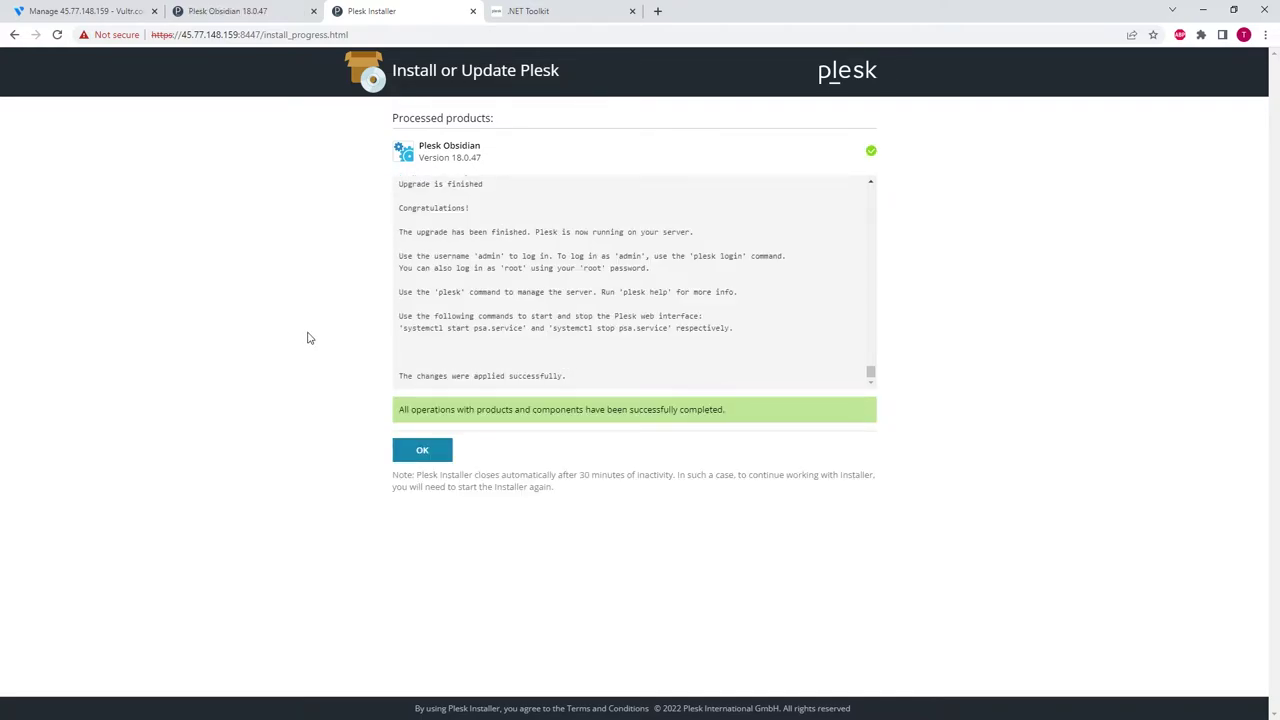
pyautogui.click(424, 452)
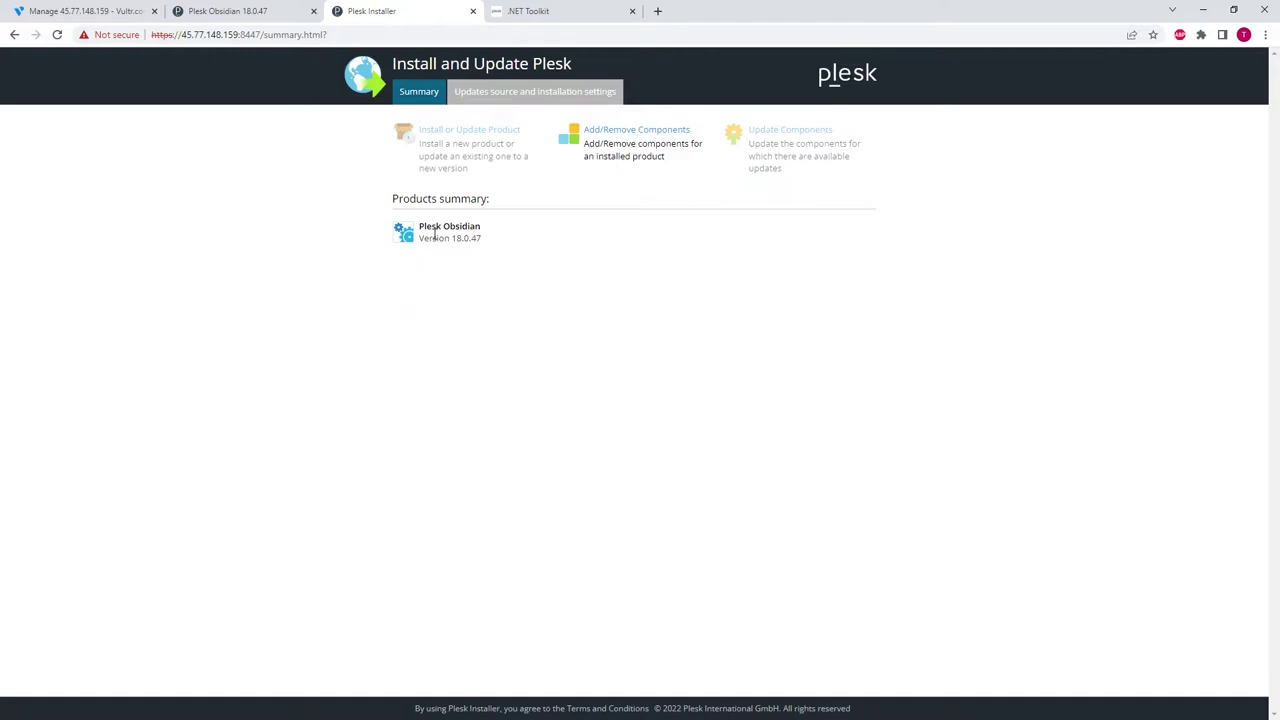
# - Close the installer tab and log back into Plesk as admin with the admin password
pyautogui.click(230, 10)
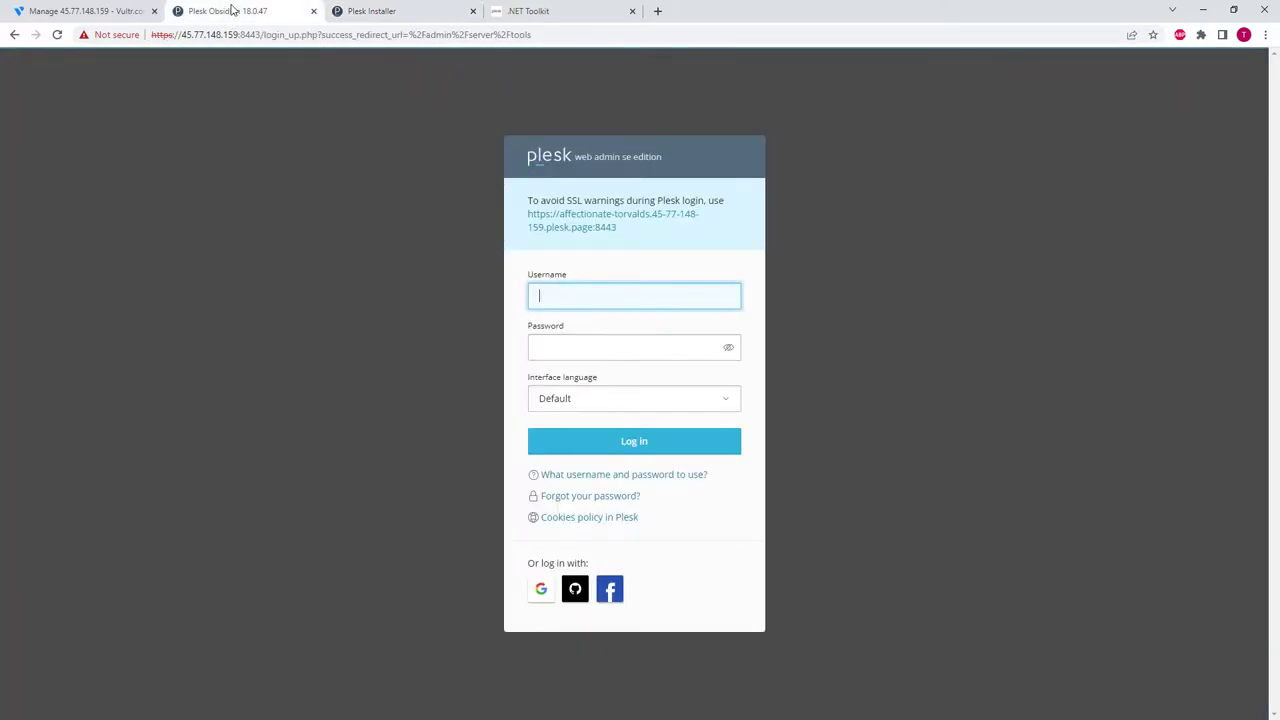
pyautogui.middleClick(358, 10)
pyautogui.write('admin')
pyautogui.press('Tab')
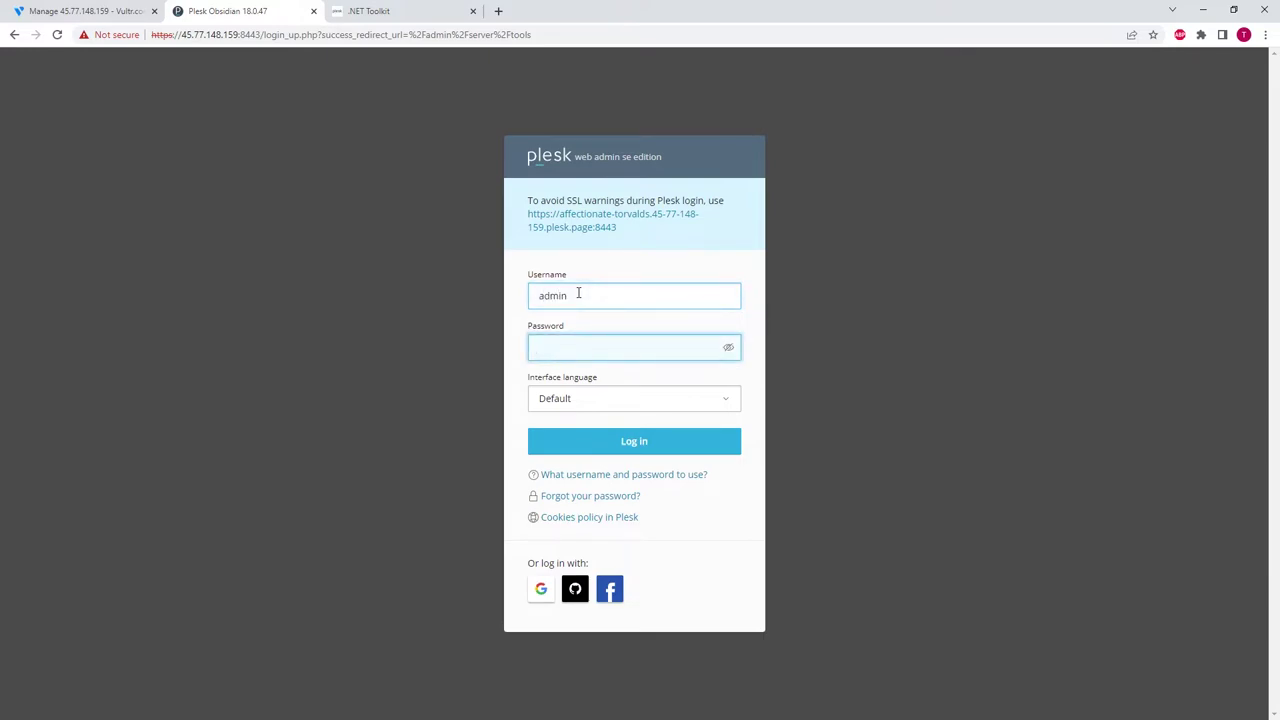
pyautogui.write('••••••••••••••')
pyautogui.click(639, 446)
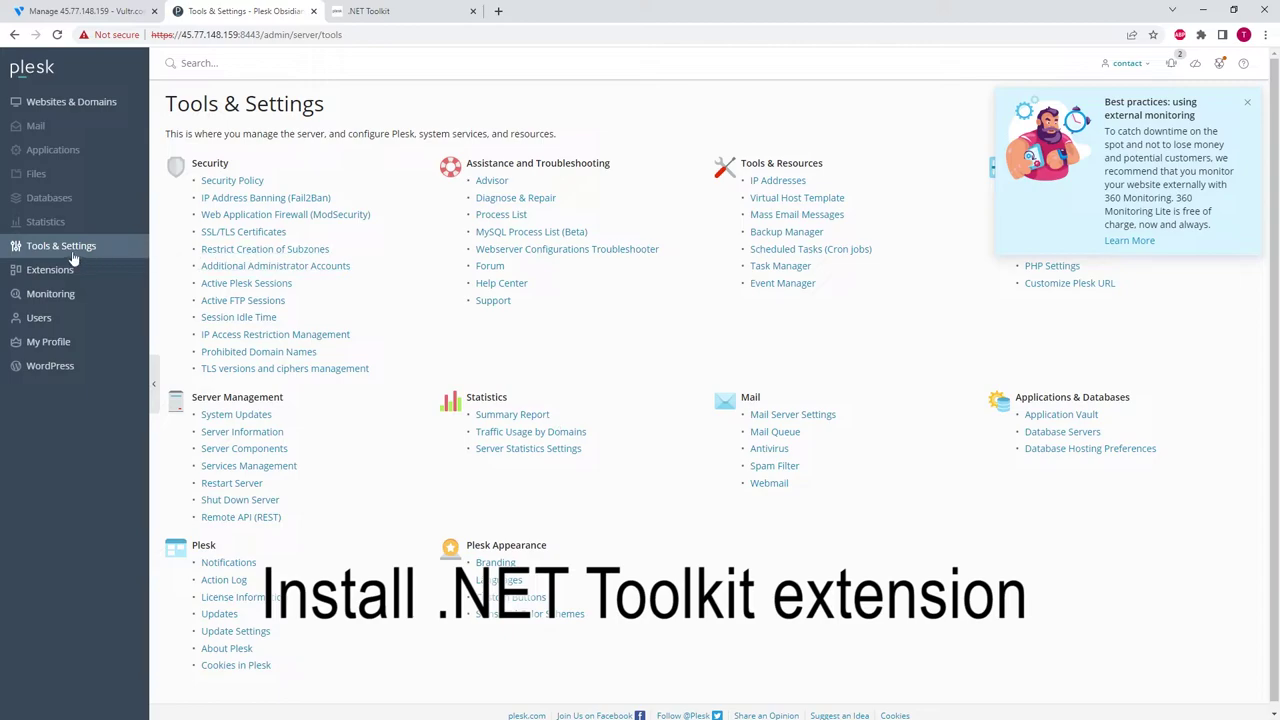
# - Open the Extensions Catalog and dismiss the VAT pricing and external monitoring notices
pyautogui.click(63, 248)
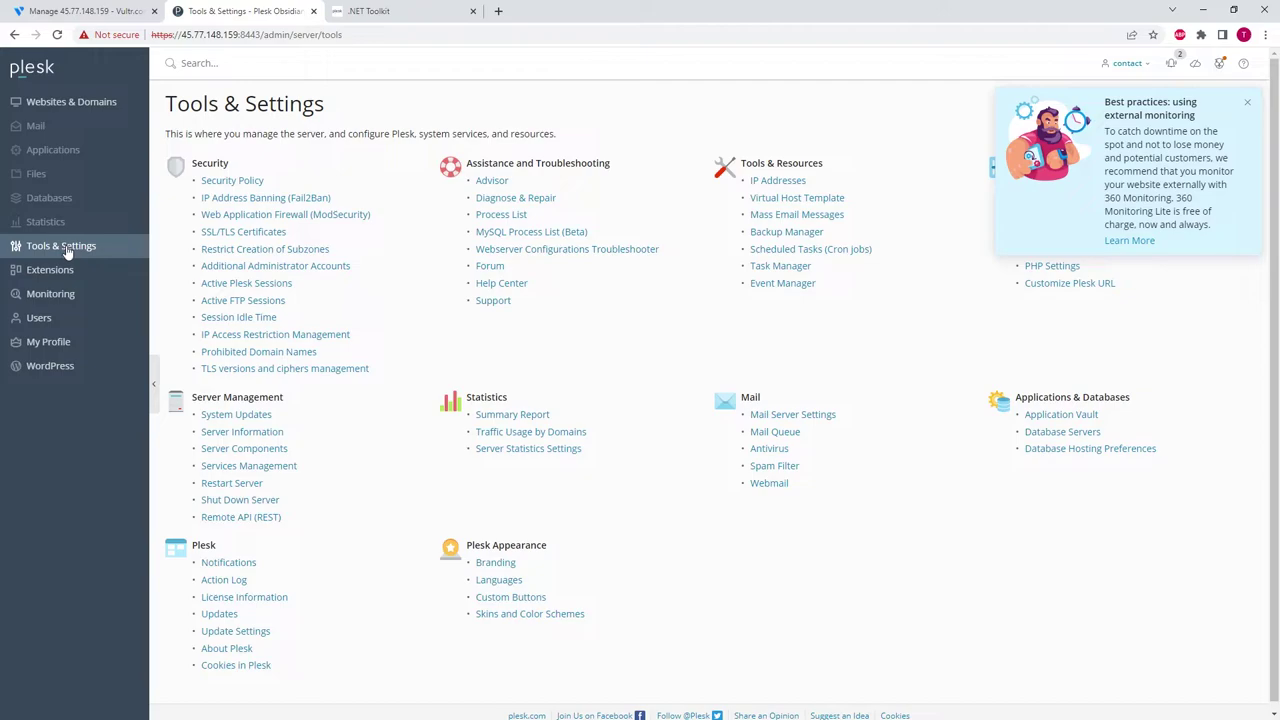
pyautogui.click(54, 272)
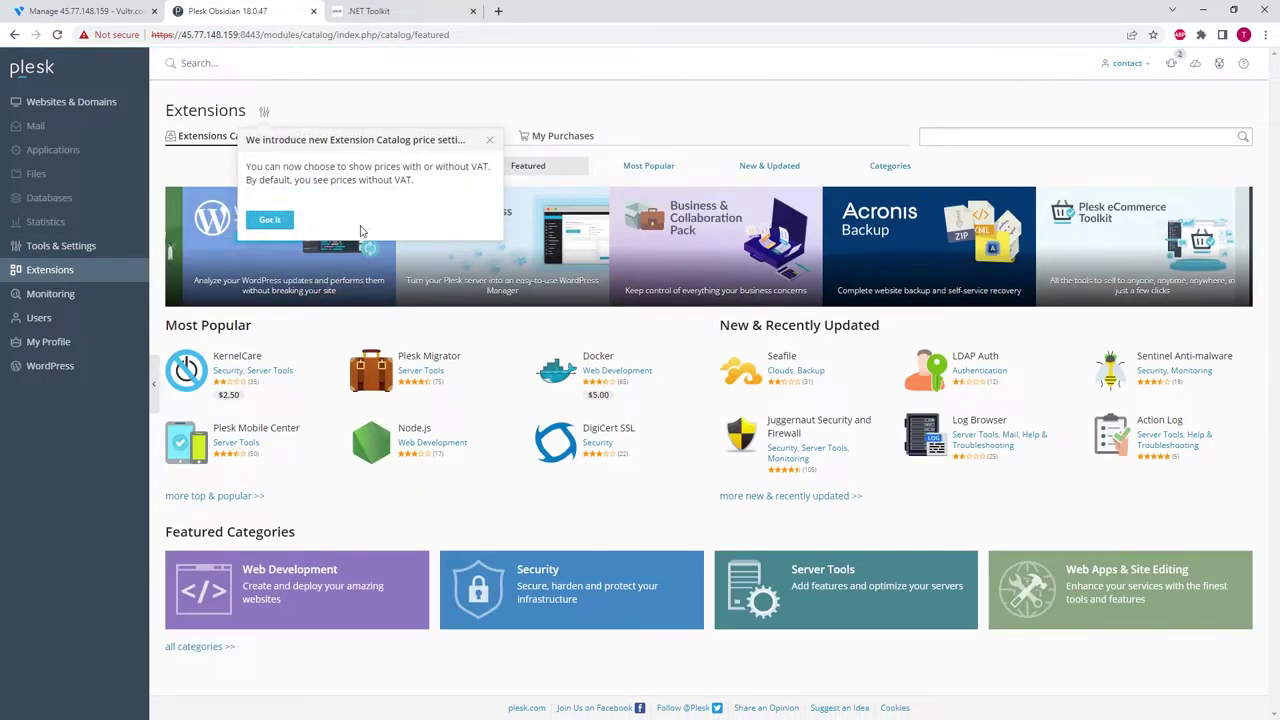
pyautogui.click(489, 139)
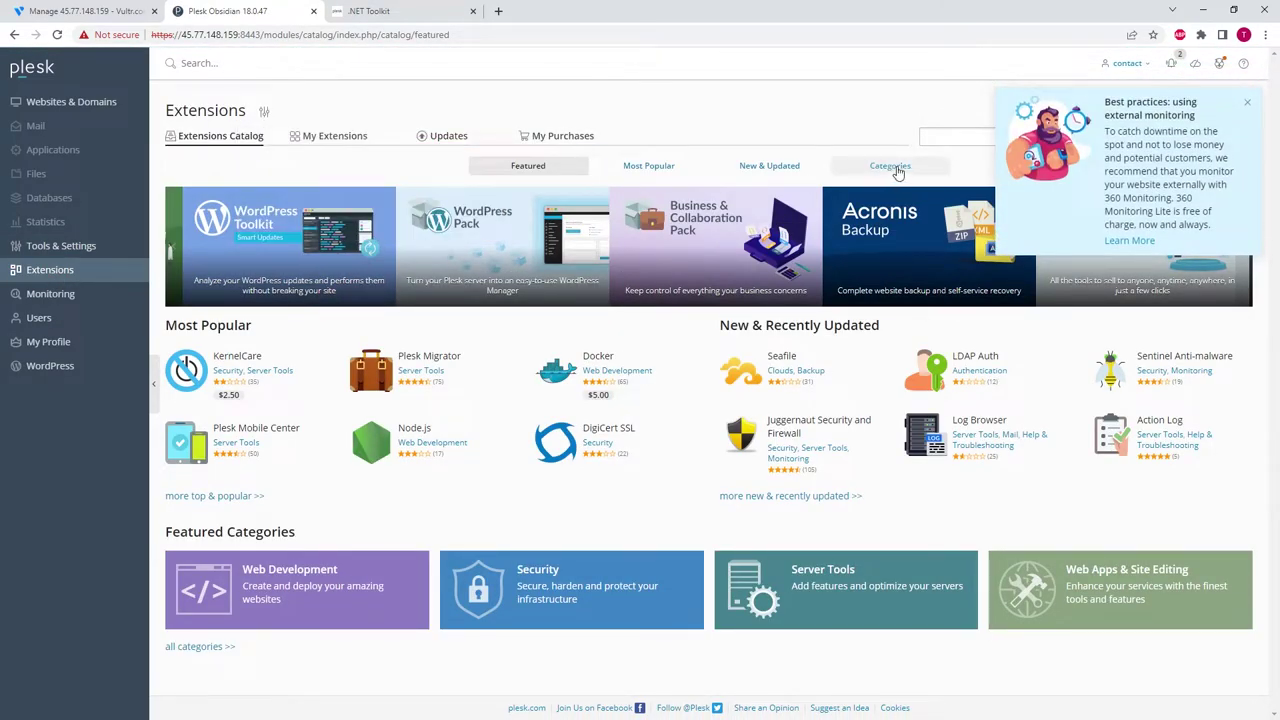
pyautogui.click(955, 137)
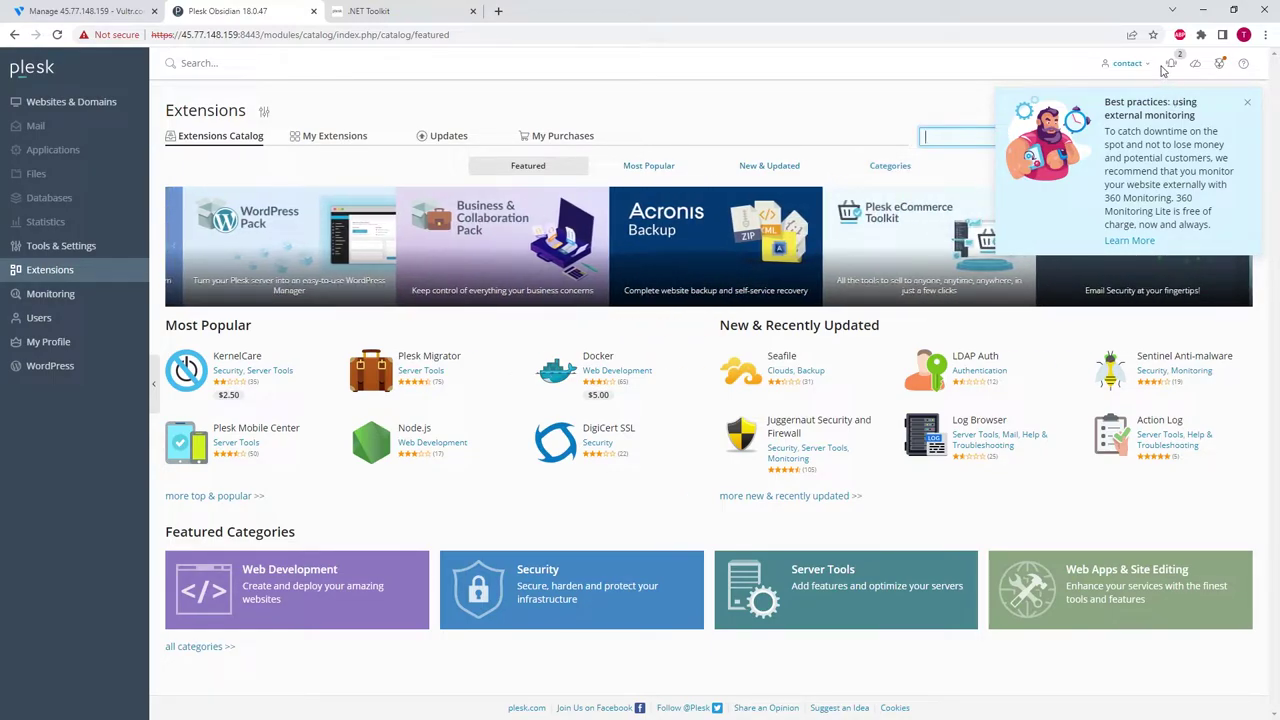
pyautogui.click(1247, 102)
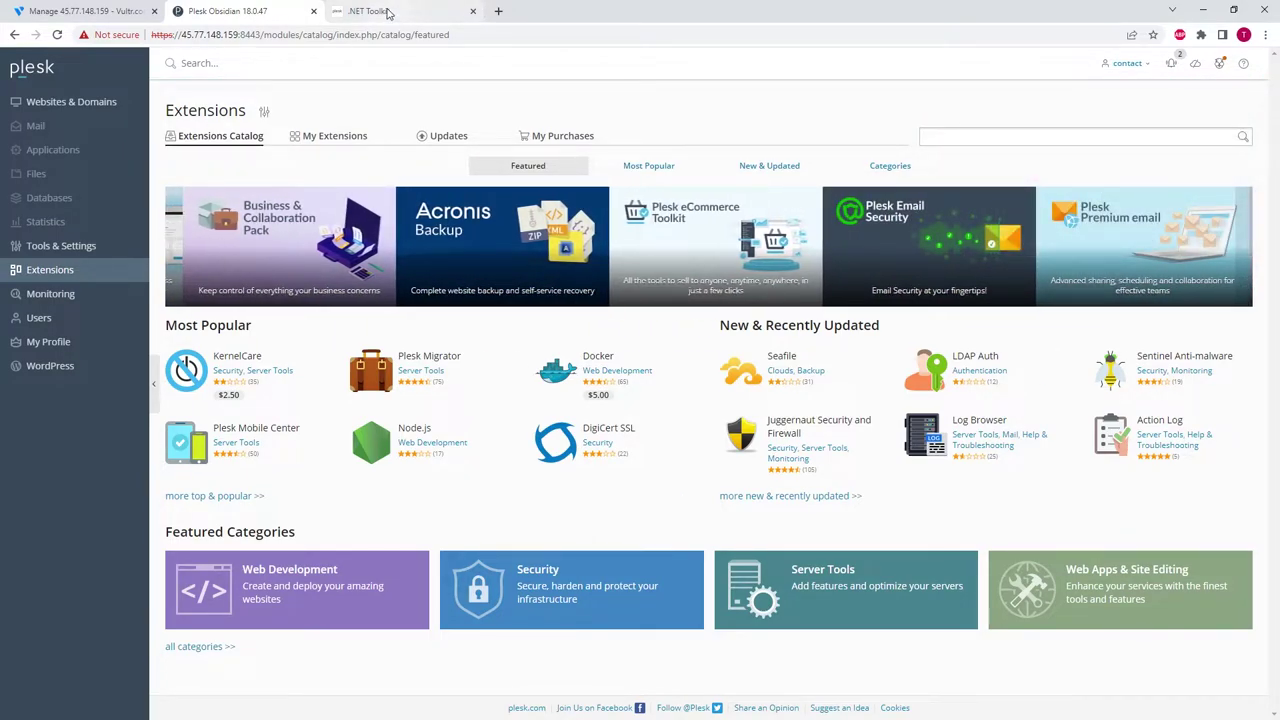
# - Search the catalog for '.net toolkit', get no results, and return to the .NET Toolkit page
pyautogui.click(1045, 138)
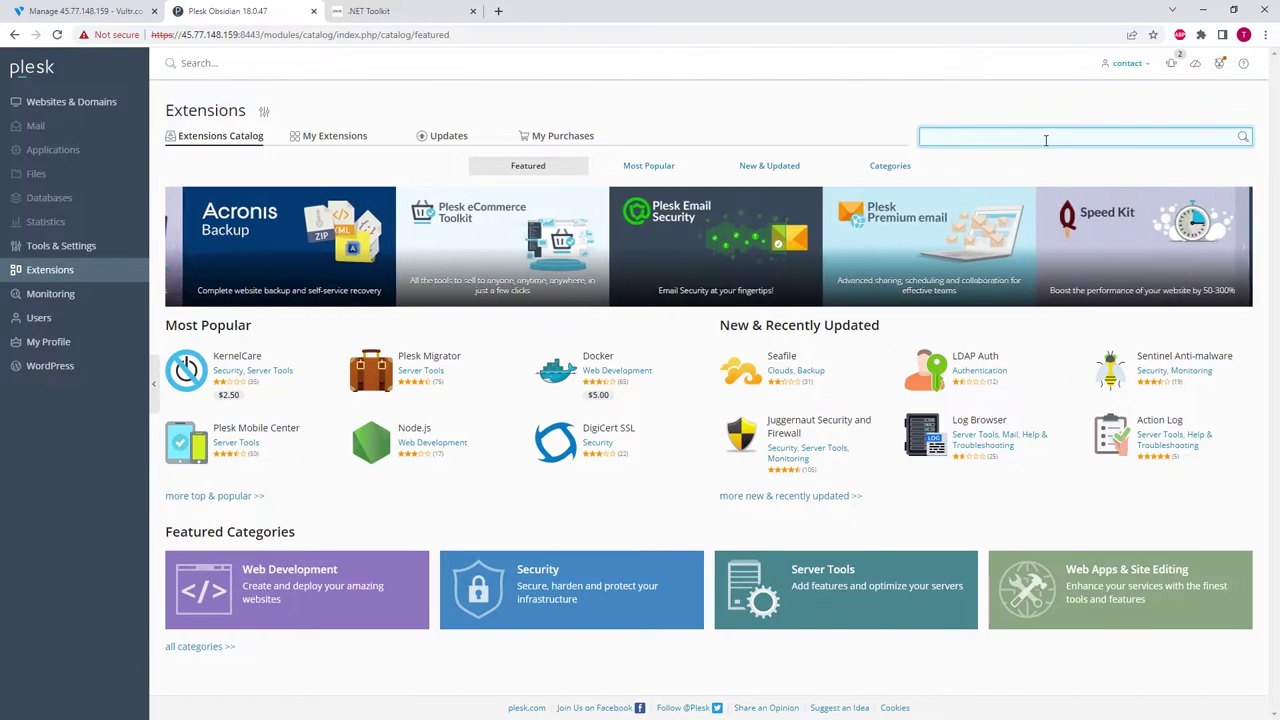
pyautogui.write('.nn')
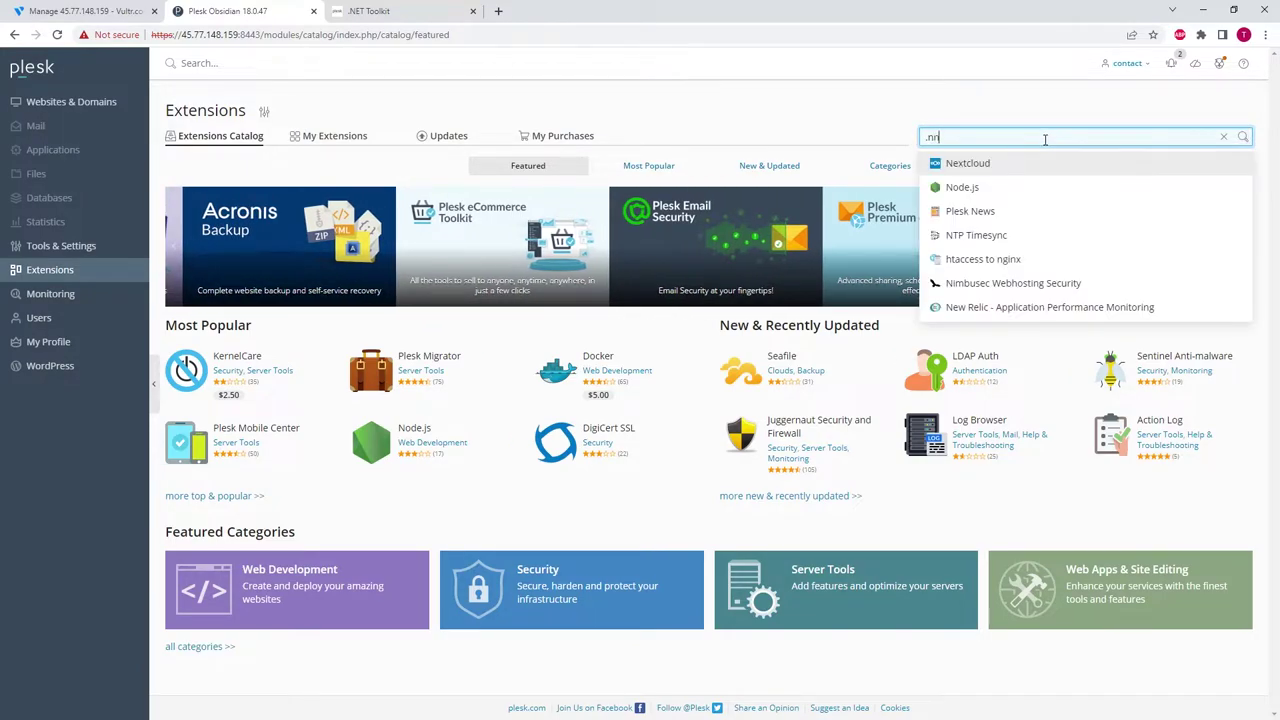
pyautogui.write('et t')
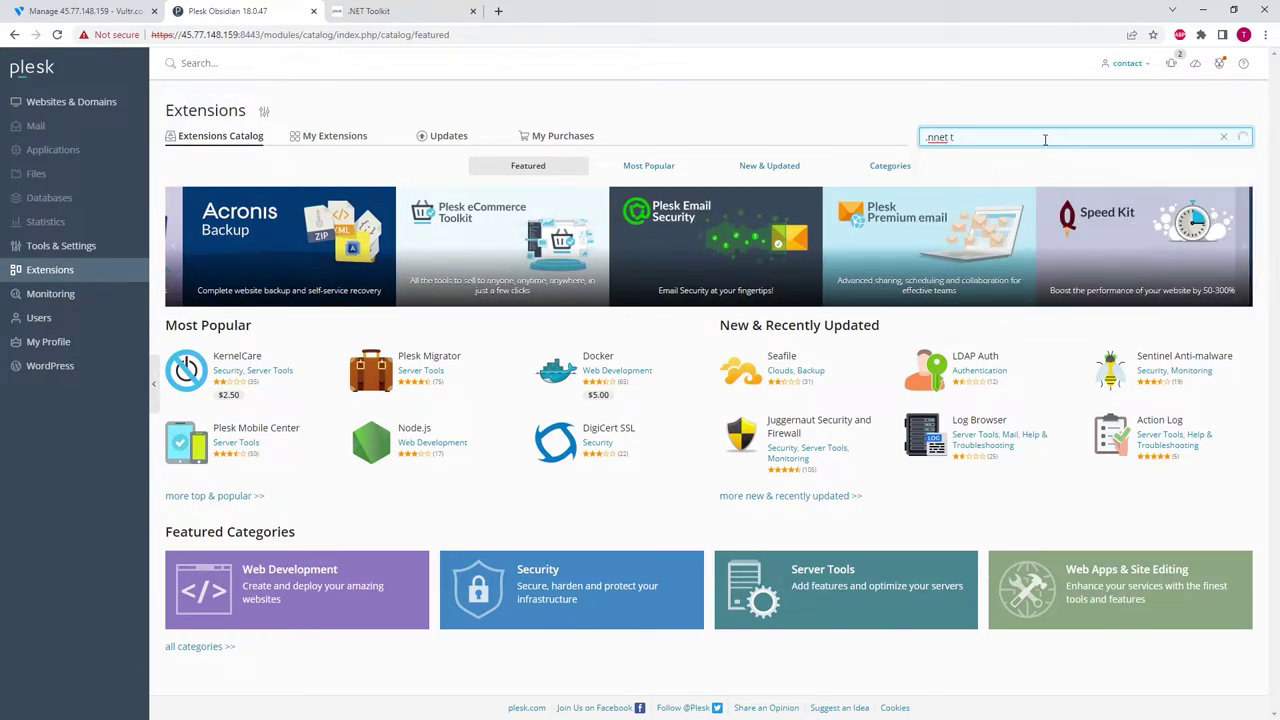
pyautogui.write('oolkit')
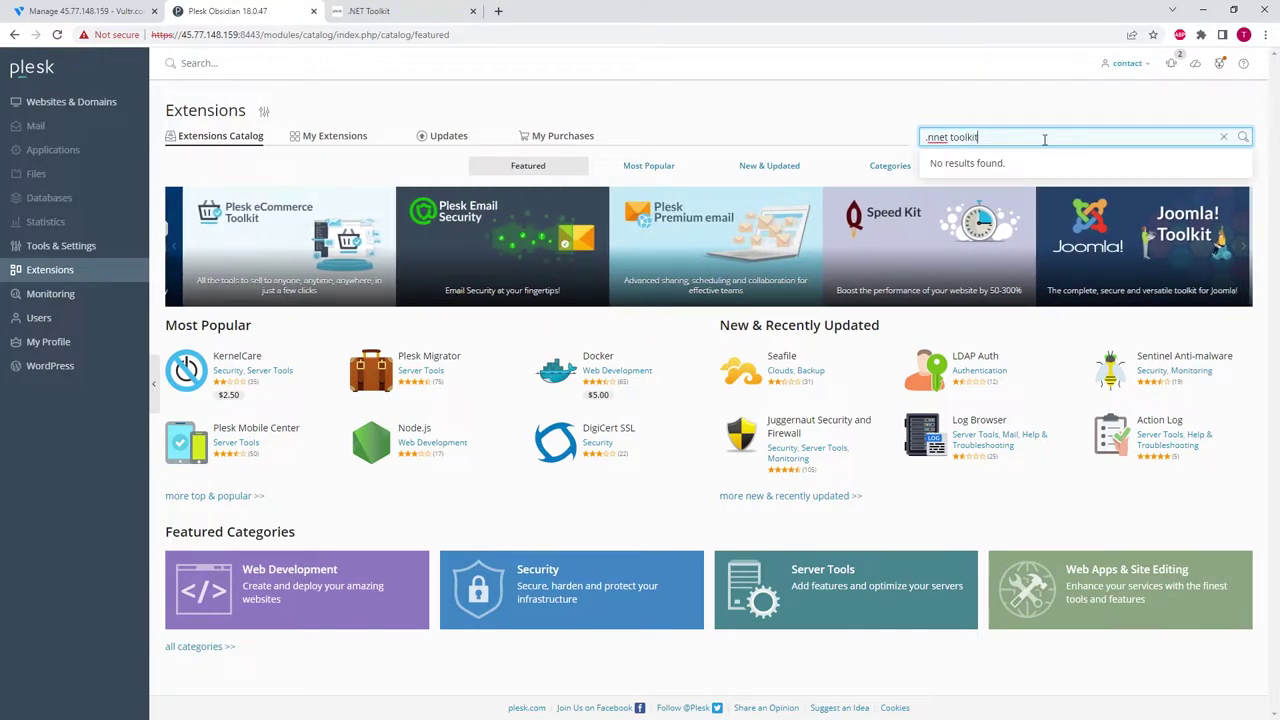
pyautogui.press('Delete')
pyautogui.press('End')
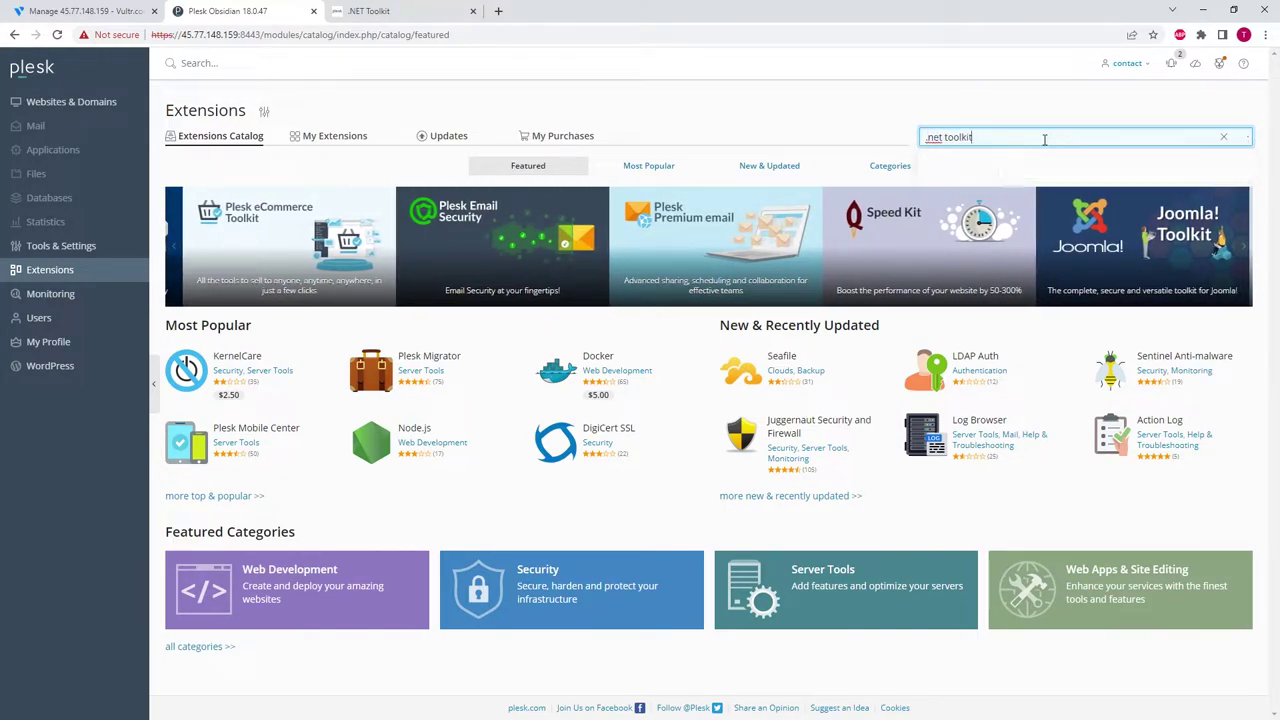
pyautogui.click(400, 11)
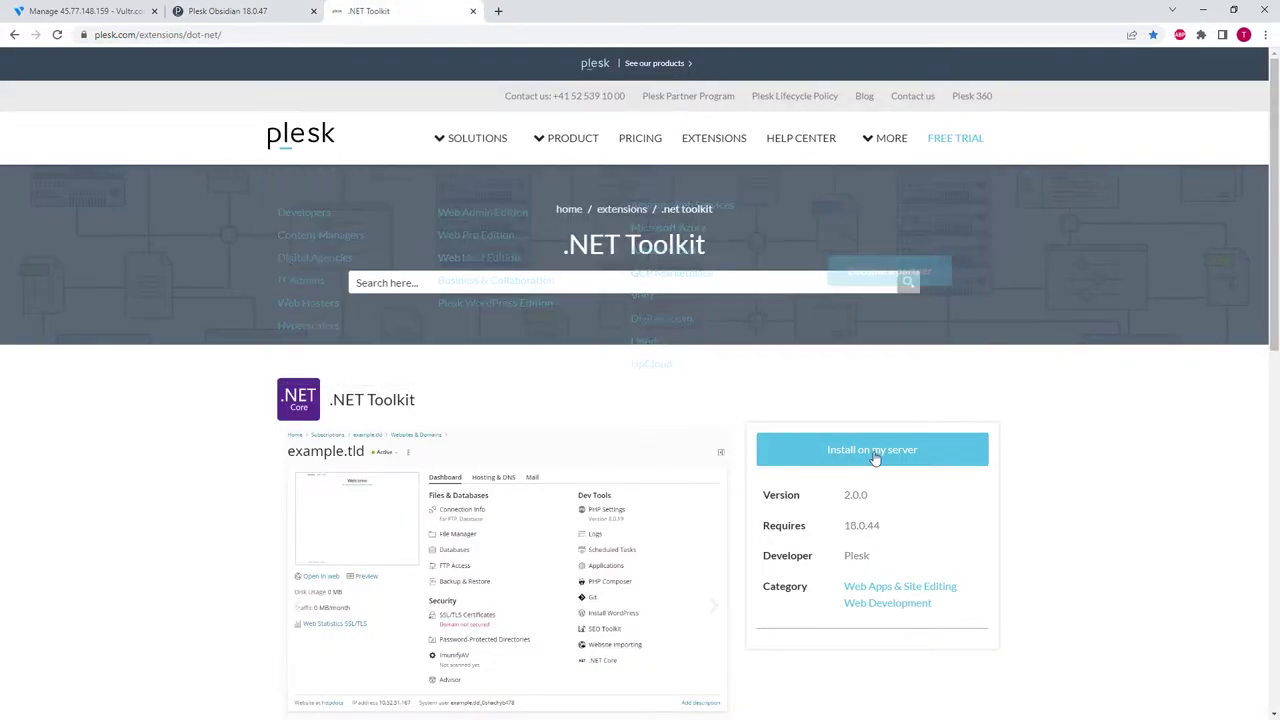
# - Install the .NET Toolkit extension on this server by pasting the Plesk panel URL
pyautogui.click(862, 451)
pyautogui.click(240, 11)
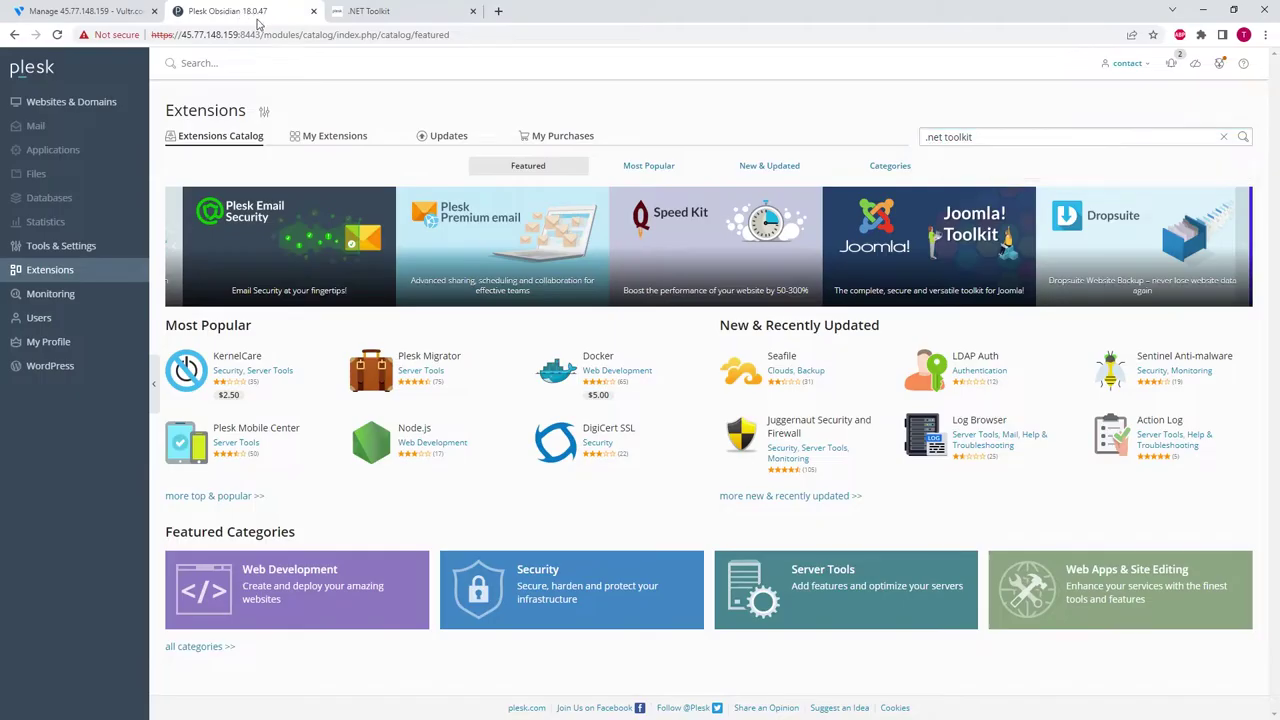
pyautogui.click(278, 35)
pyautogui.hotkey('ctrl', 'c')
pyautogui.click(360, 11)
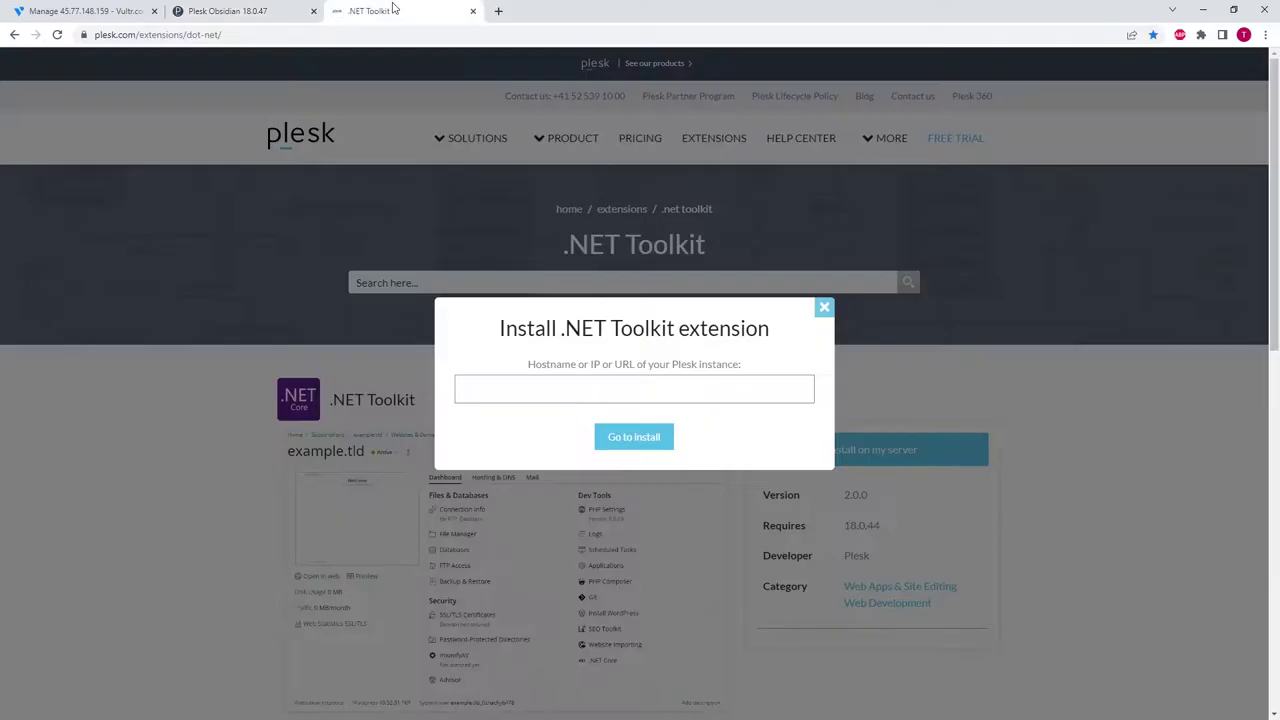
pyautogui.click(514, 383)
pyautogui.hotkey('ctrl', 'v')
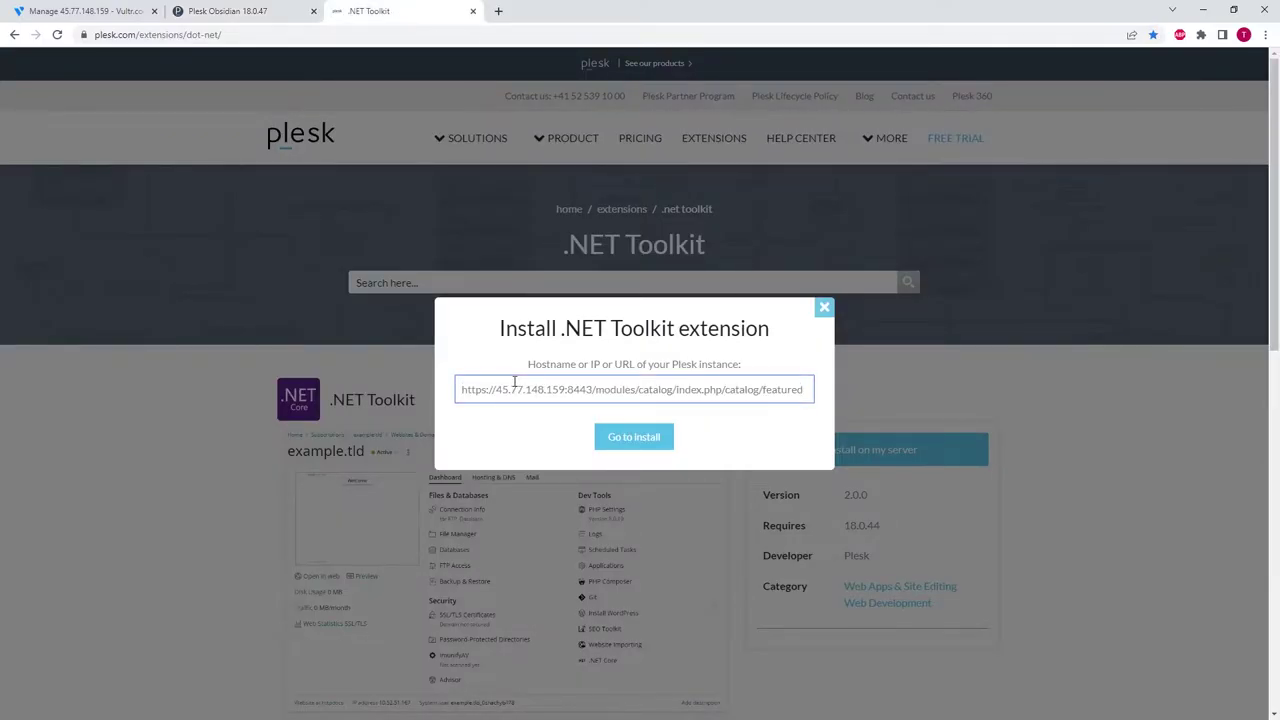
pyautogui.click(636, 437)
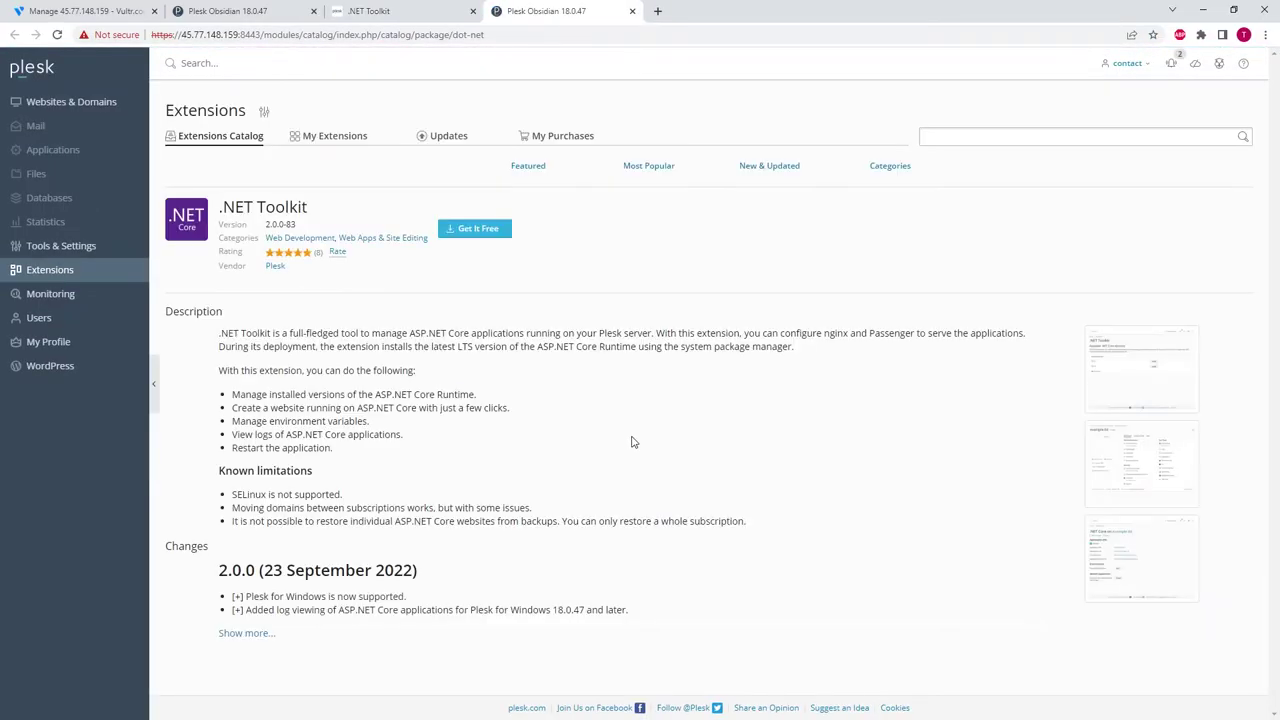
pyautogui.click(468, 232)
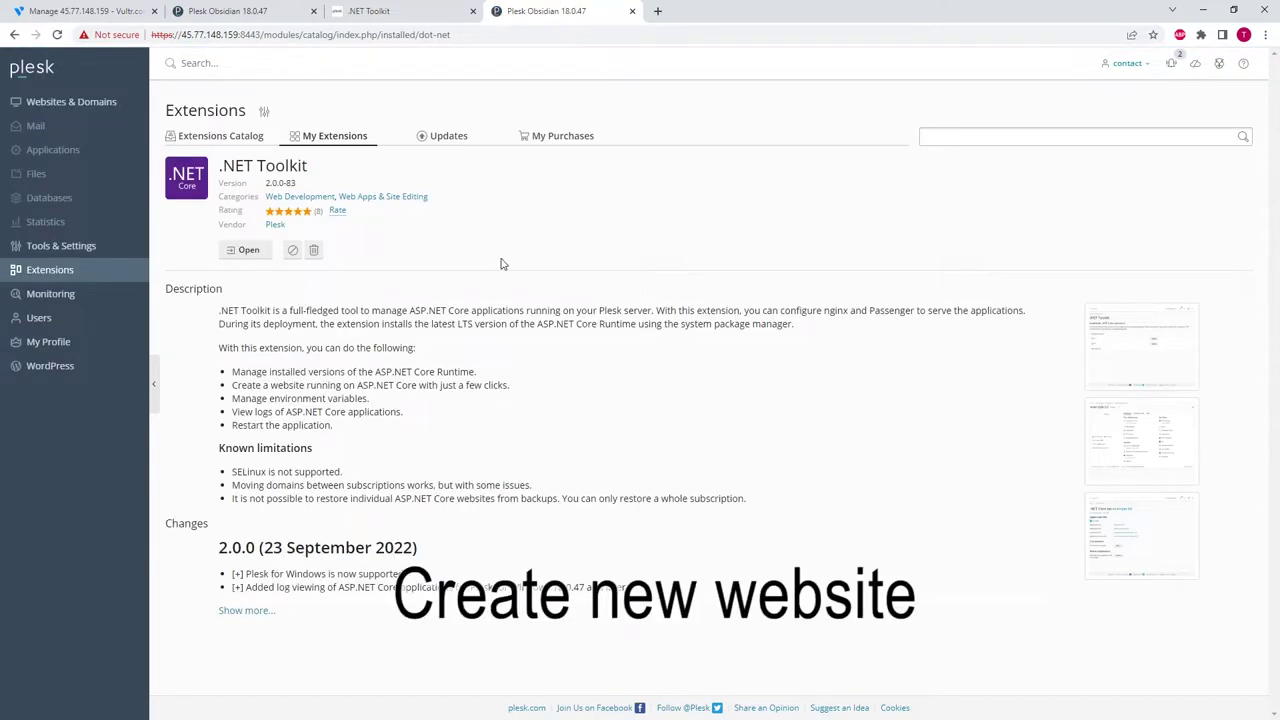
# - Create the domain relaxedtesting.com as a new .NET site
pyautogui.click(95, 104)
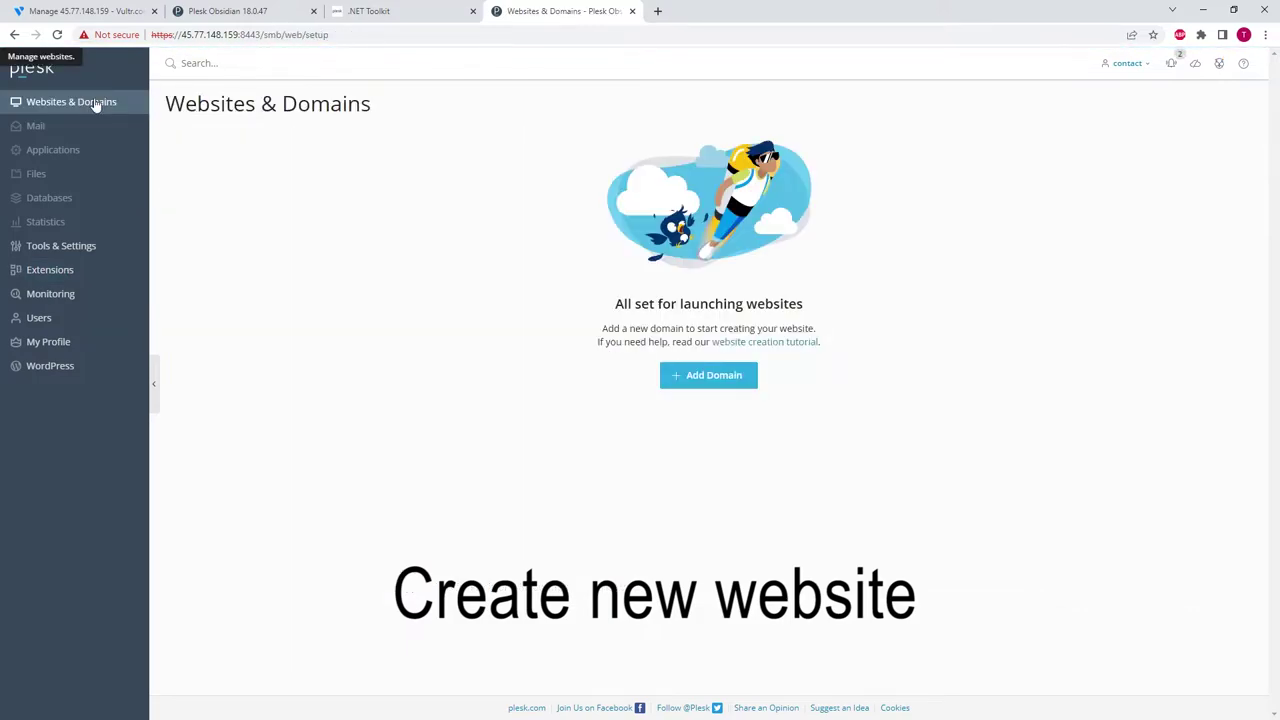
pyautogui.click(720, 383)
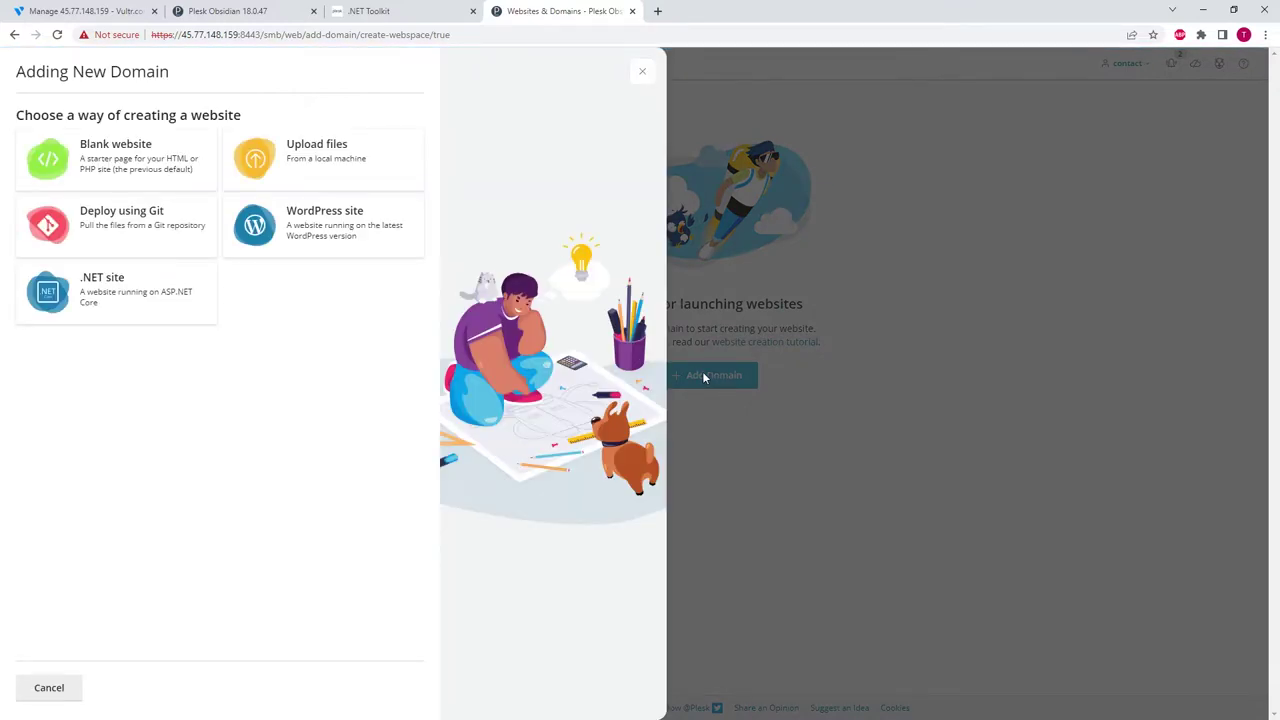
pyautogui.click(110, 280)
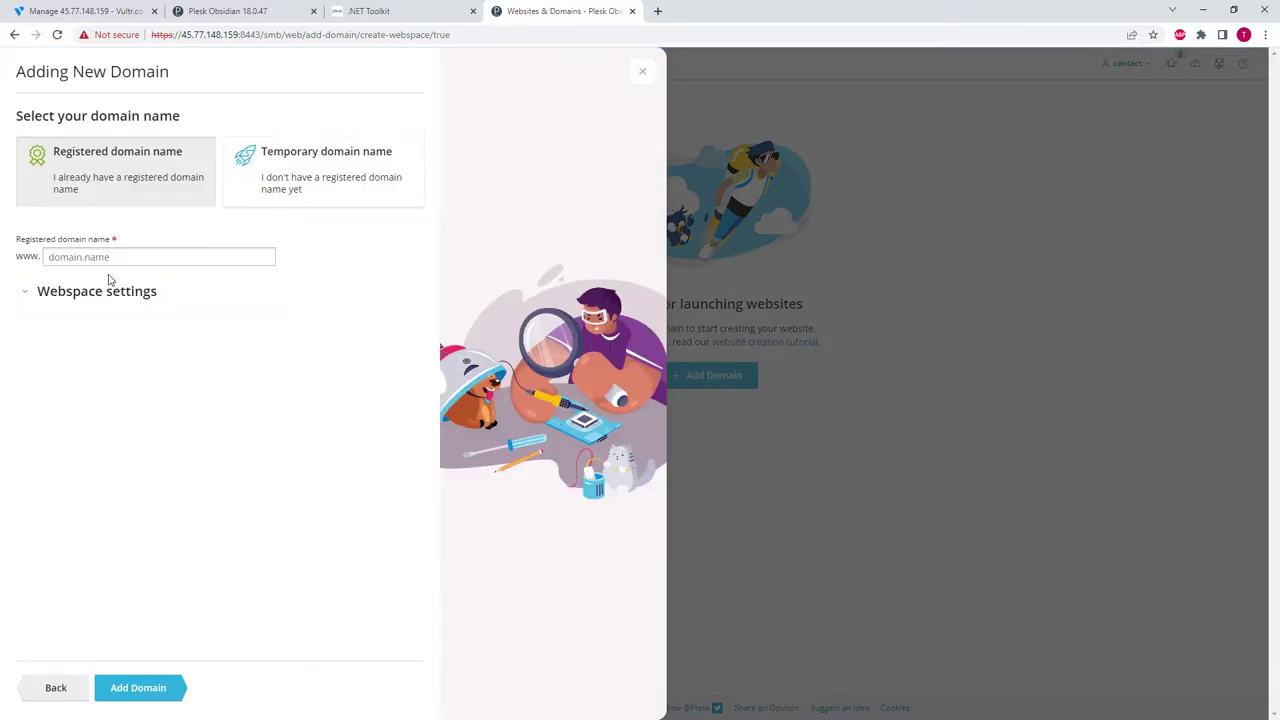
pyautogui.click(158, 259)
pyautogui.write('relaxedtesting.com')
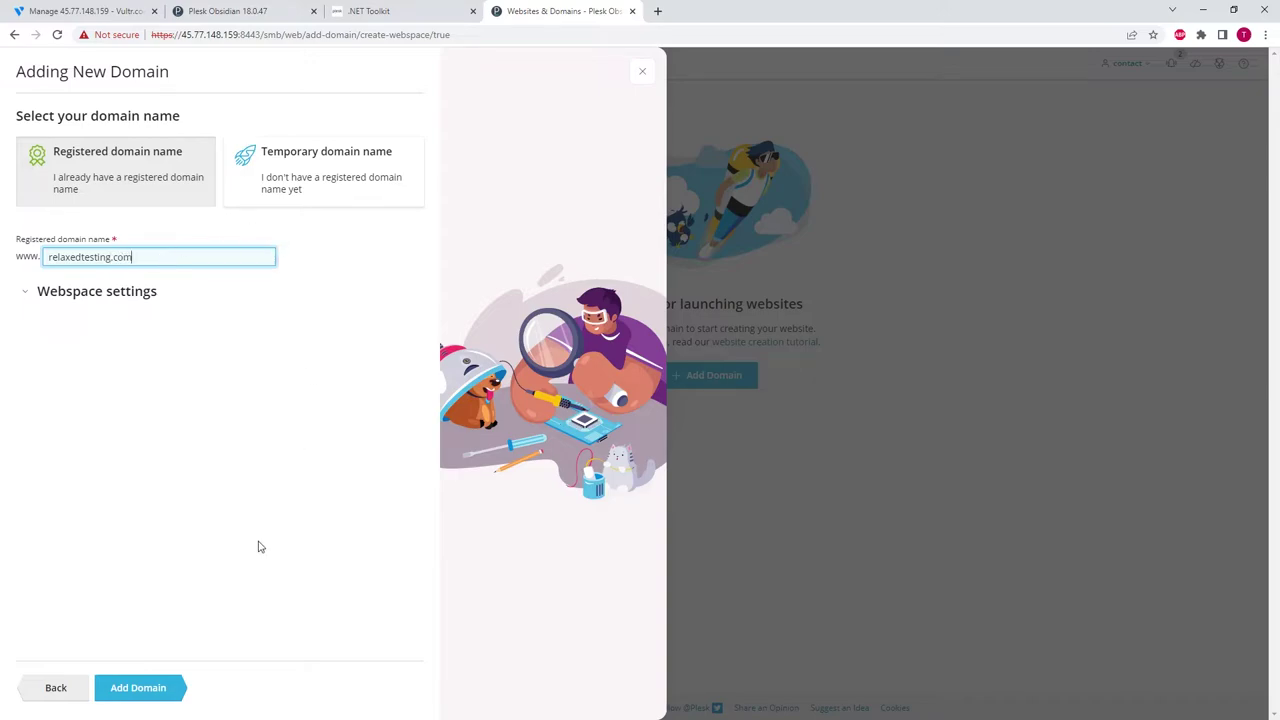
pyautogui.click(148, 689)
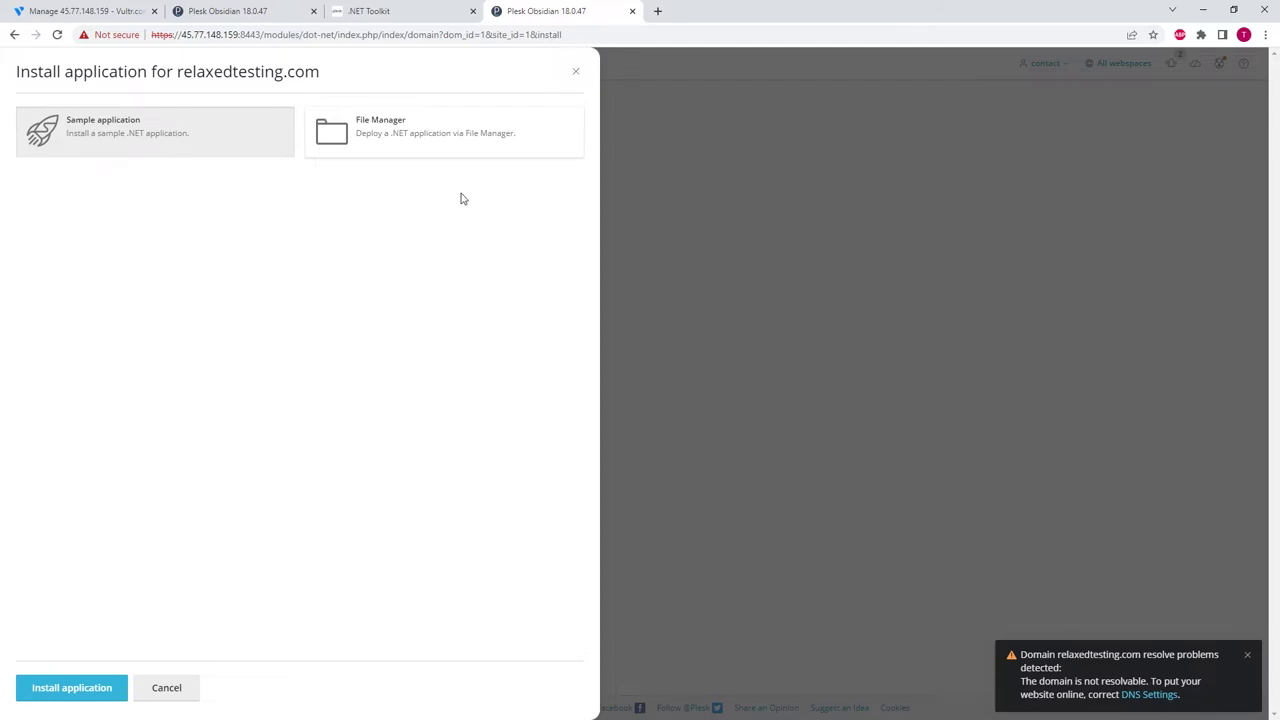
# - Permanently delete index.html from httpdocs in File Manager, skipping the Recycle Bin
pyautogui.click(436, 130)
pyautogui.click(91, 691)
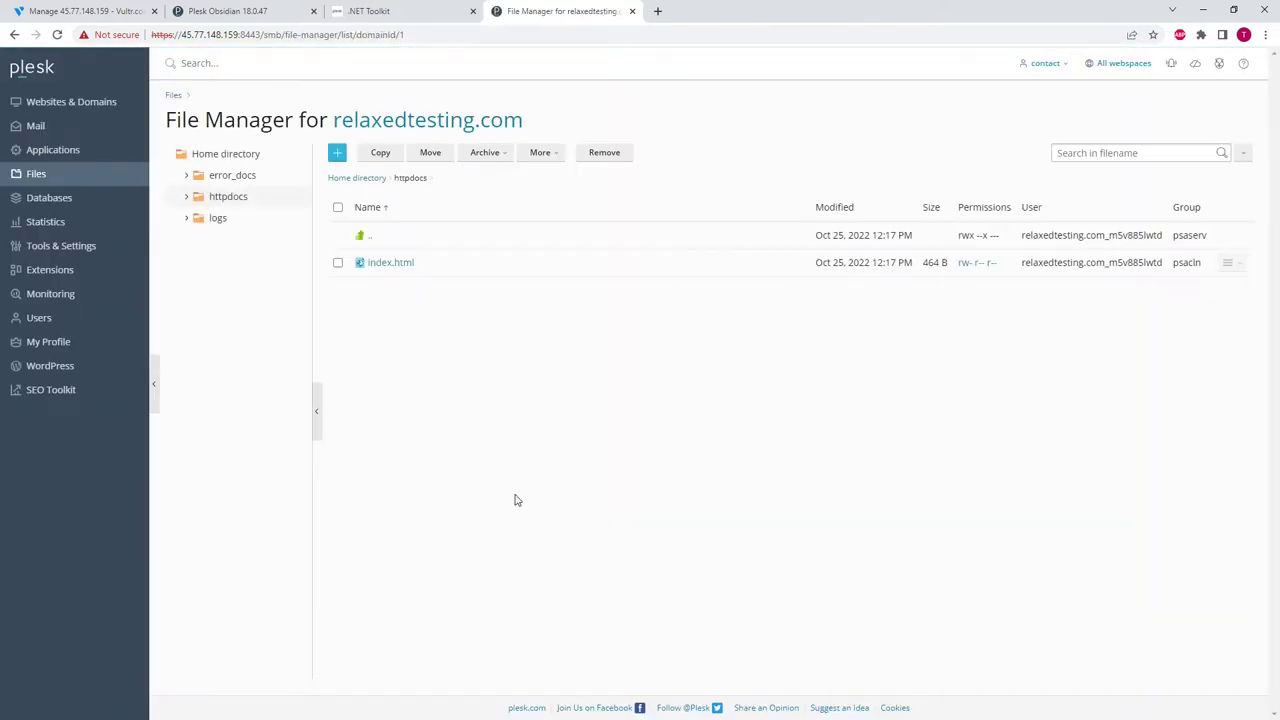
pyautogui.click(337, 207)
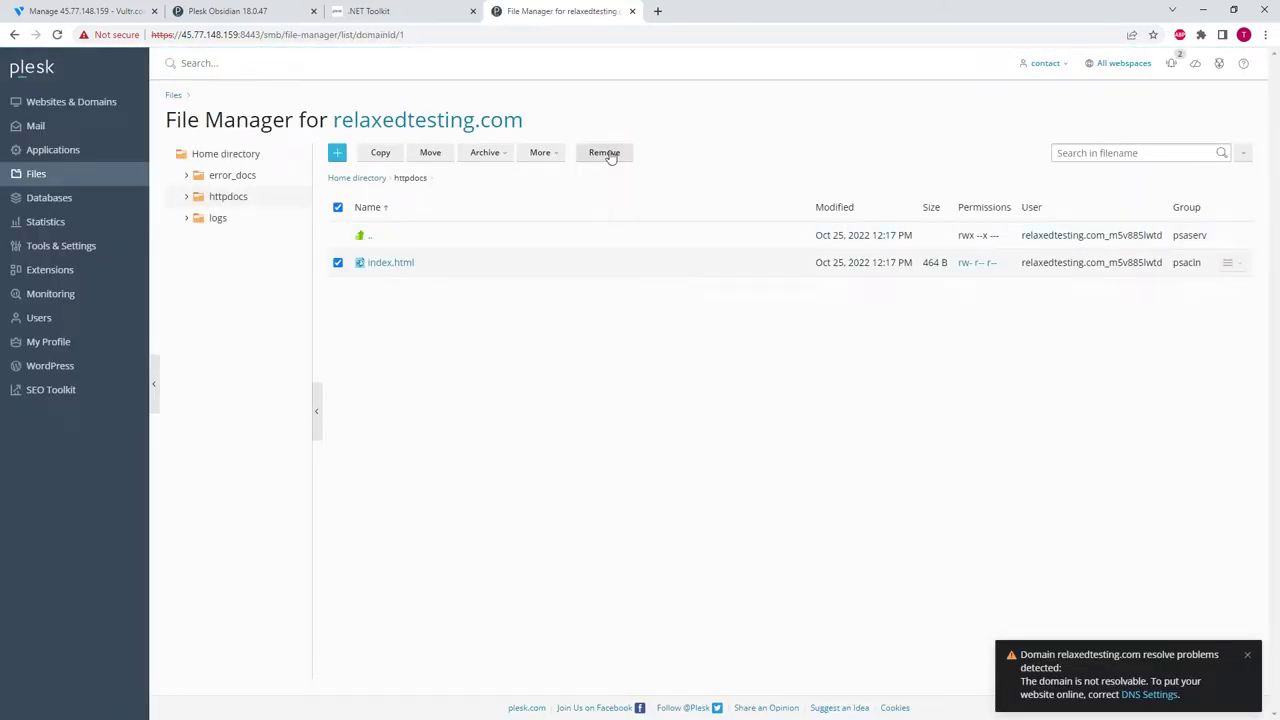
pyautogui.click(606, 153)
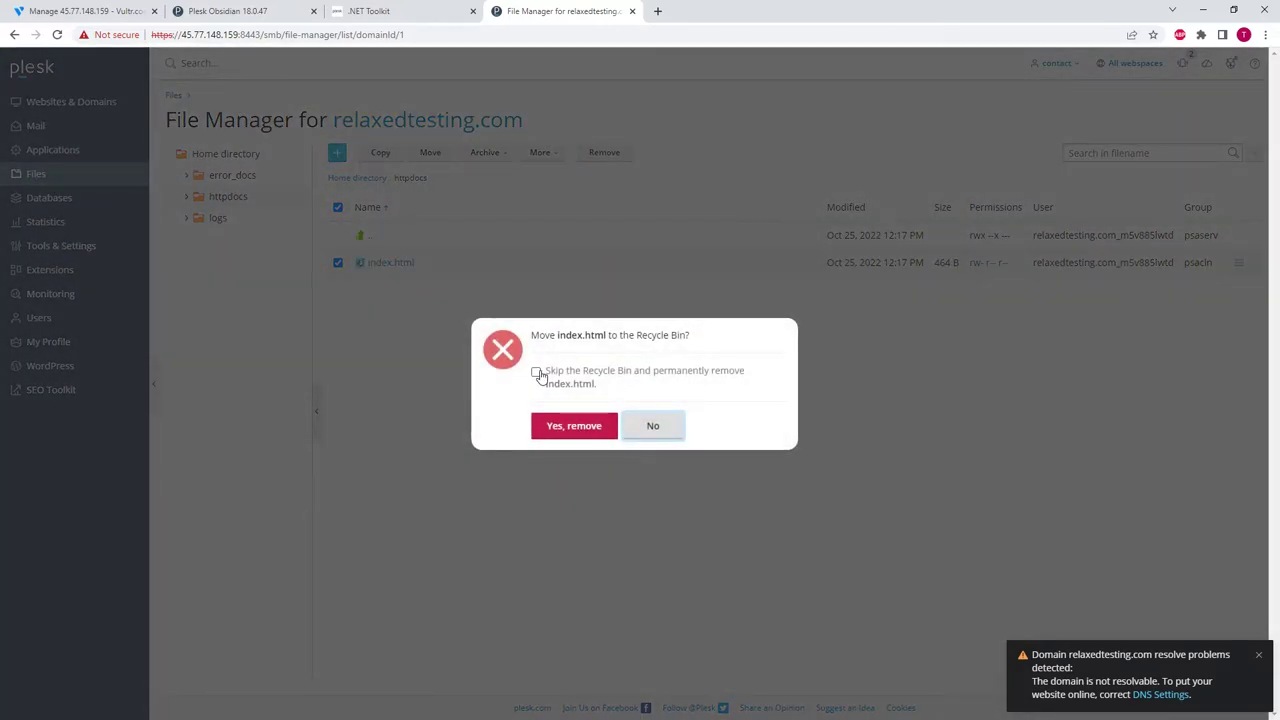
pyautogui.click(537, 373)
pyautogui.click(588, 430)
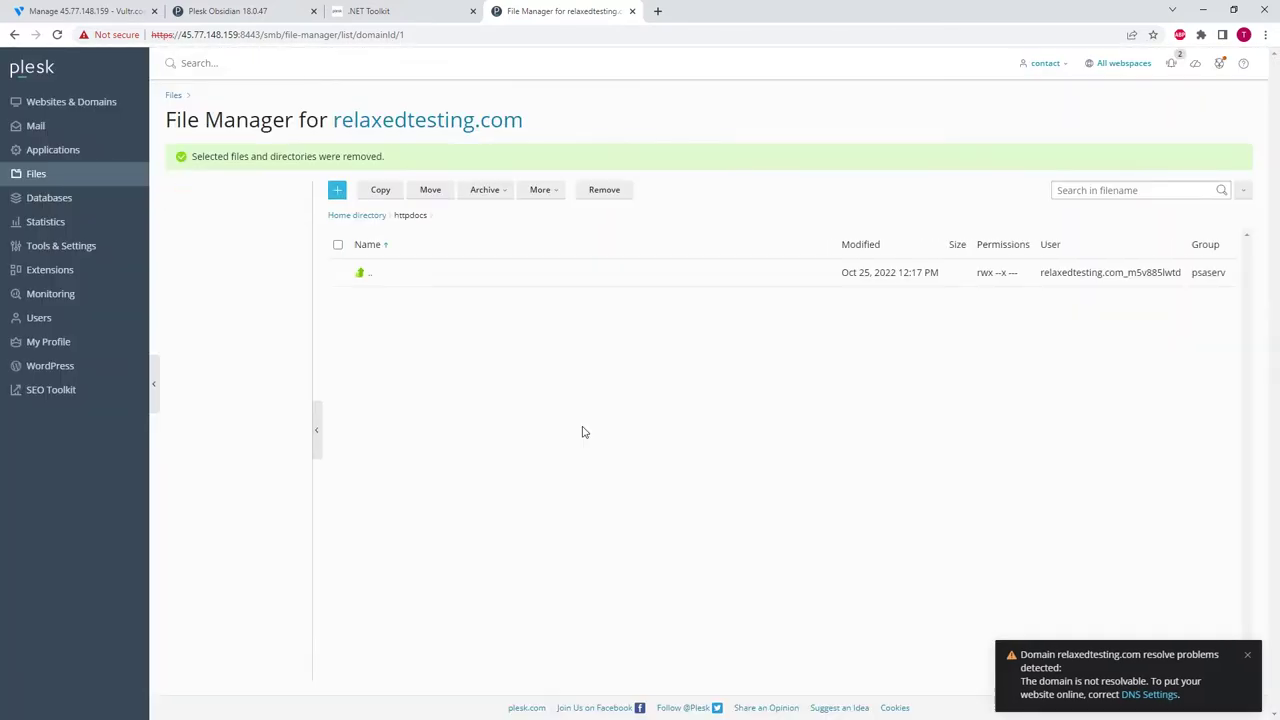
# - Upload the API publish folder's build files into httpdocs
pyautogui.click(337, 190)
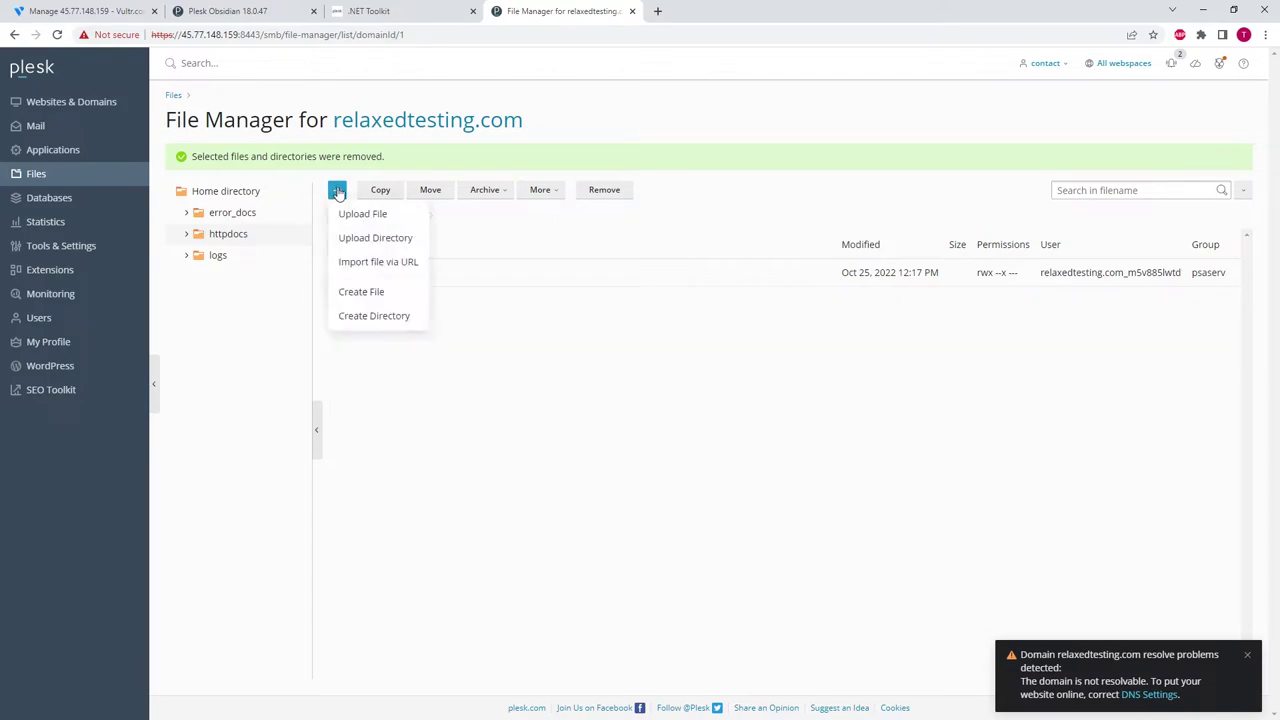
pyautogui.click(363, 239)
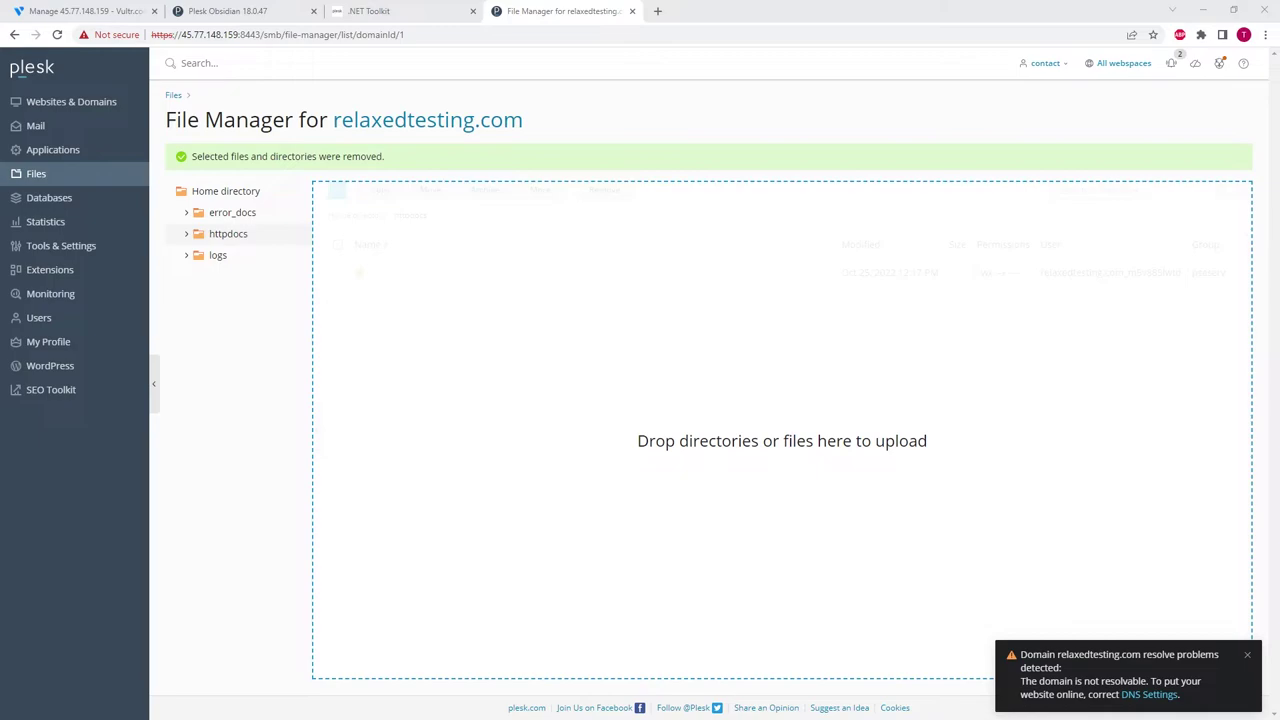
pyautogui.moveTo(535, 397); pyautogui.dragTo(571, 391)
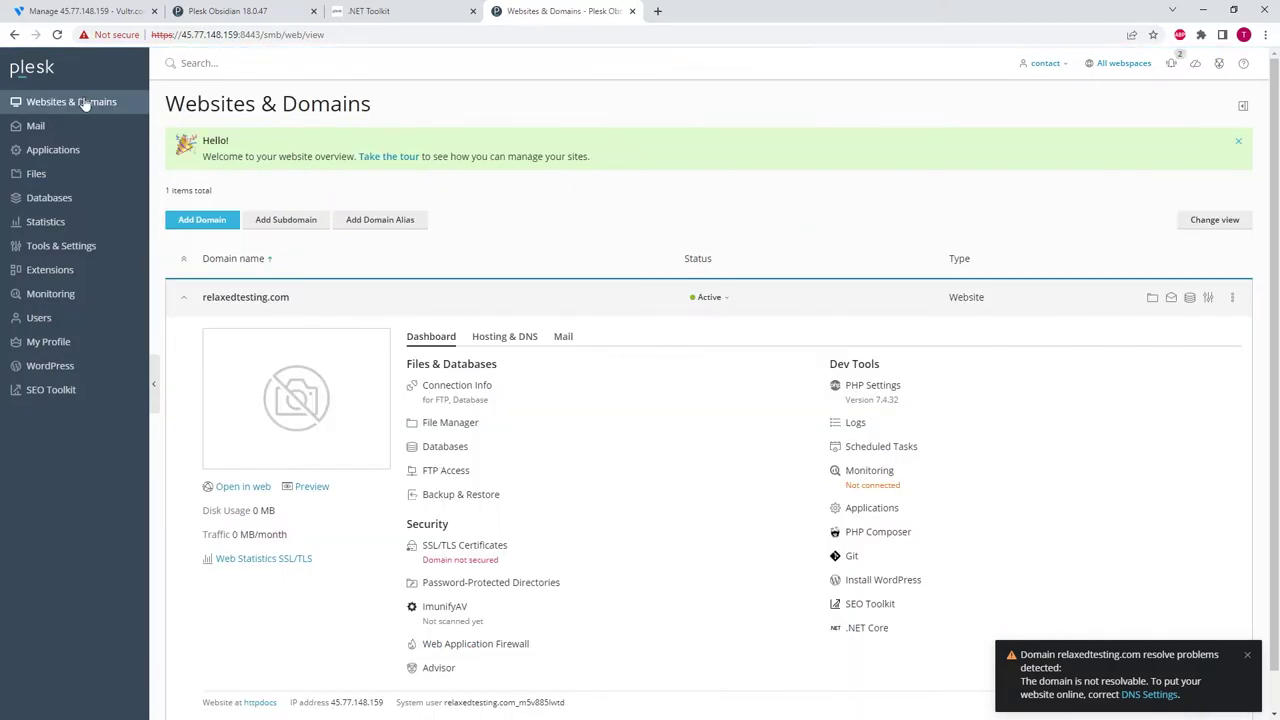
# - Enable the .NET Core app with root httpdocs and startup file DigitalLibraryAPI.Web.dll
pyautogui.click(865, 628)
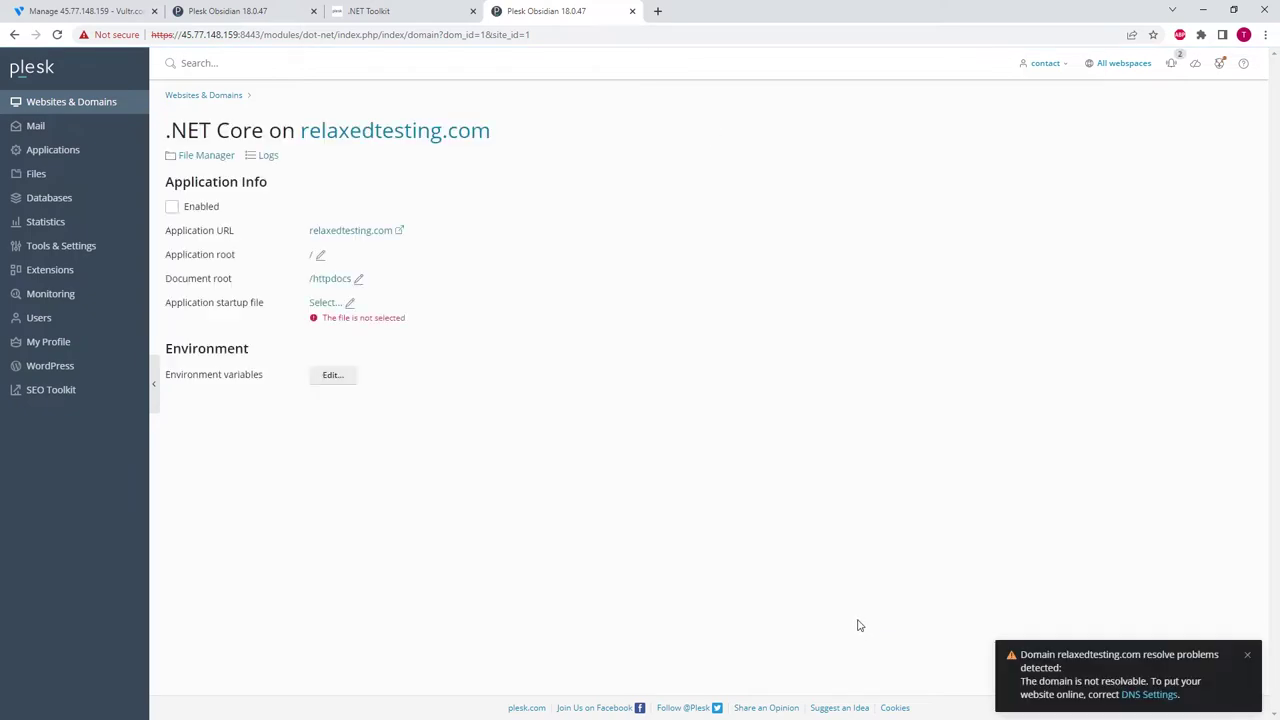
pyautogui.click(320, 255)
pyautogui.click(921, 162)
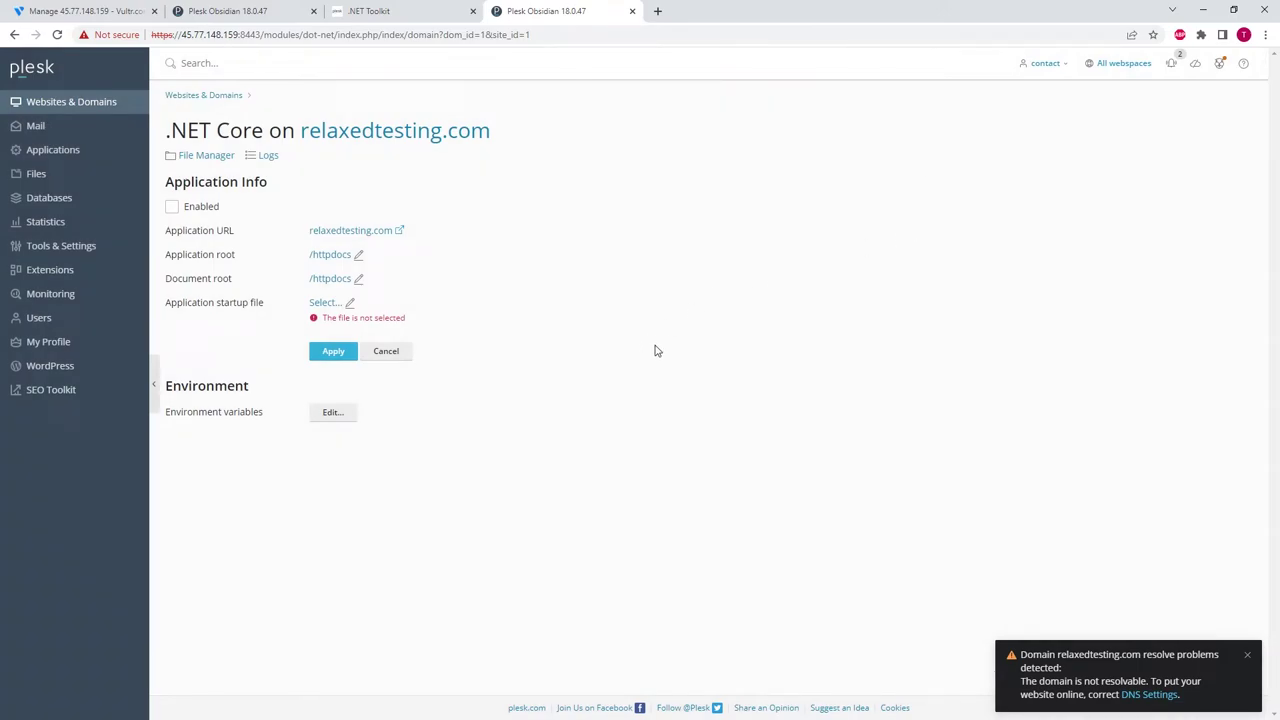
pyautogui.click(336, 302)
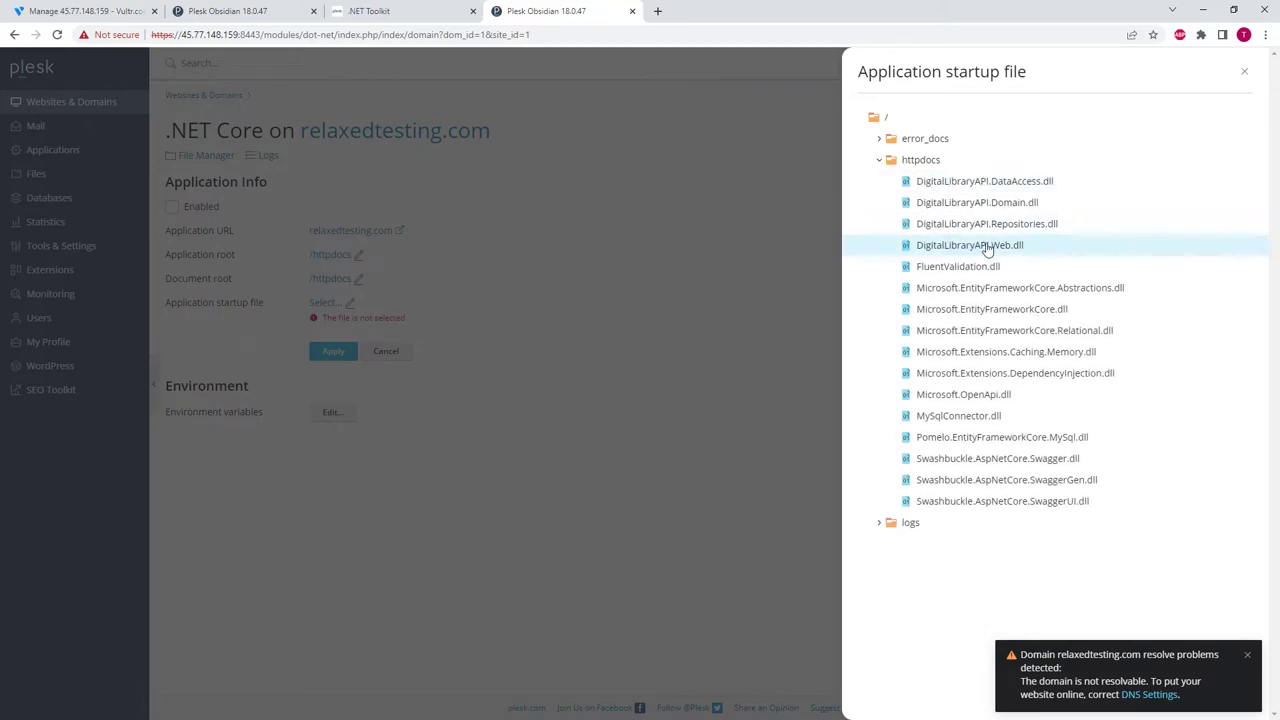
pyautogui.click(969, 245)
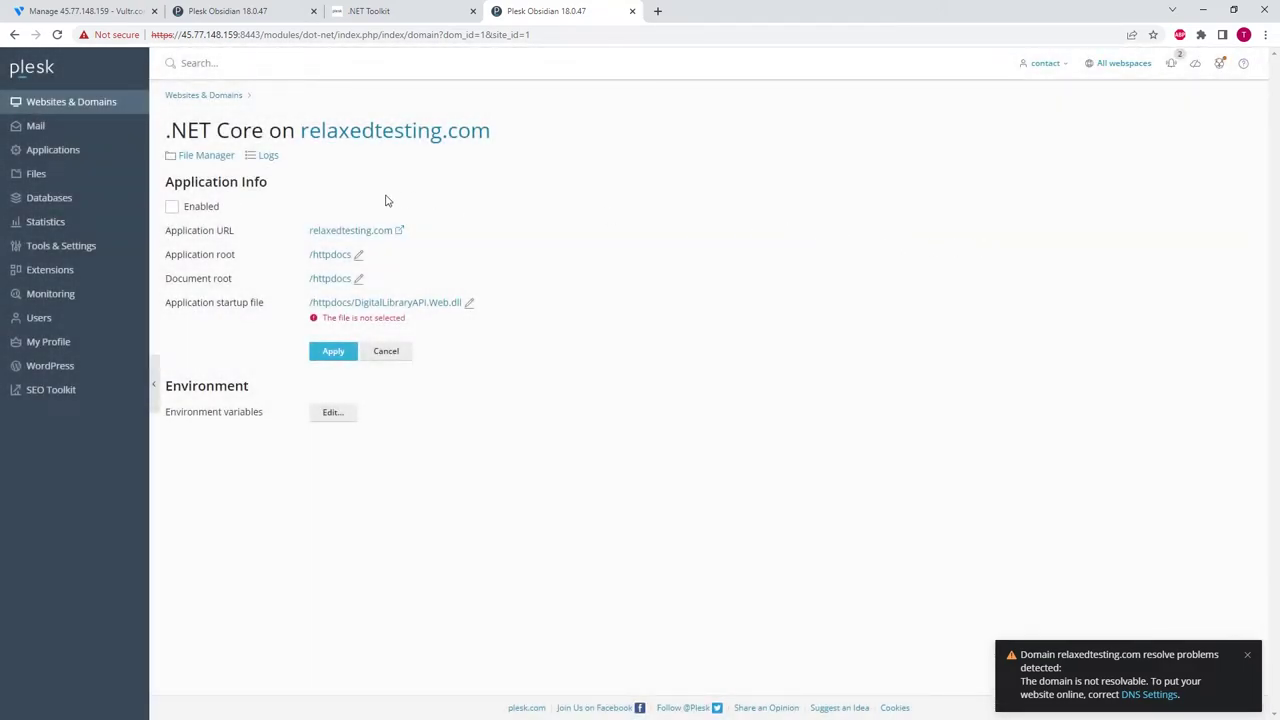
pyautogui.click(176, 208)
pyautogui.click(335, 352)
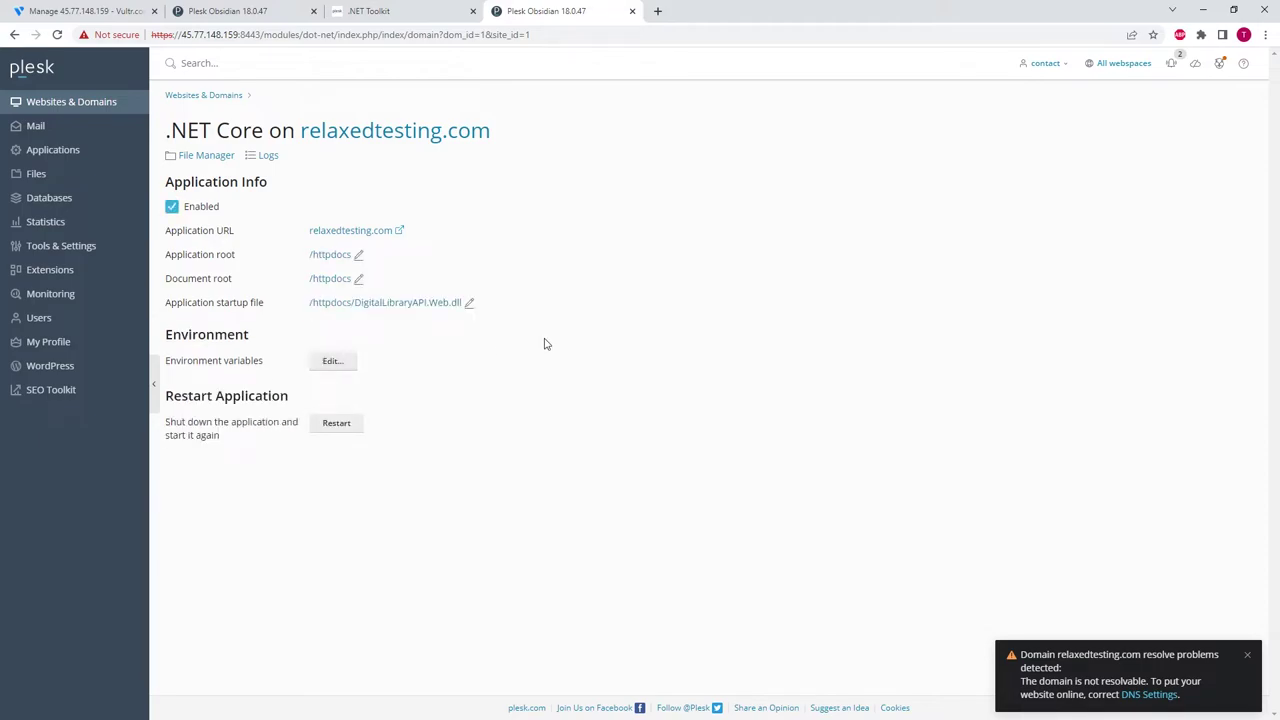
pyautogui.click(90, 105)
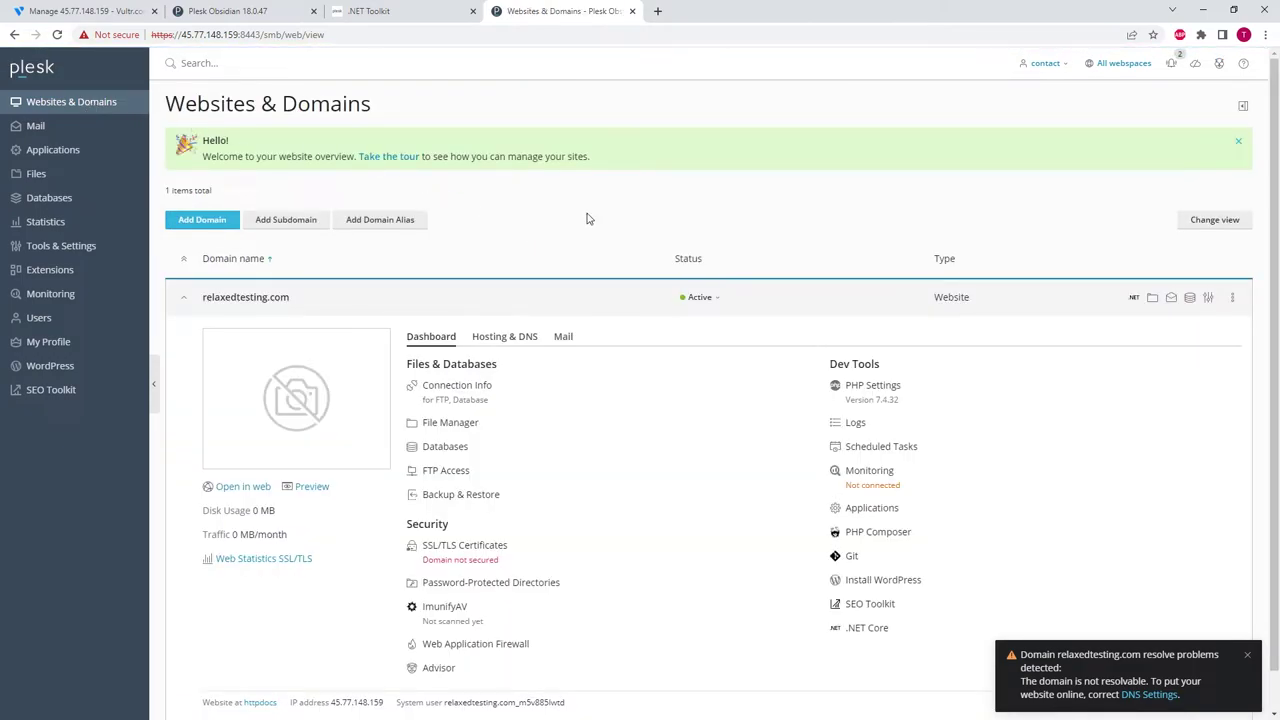
# - Preview the site at /swagger to confirm the DigitalLibraryAPI.Web Swagger page loads
pyautogui.click(310, 488)
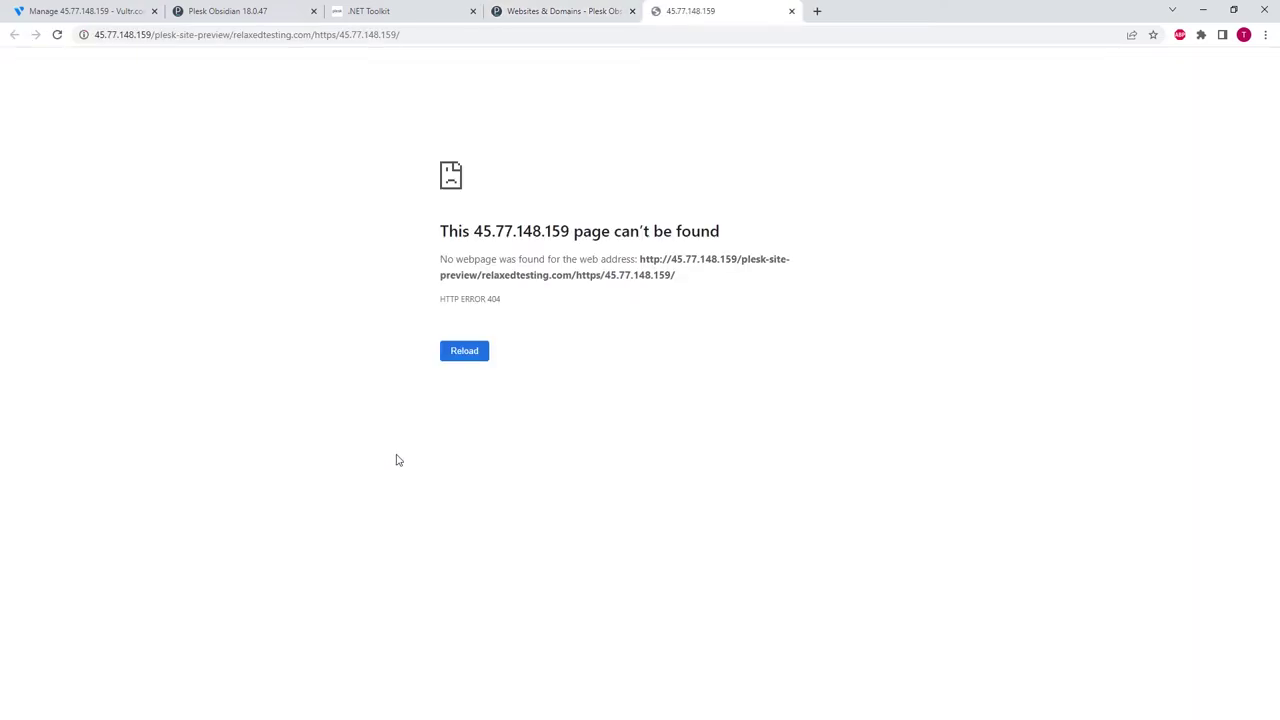
pyautogui.click(400, 34)
pyautogui.click(444, 34)
pyautogui.write('swagger')
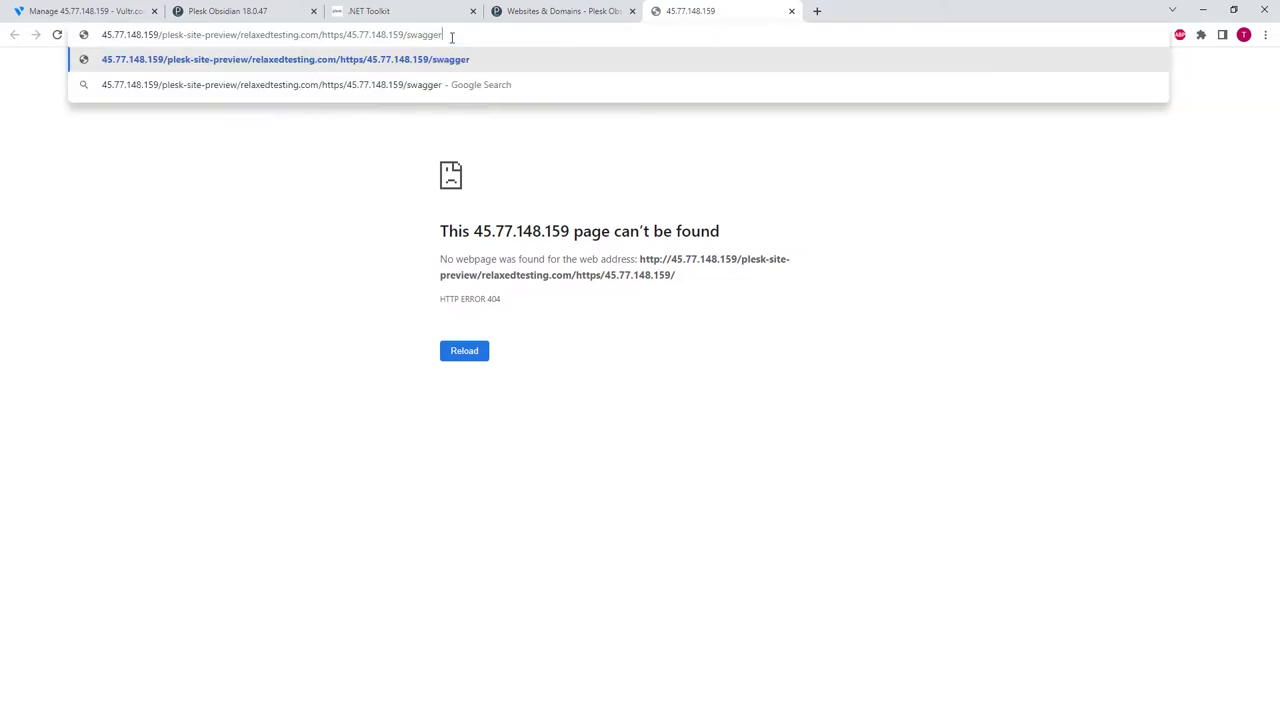
pyautogui.press('Return')
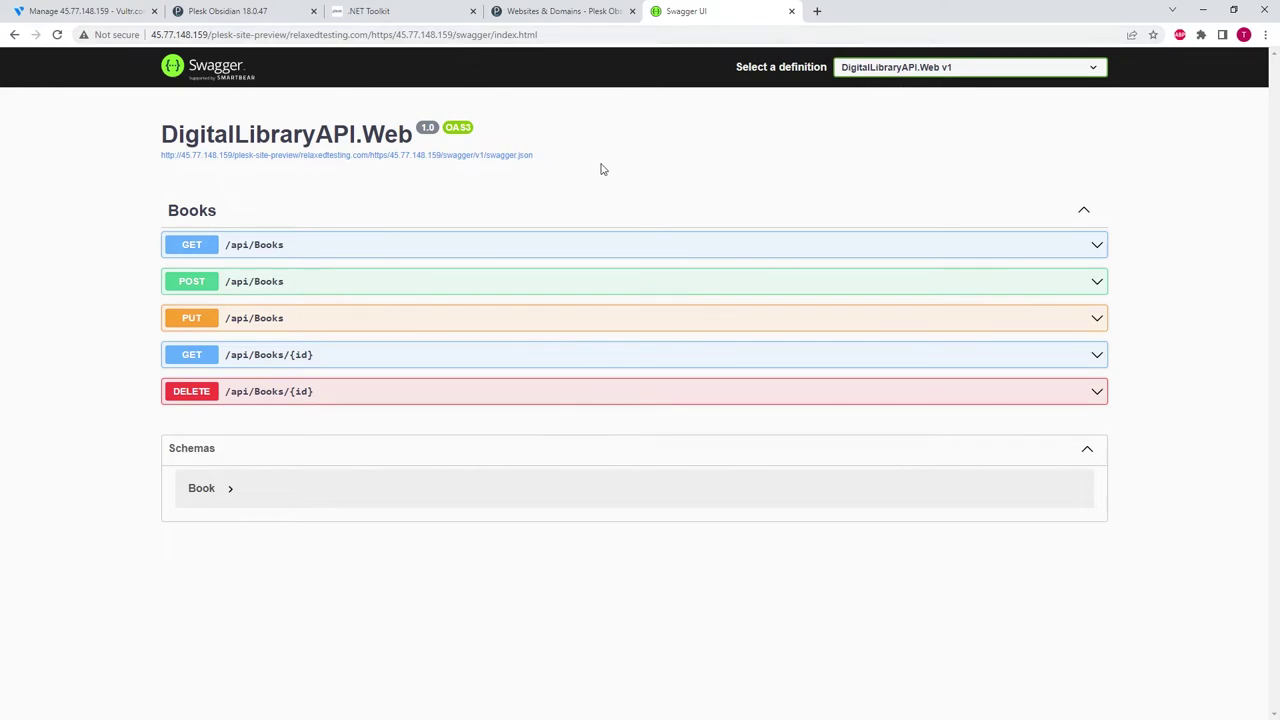
pyautogui.click(566, 11)
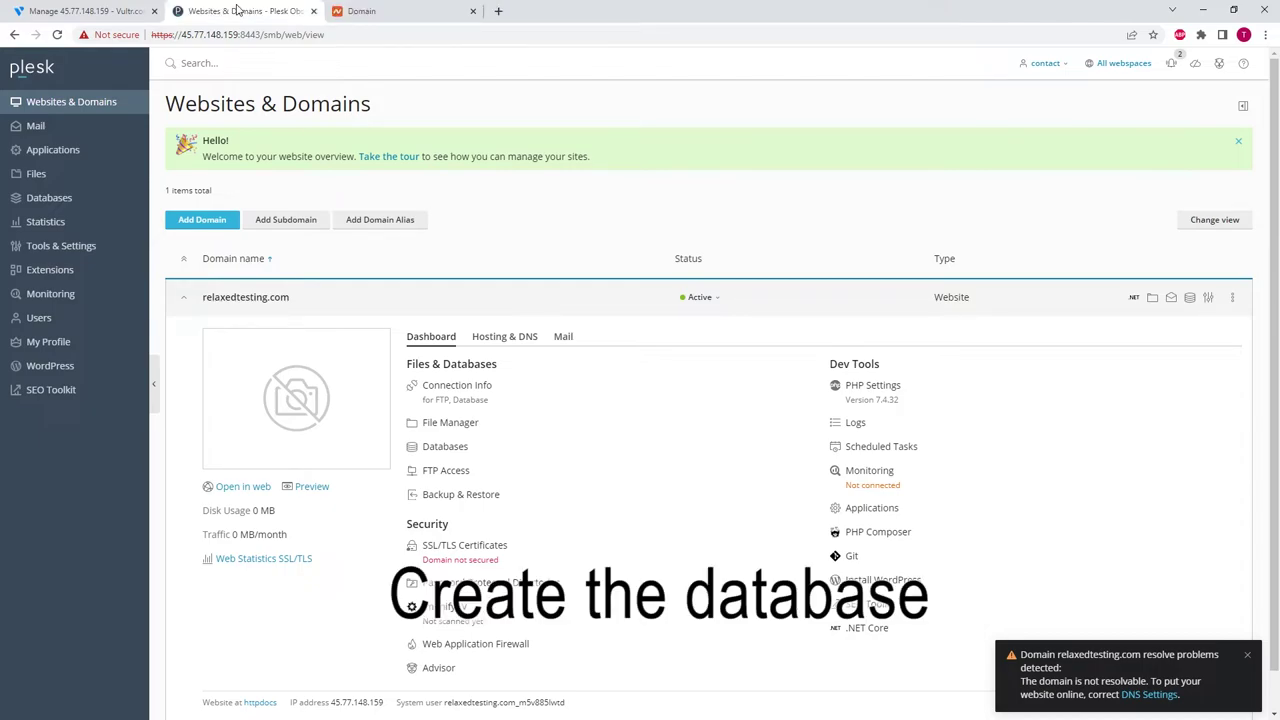
# - Create the digitallibrary database for relaxedtesting.com with user dlUser and a password
pyautogui.click(56, 200)
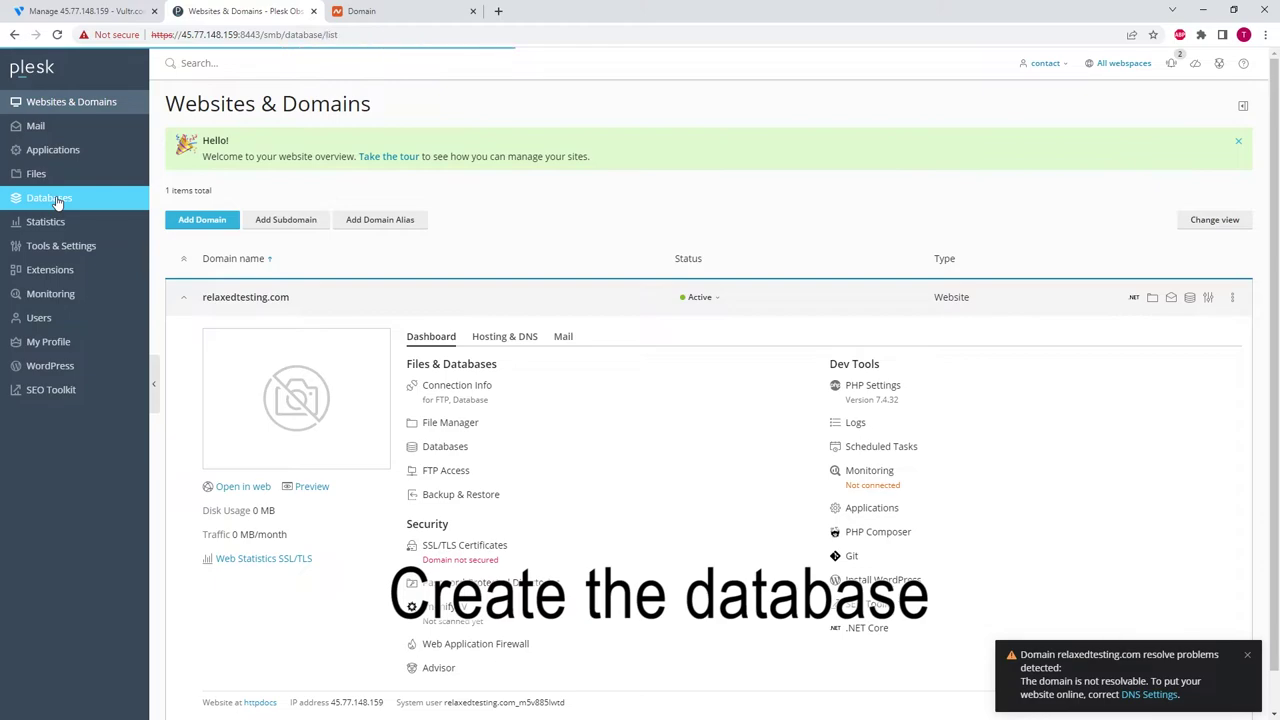
pyautogui.click(226, 176)
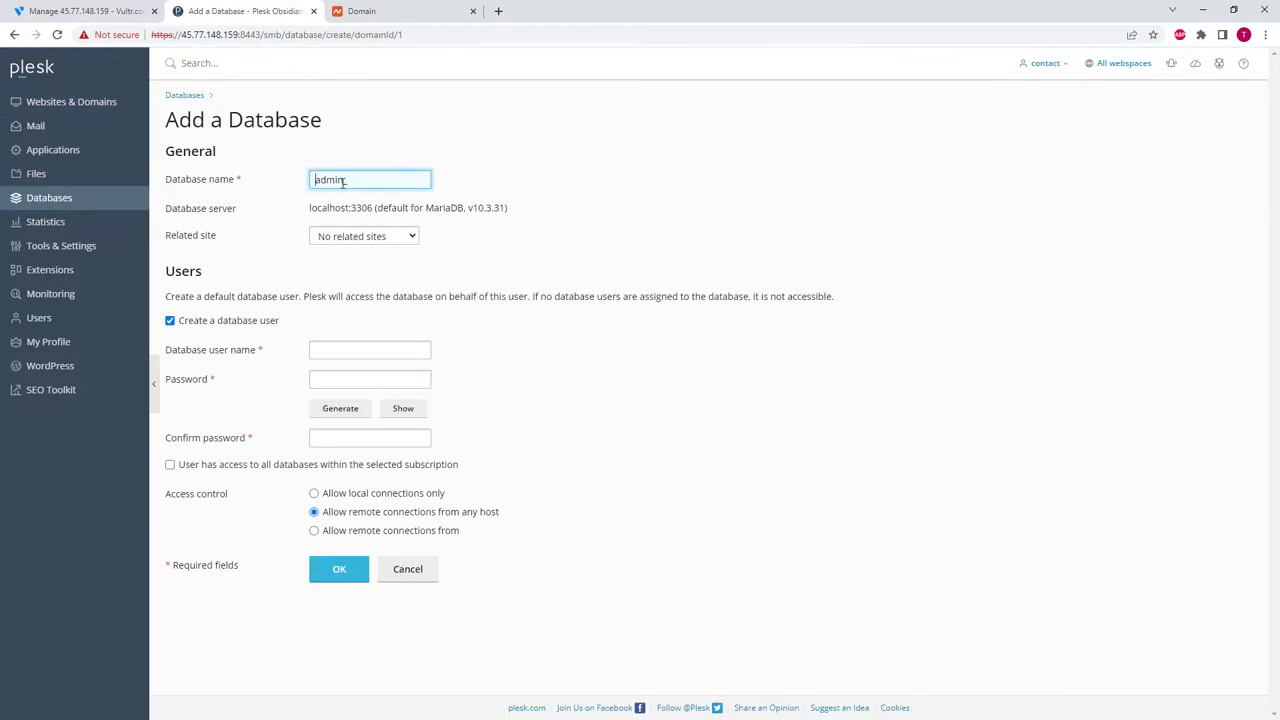
pyautogui.write('digitallibrary')
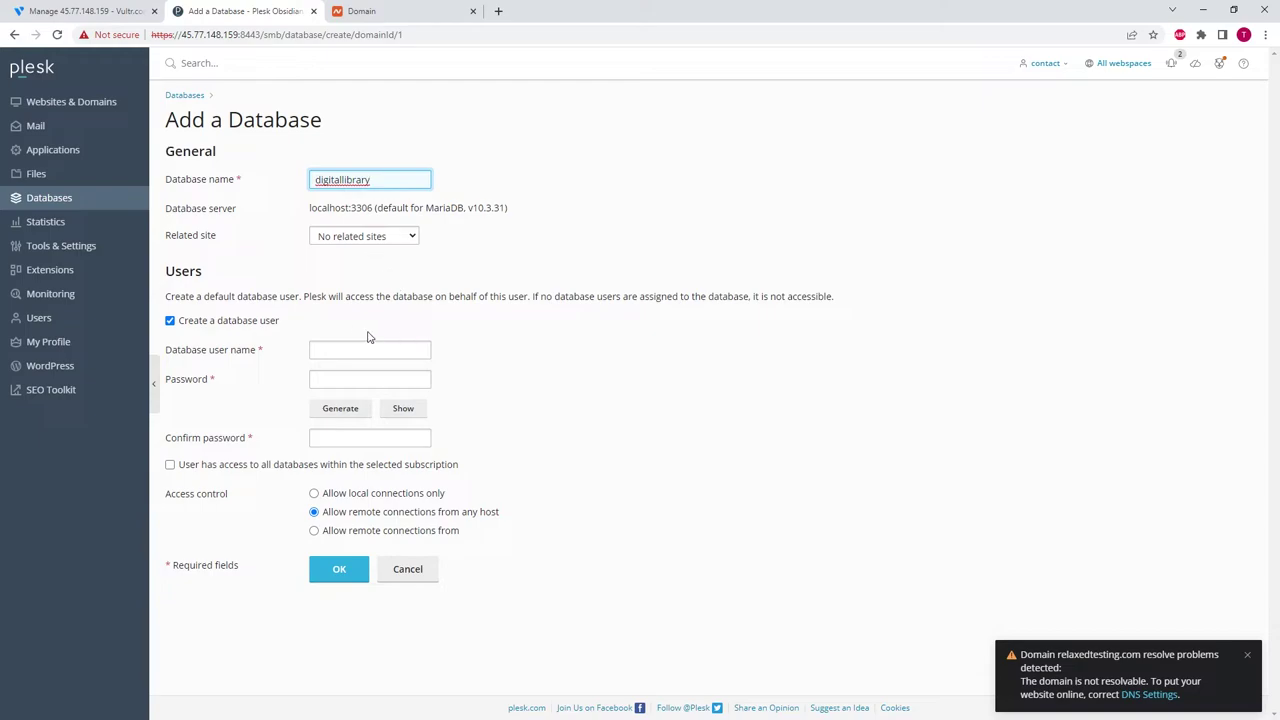
pyautogui.press('Tab')
pyautogui.press('Down')
pyautogui.click(351, 348)
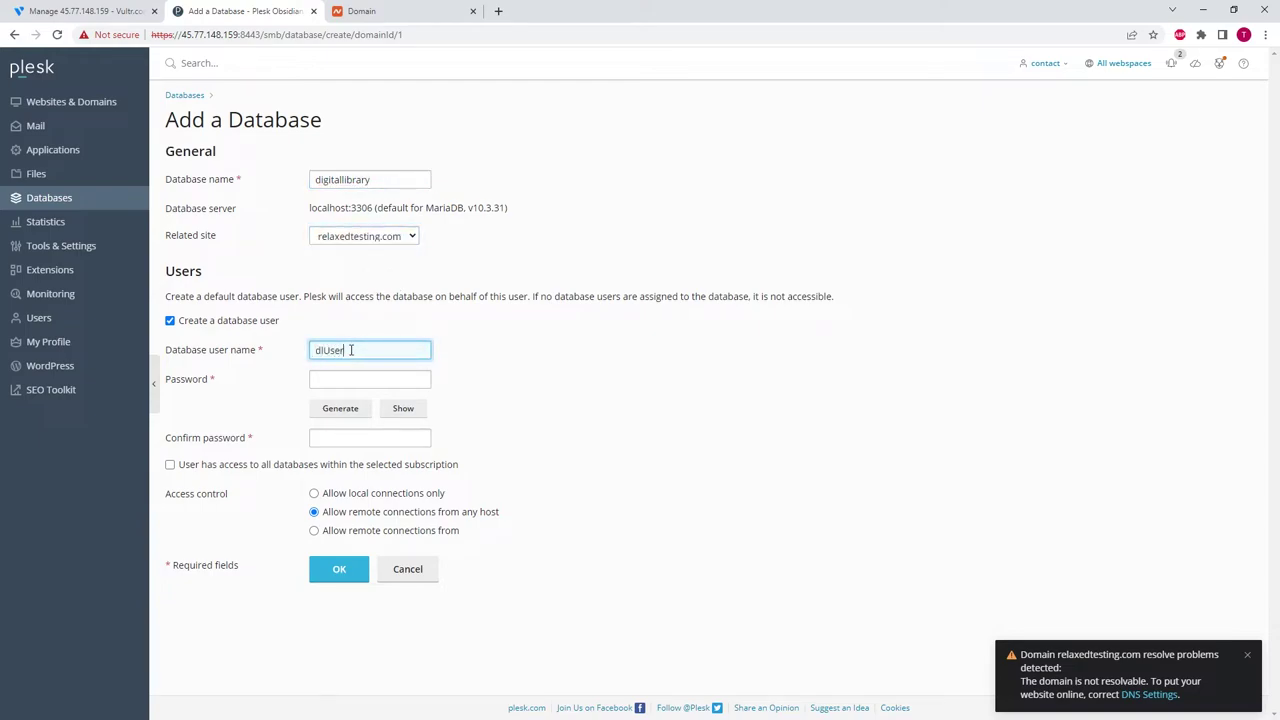
pyautogui.click(349, 385)
pyautogui.write('••')
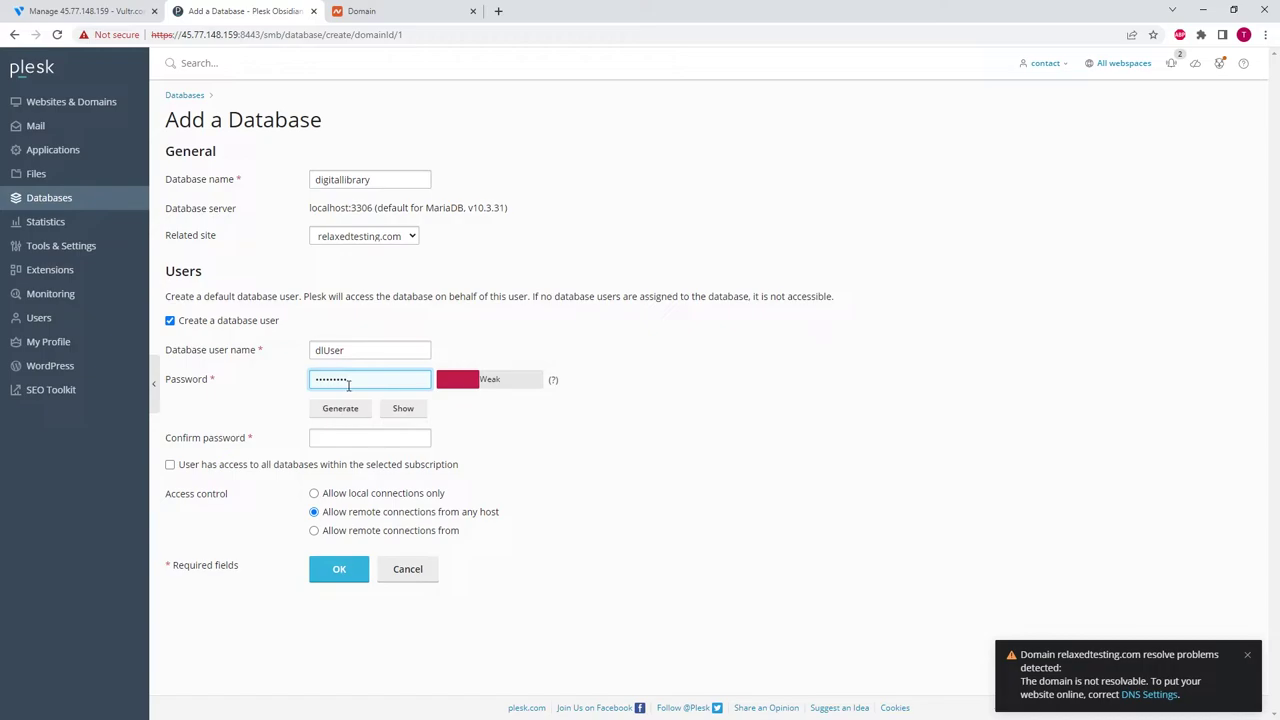
pyautogui.click(329, 440)
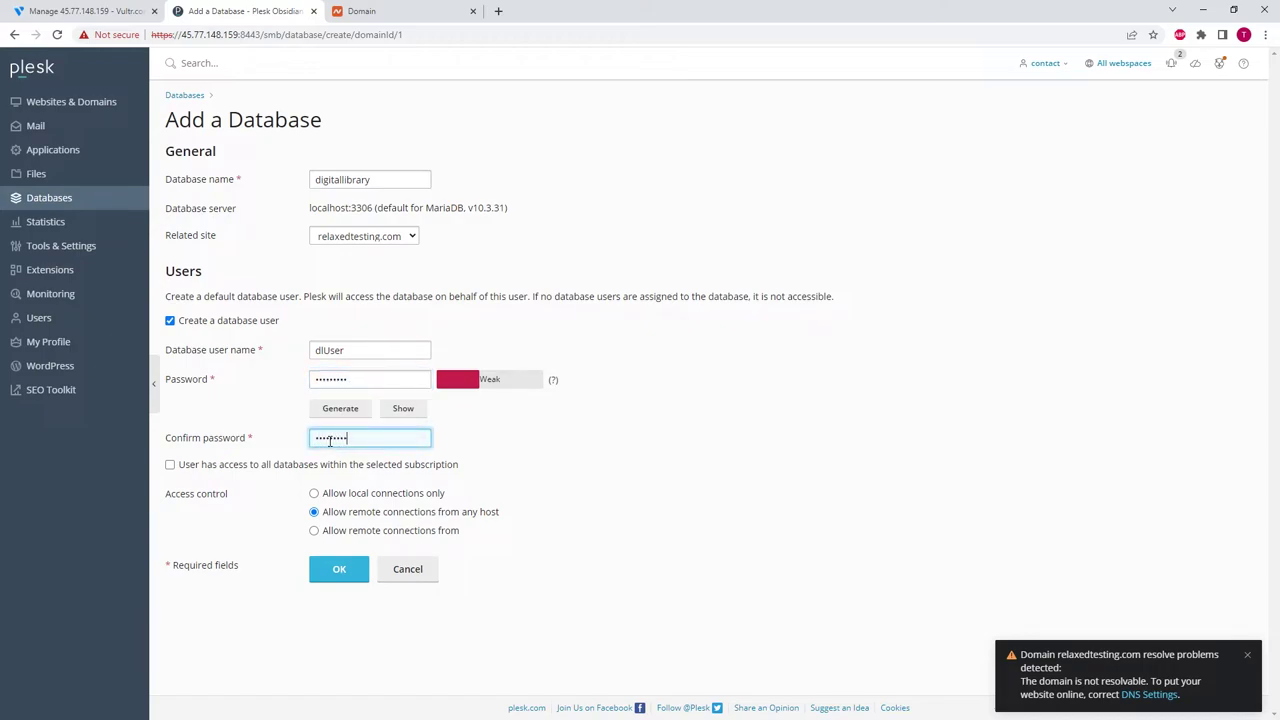
pyautogui.click(339, 569)
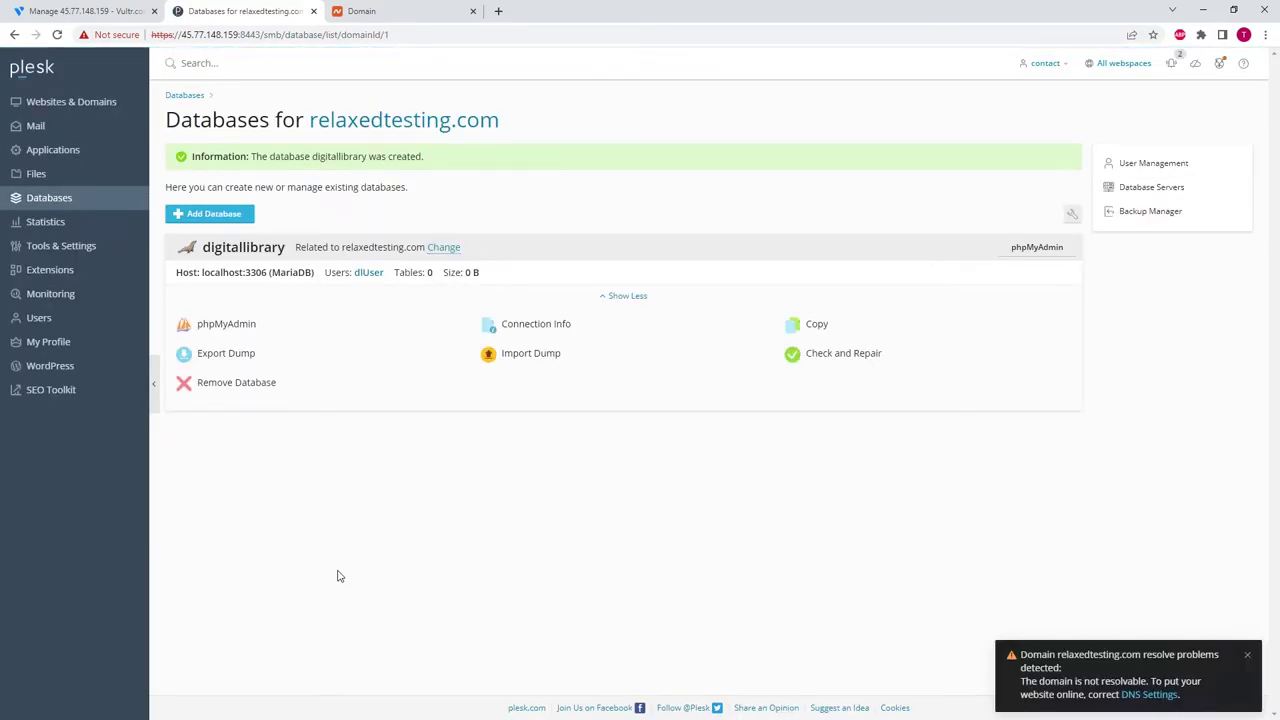
# - Import digitallibrary_books0.sql into digitallibrary without recreating the database
pyautogui.click(530, 357)
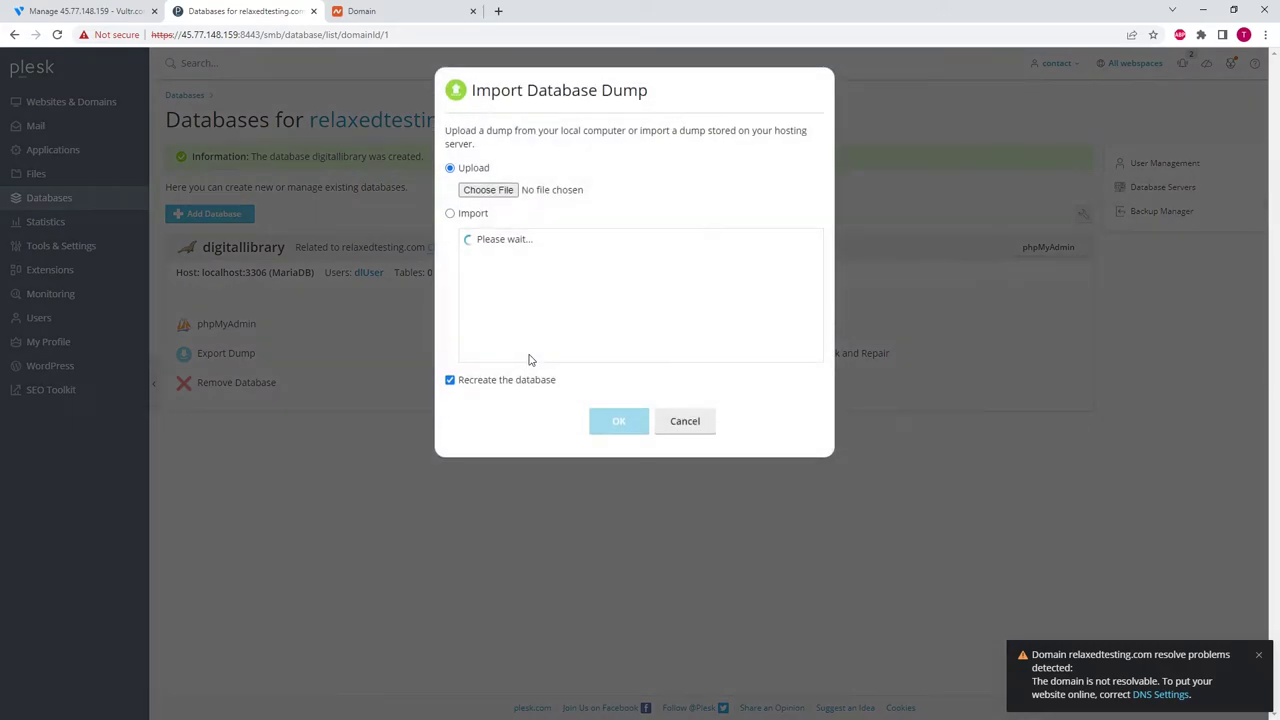
pyautogui.click(484, 192)
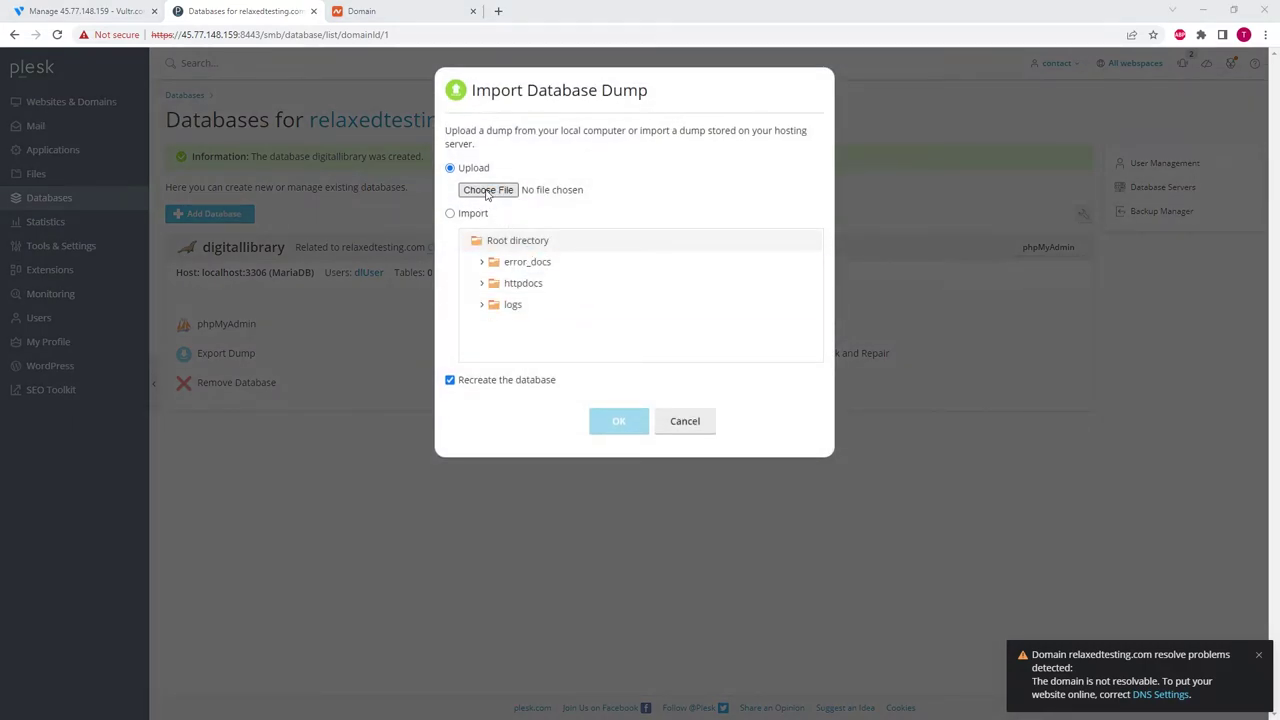
pyautogui.doubleClick(201, 143)
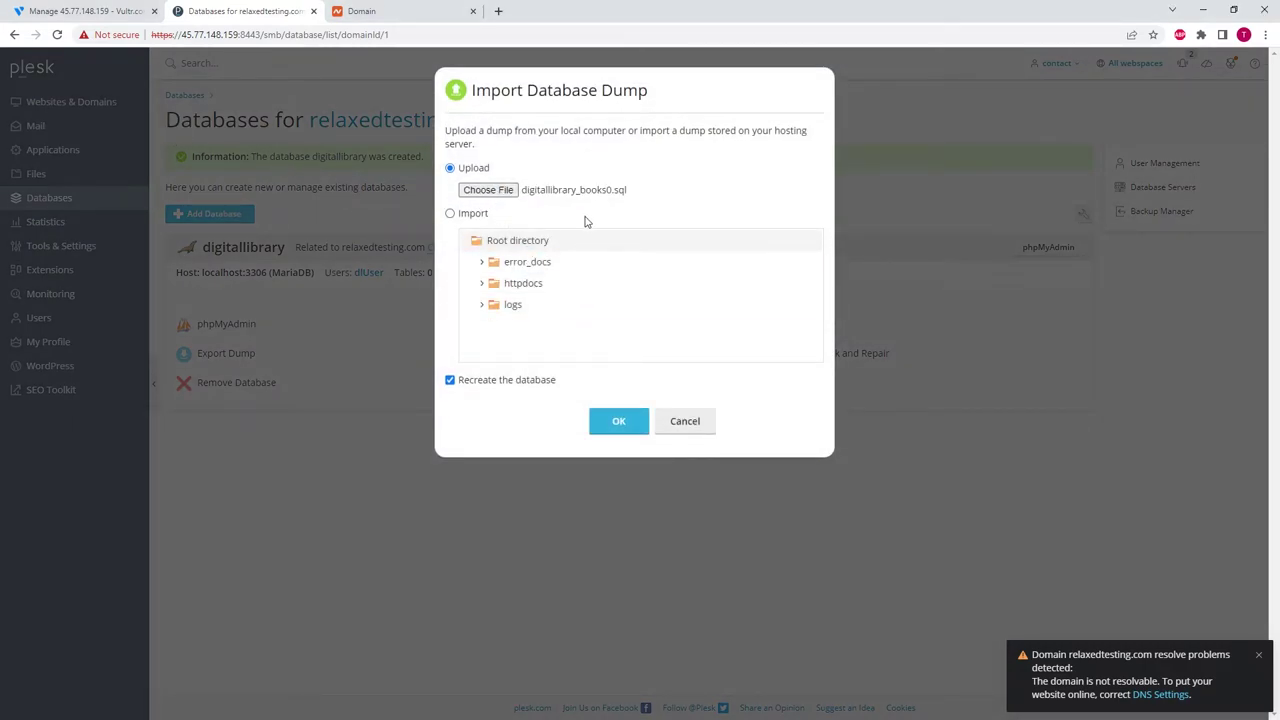
pyautogui.click(537, 387)
pyautogui.click(619, 422)
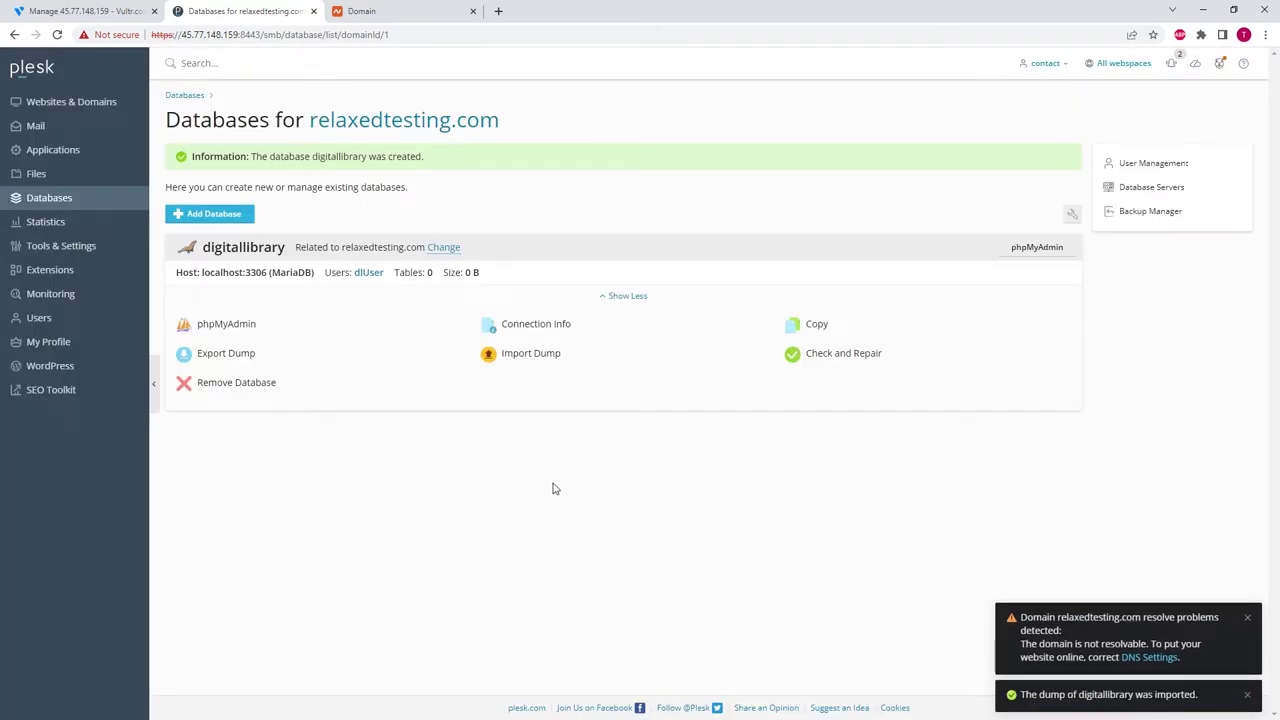
# - Check the Books table in phpMyAdmin, then close it and return to Websites & Domains
pyautogui.click(224, 326)
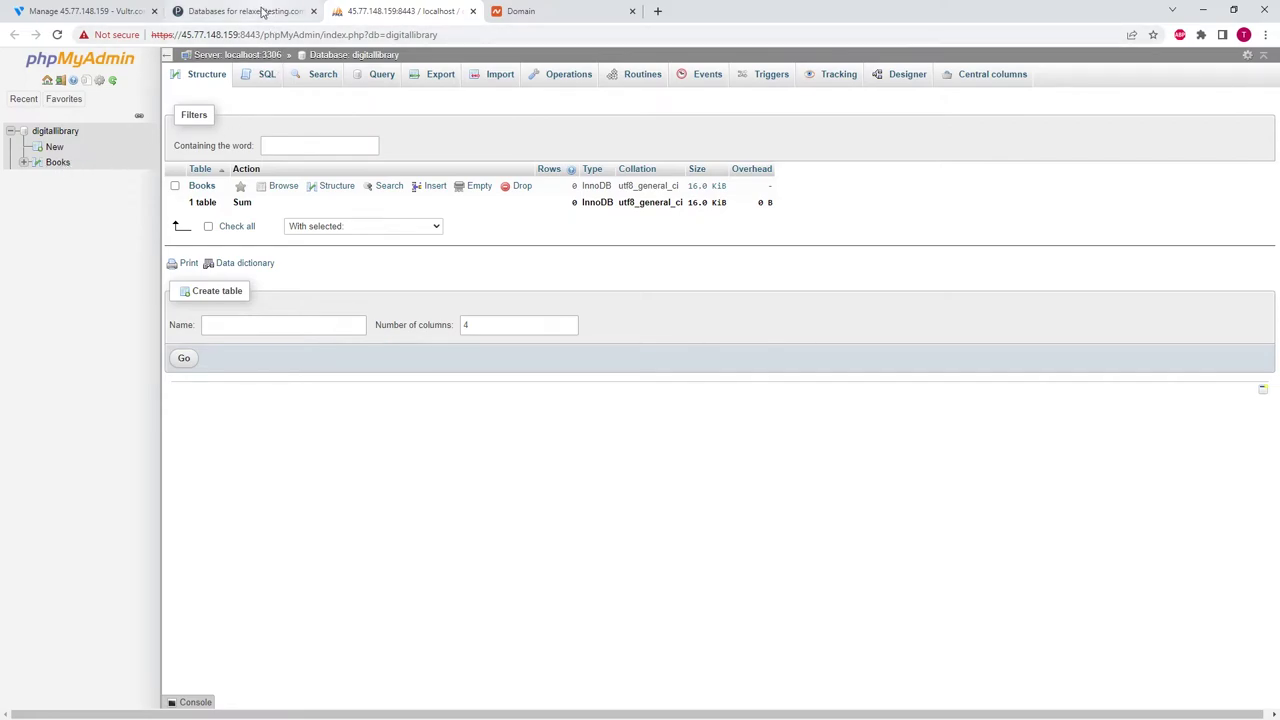
pyautogui.click(263, 12)
pyautogui.middleClick(380, 12)
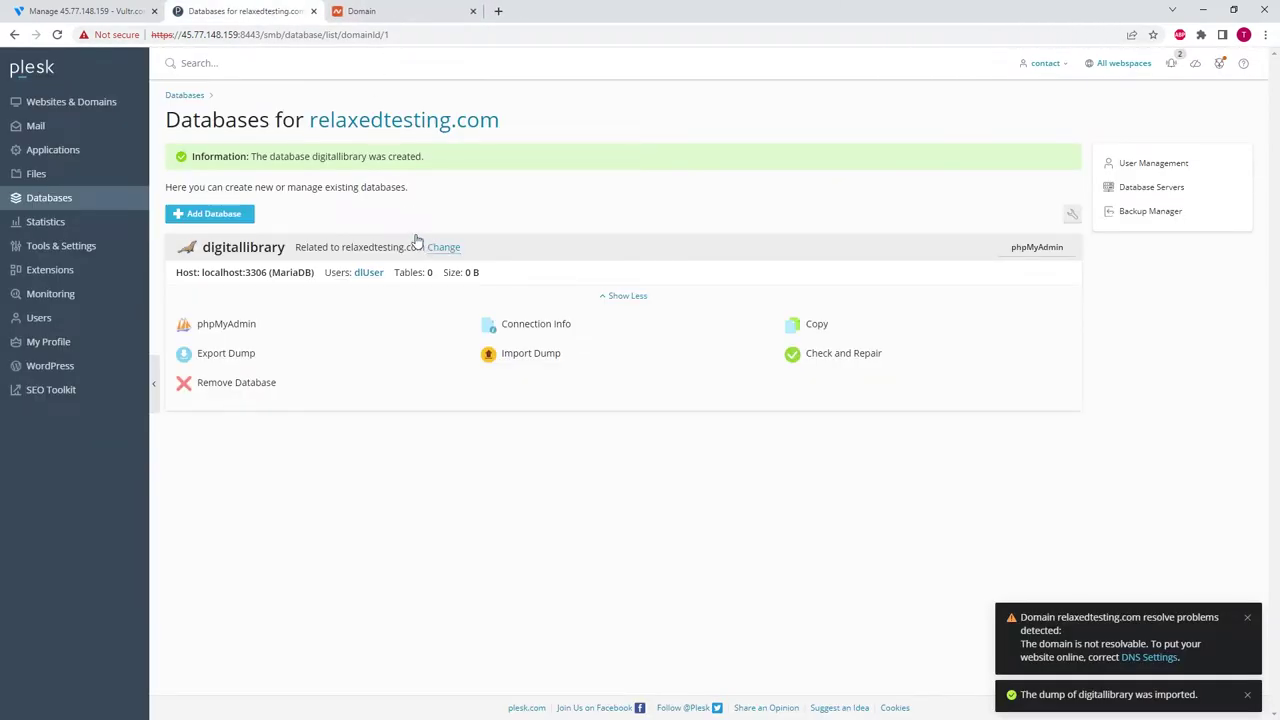
pyautogui.click(73, 104)
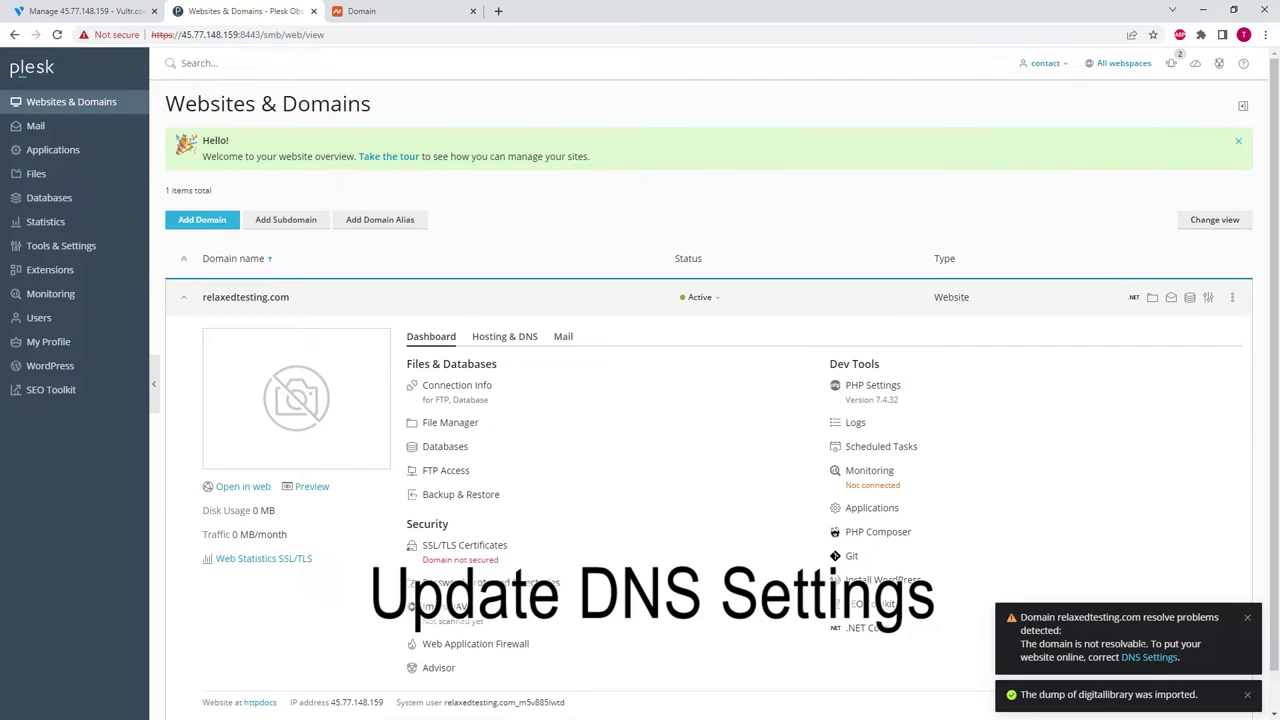
# - Show relaxedtesting.com's registrar DNS instructions and copy the ns1.relaxedtesting.com glue record name
pyautogui.click(505, 340)
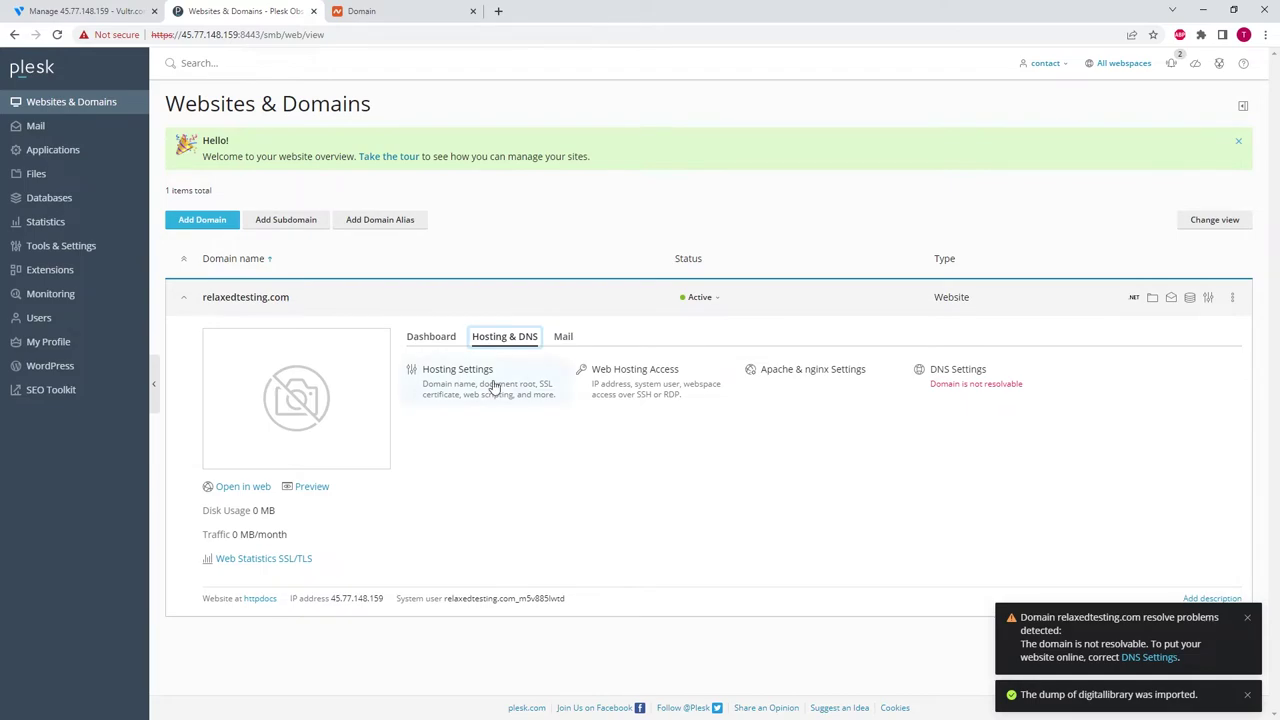
pyautogui.click(952, 384)
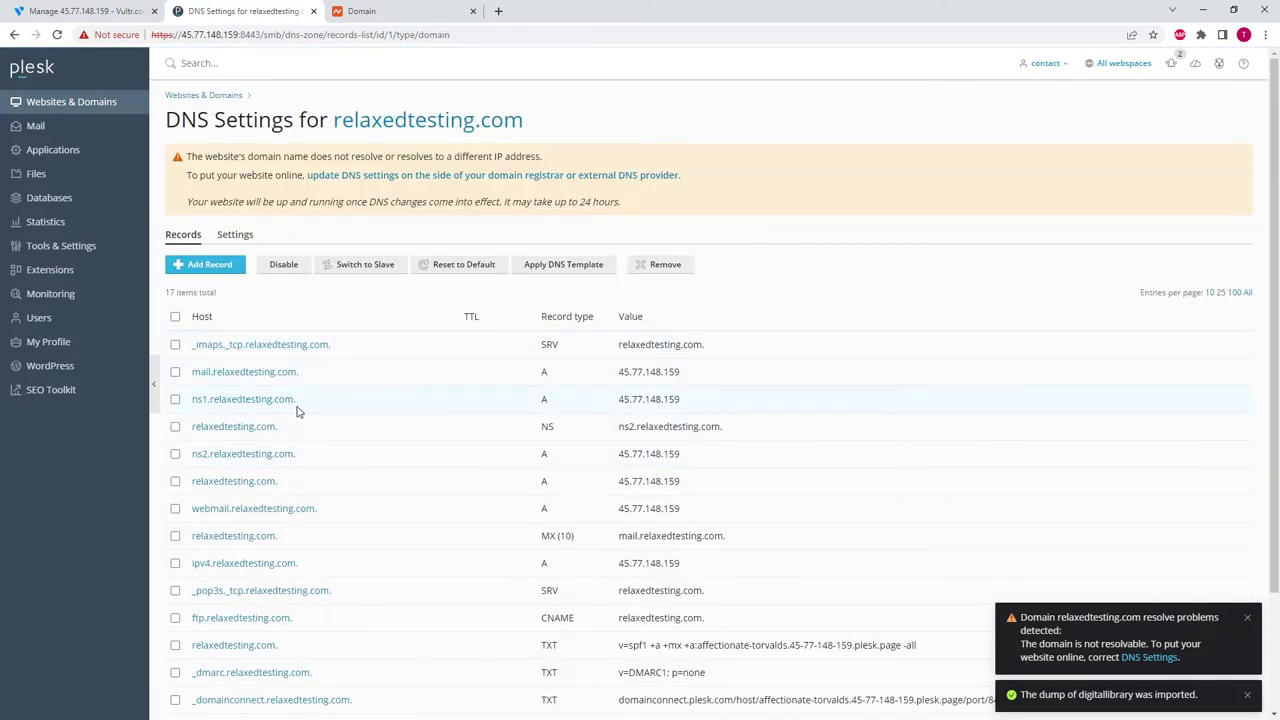
pyautogui.click(482, 178)
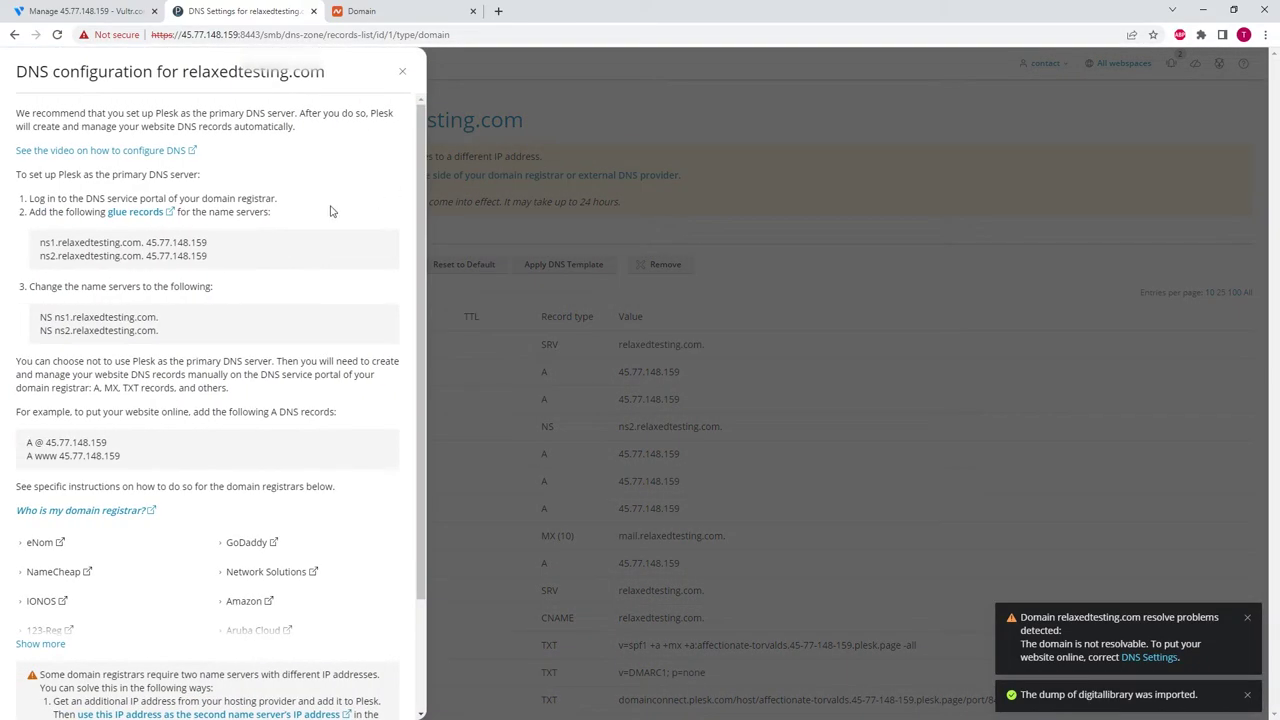
pyautogui.moveTo(40, 250); pyautogui.dragTo(146, 250)
pyautogui.hotkey('ctrl', 'c')
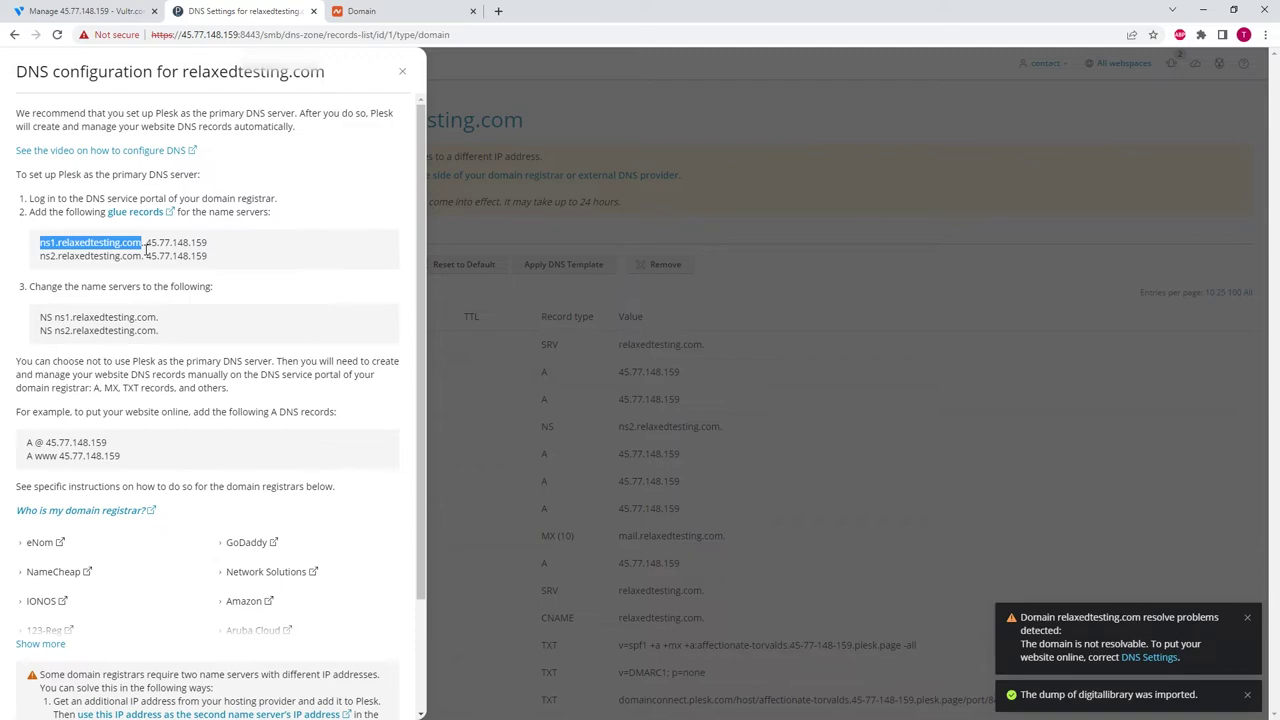
pyautogui.click(403, 11)
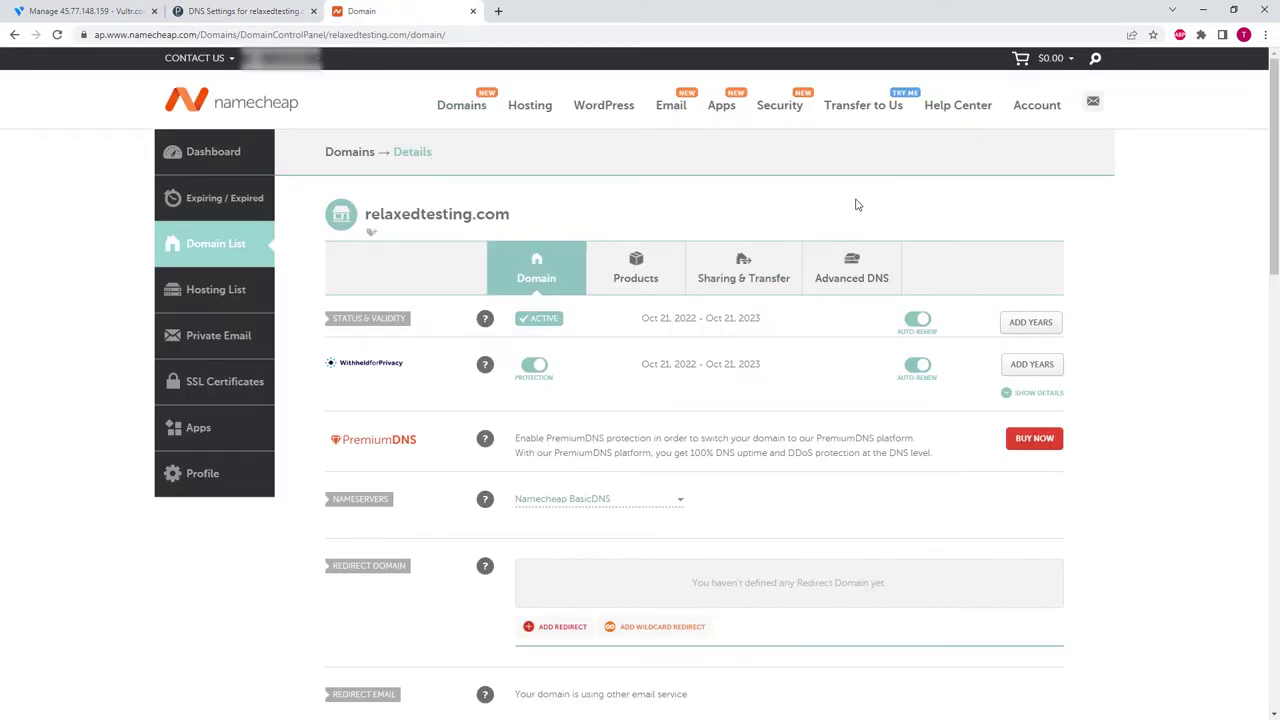
# - In Advanced DNS, add a personal nameserver named ns1.relaxedtesting.com
pyautogui.click(852, 270)
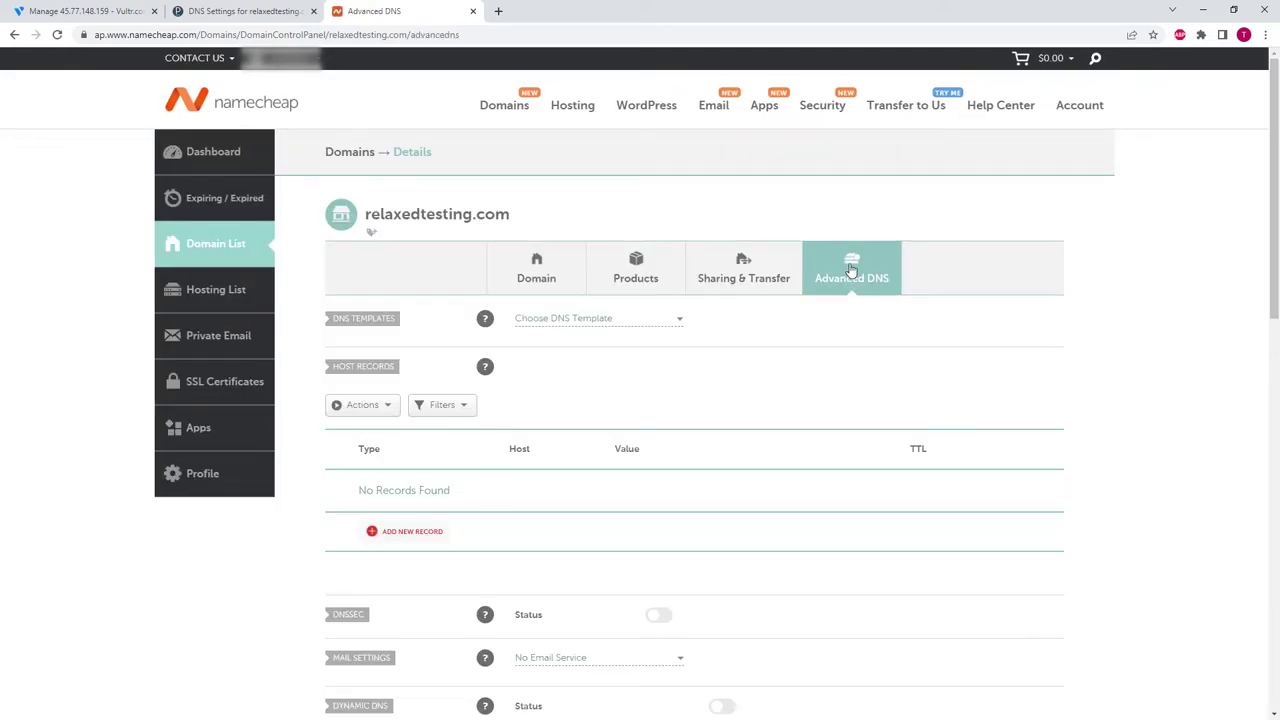
pyautogui.scroll(-5, 727, 362)
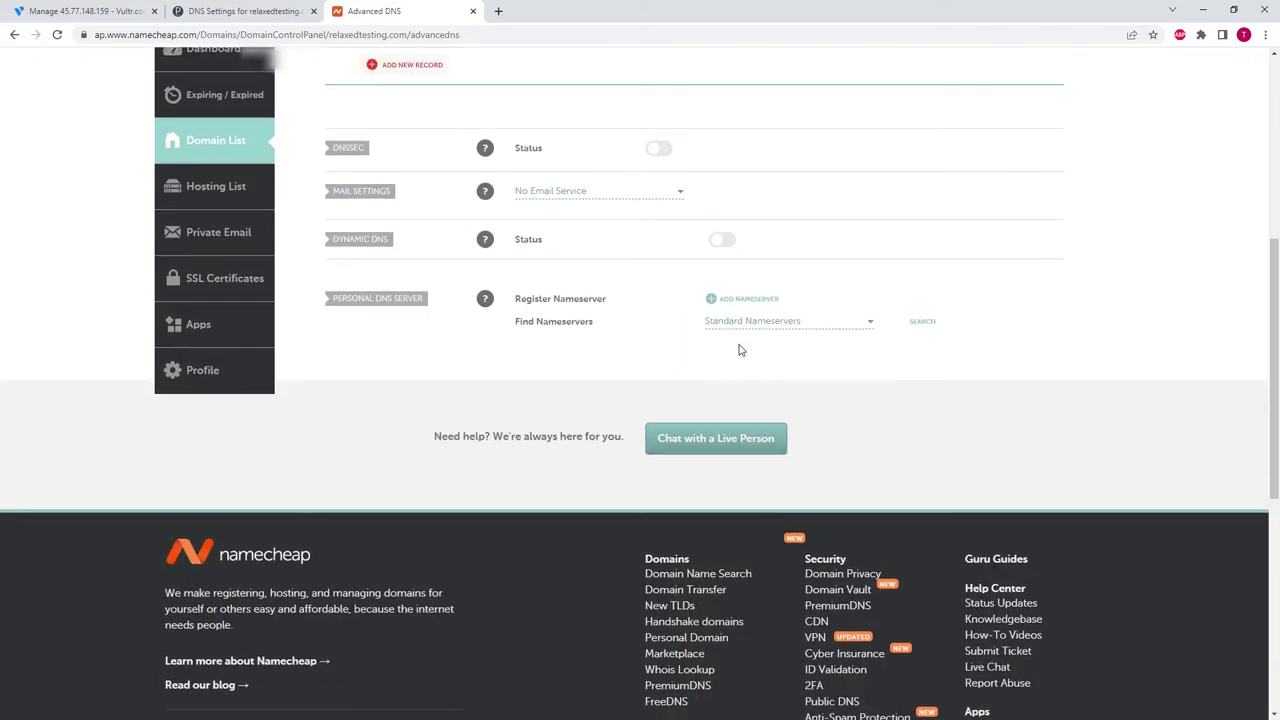
pyautogui.click(746, 299)
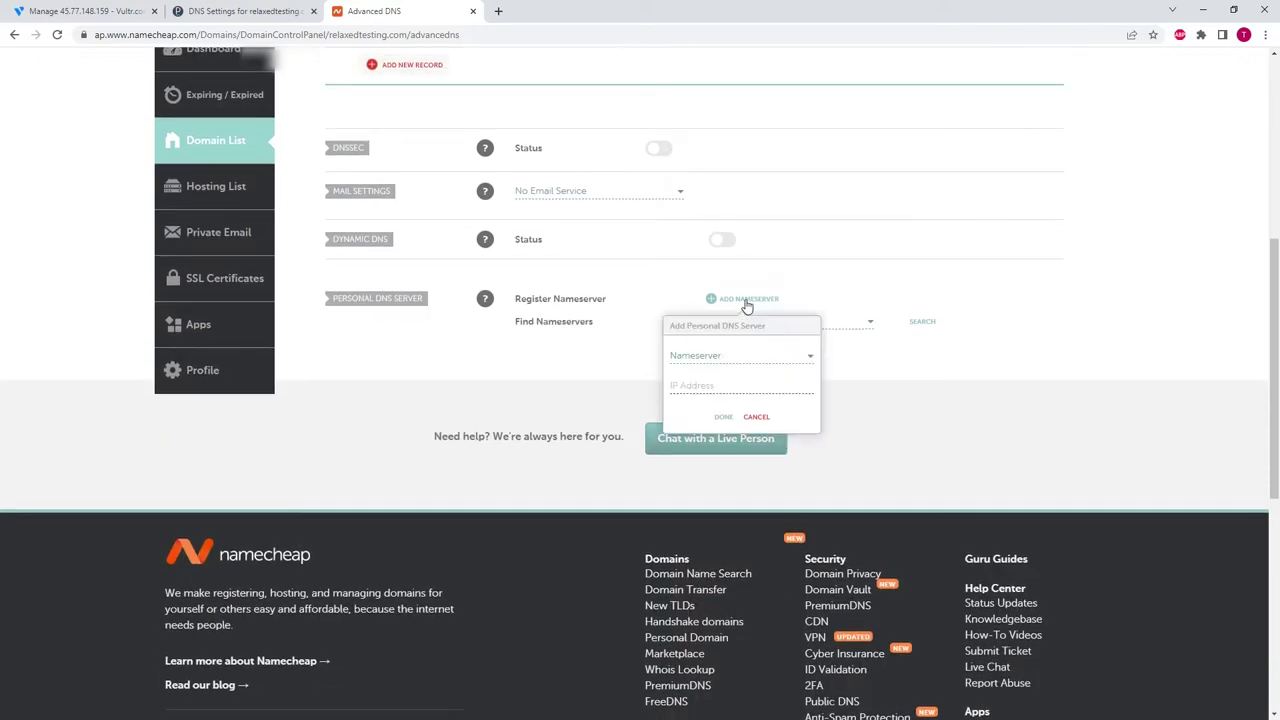
pyautogui.click(707, 356)
pyautogui.hotkey('ctrl', 'v')
pyautogui.press('Return')
# - Give ns1 the IP 45.77.148.159, save it, and copy the ns2 record name
pyautogui.click(245, 11)
pyautogui.moveTo(146, 243); pyautogui.dragTo(211, 245)
pyautogui.hotkey('ctrl', 'c')
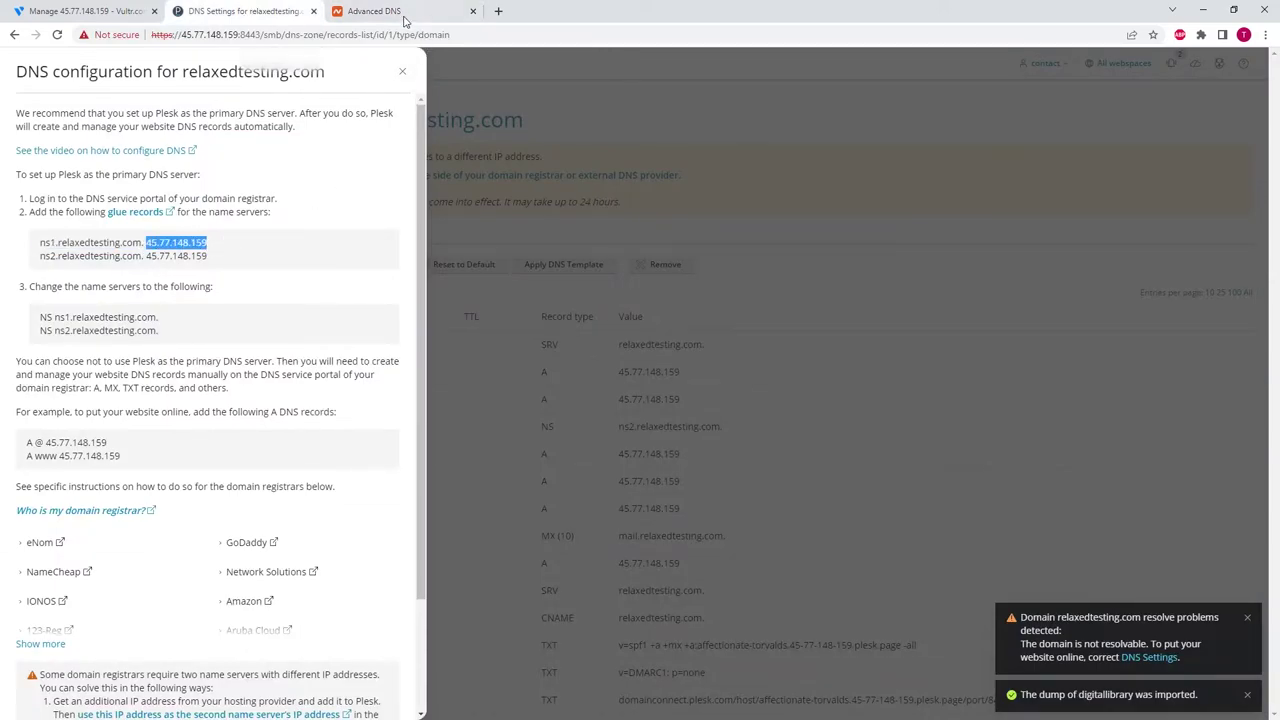
pyautogui.click(400, 12)
pyautogui.click(727, 393)
pyautogui.hotkey('ctrl', 'v')
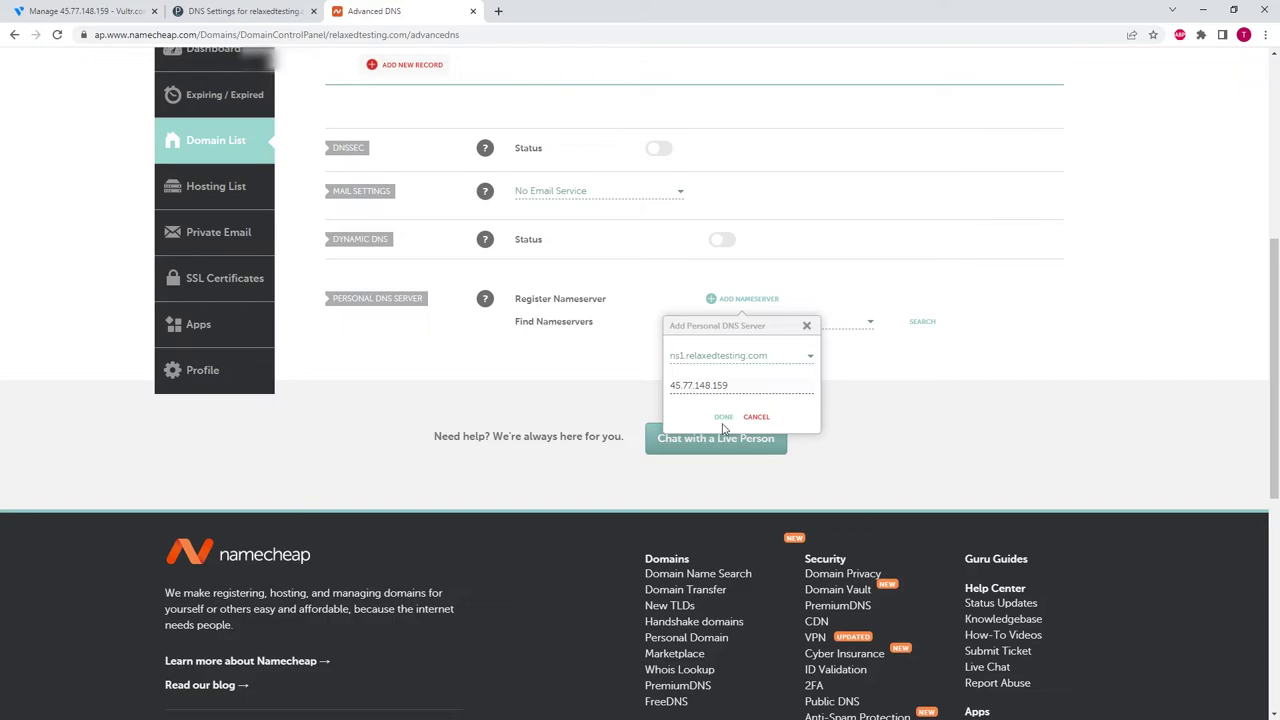
pyautogui.click(724, 417)
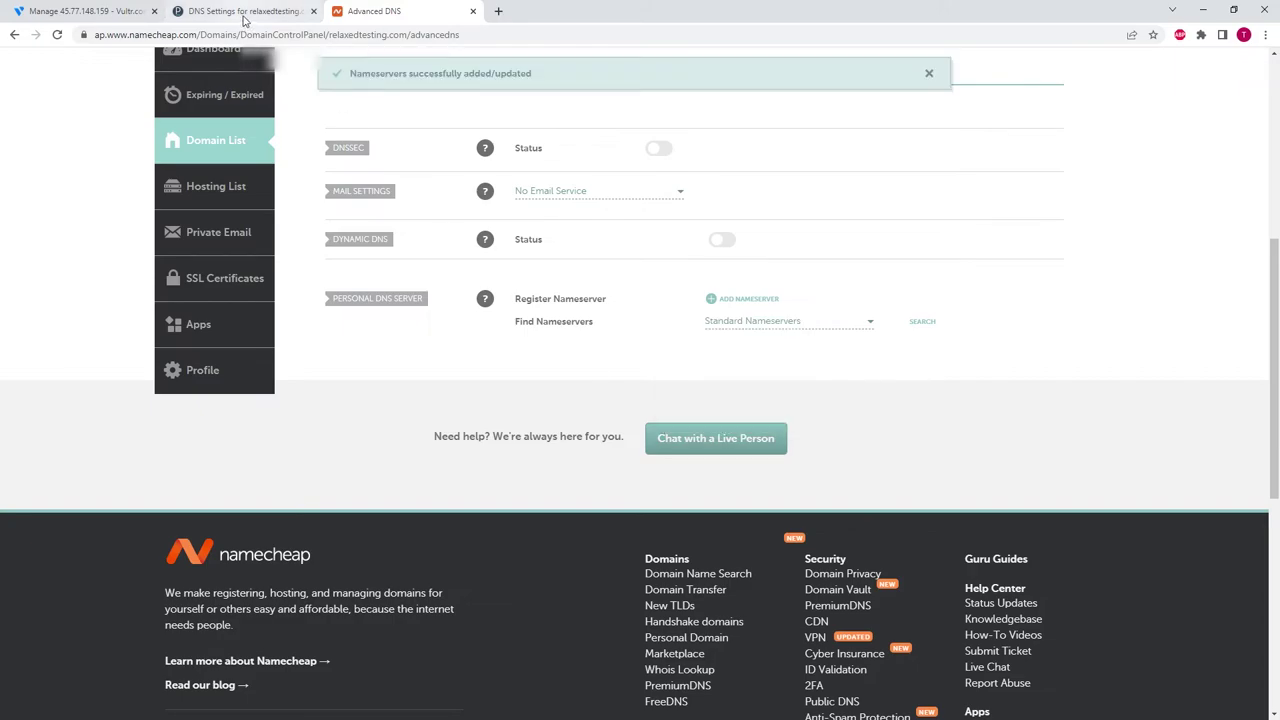
pyautogui.click(245, 11)
pyautogui.moveTo(42, 262); pyautogui.dragTo(146, 260)
pyautogui.hotkey('ctrl', 'c')
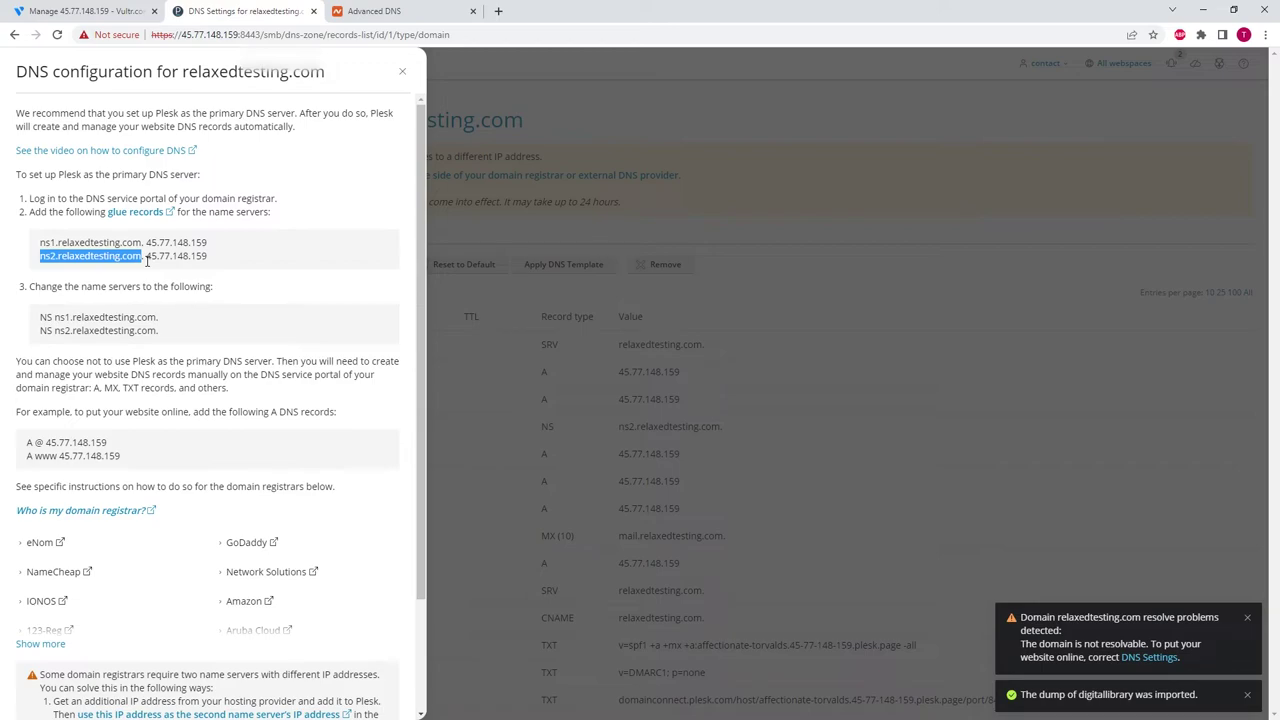
# - Add another personal nameserver named ns2.relaxedtesting.com
pyautogui.click(374, 11)
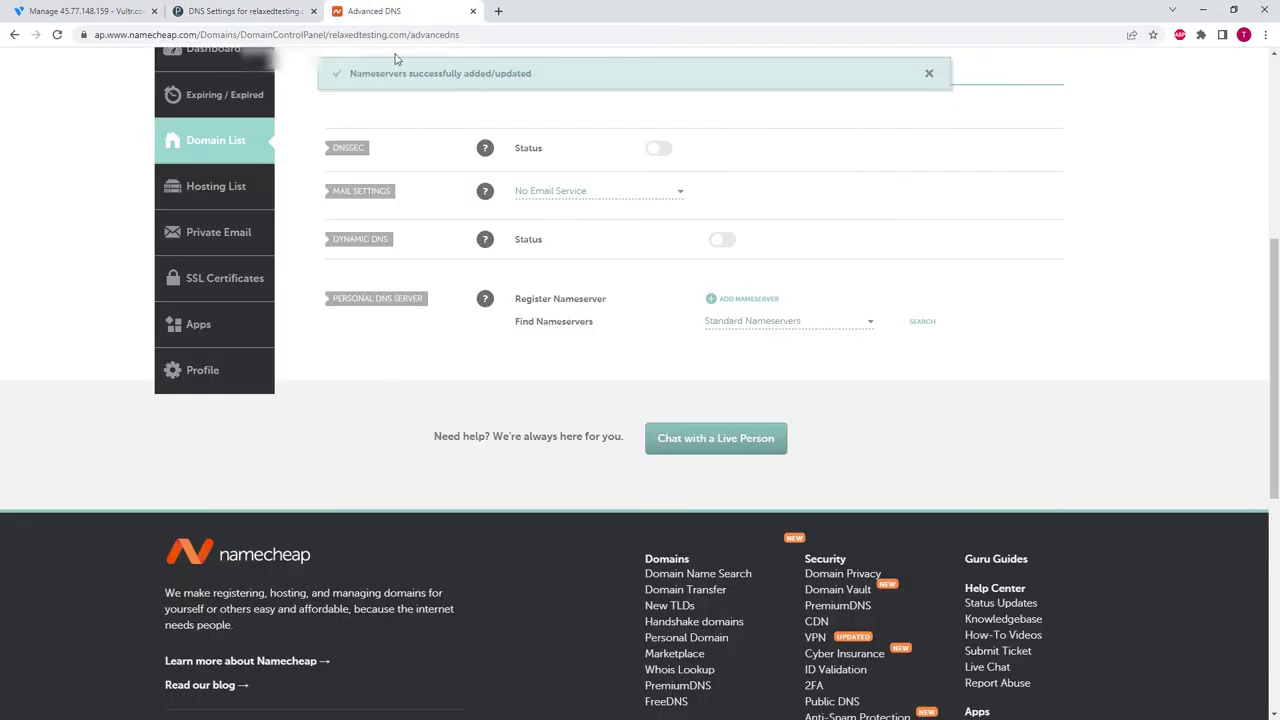
pyautogui.click(758, 299)
pyautogui.click(722, 360)
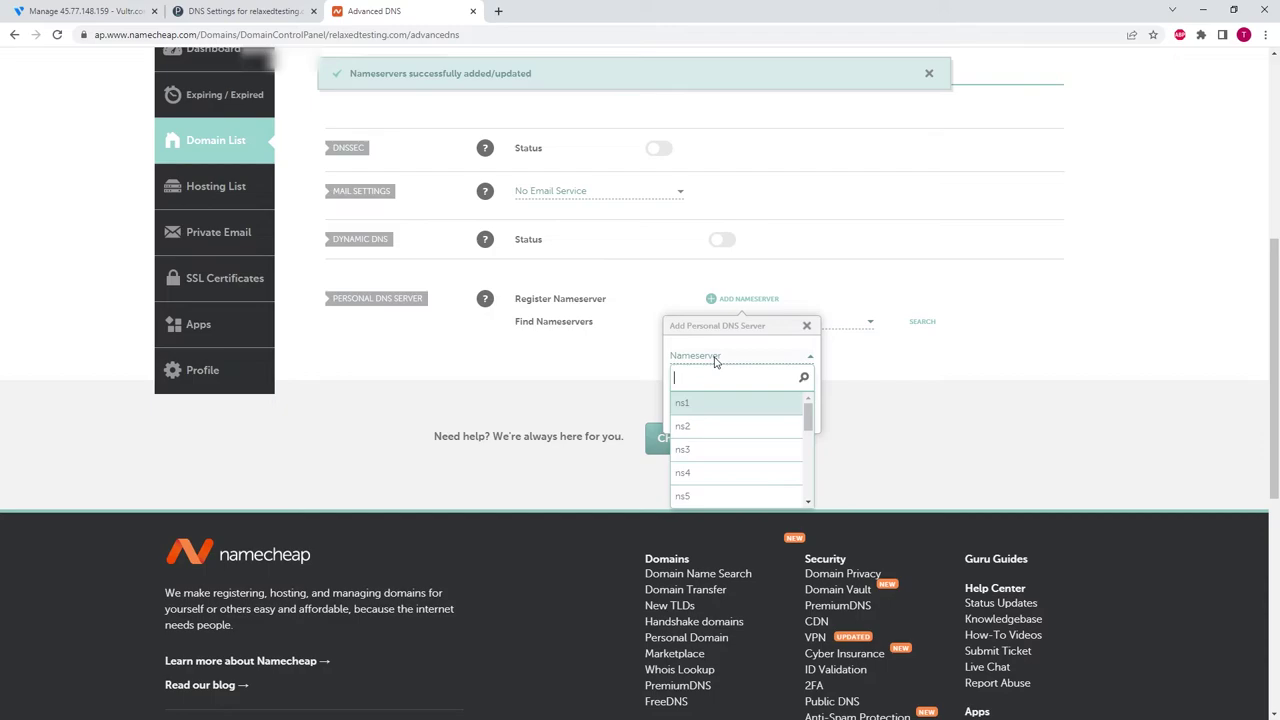
pyautogui.hotkey('ctrl', 'v')
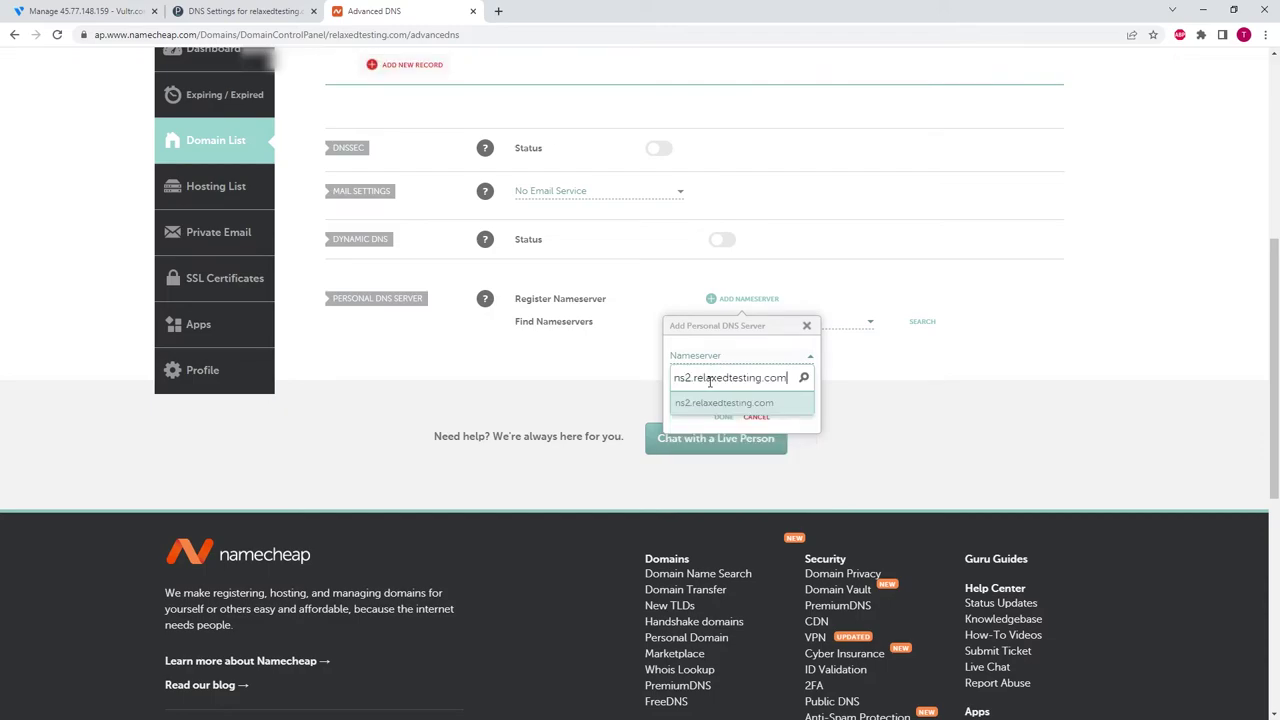
pyautogui.press('Return')
# - Give ns2 the IP 45.77.148.159, save it, and list both personal nameservers
pyautogui.click(250, 10)
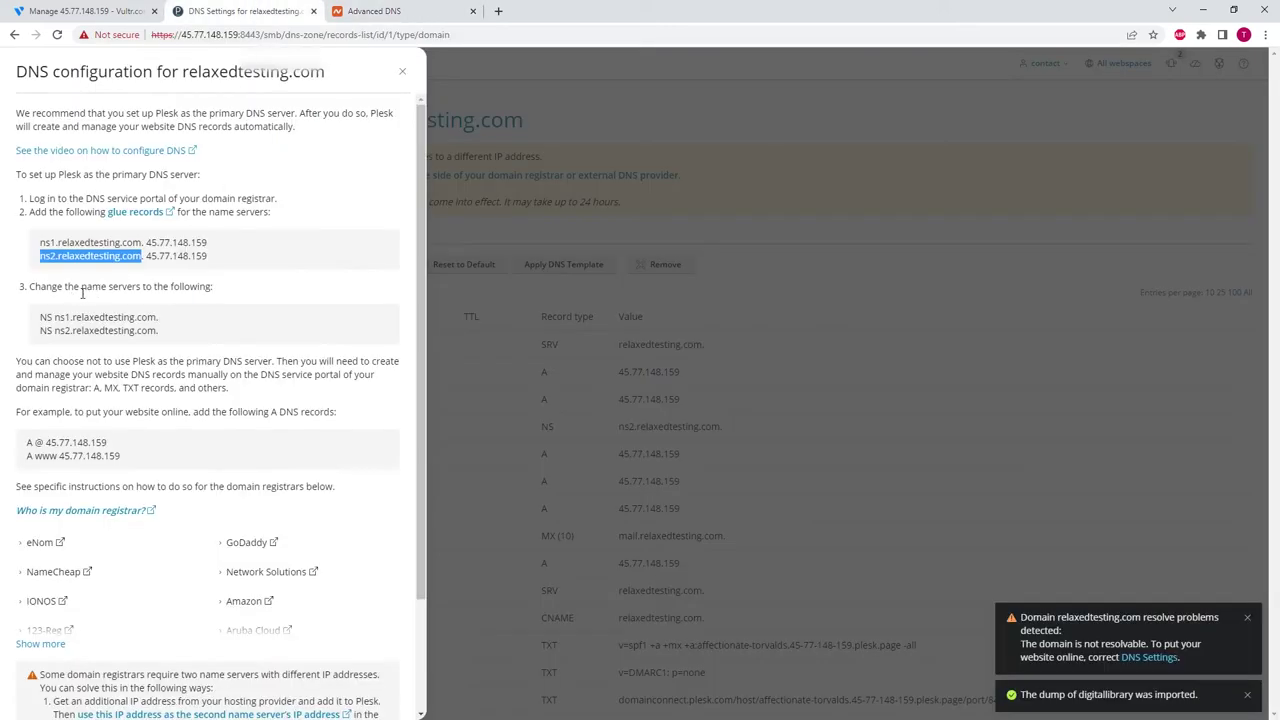
pyautogui.moveTo(146, 256); pyautogui.dragTo(210, 258)
pyautogui.hotkey('ctrl', 'c')
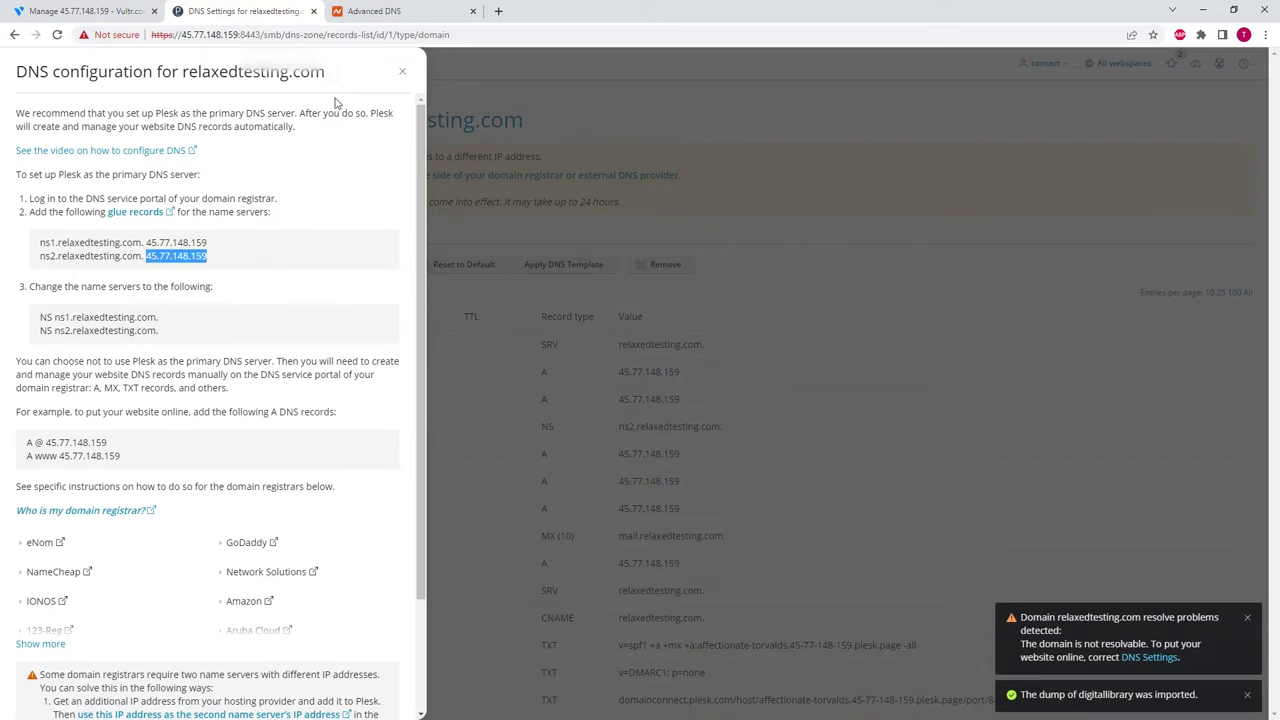
pyautogui.click(377, 10)
pyautogui.hotkey('ctrl', 'v')
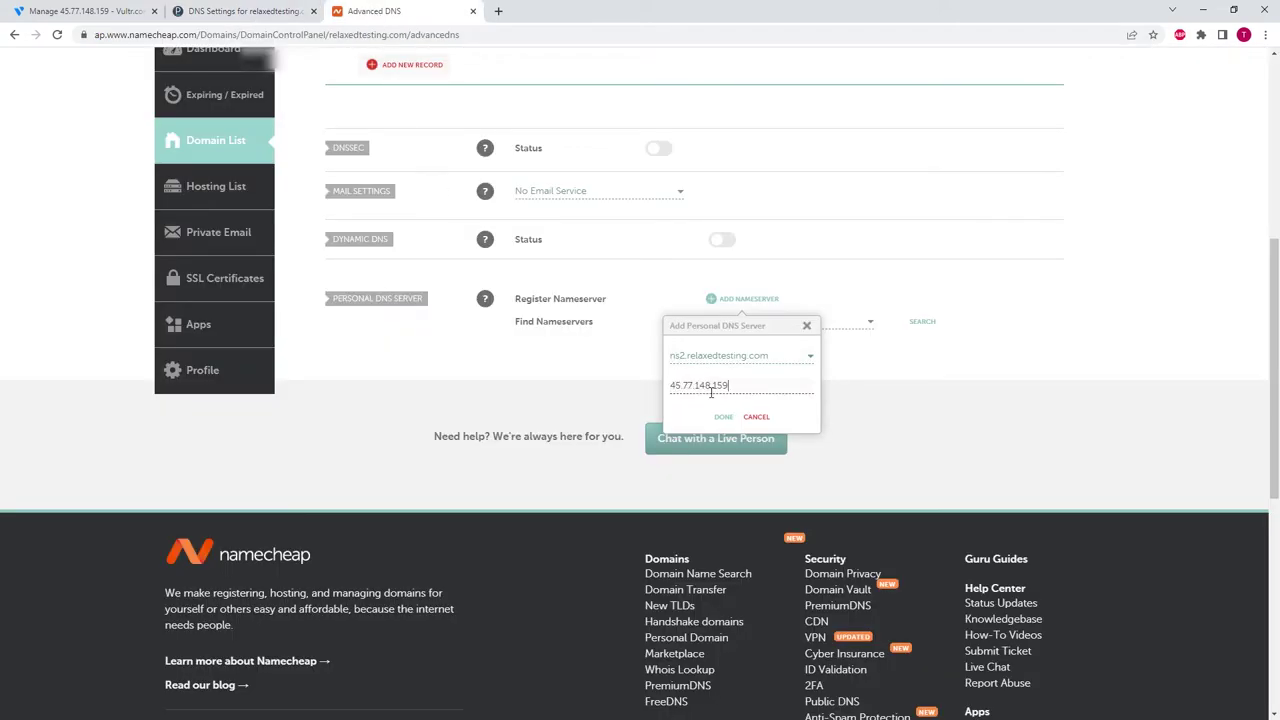
pyautogui.click(723, 417)
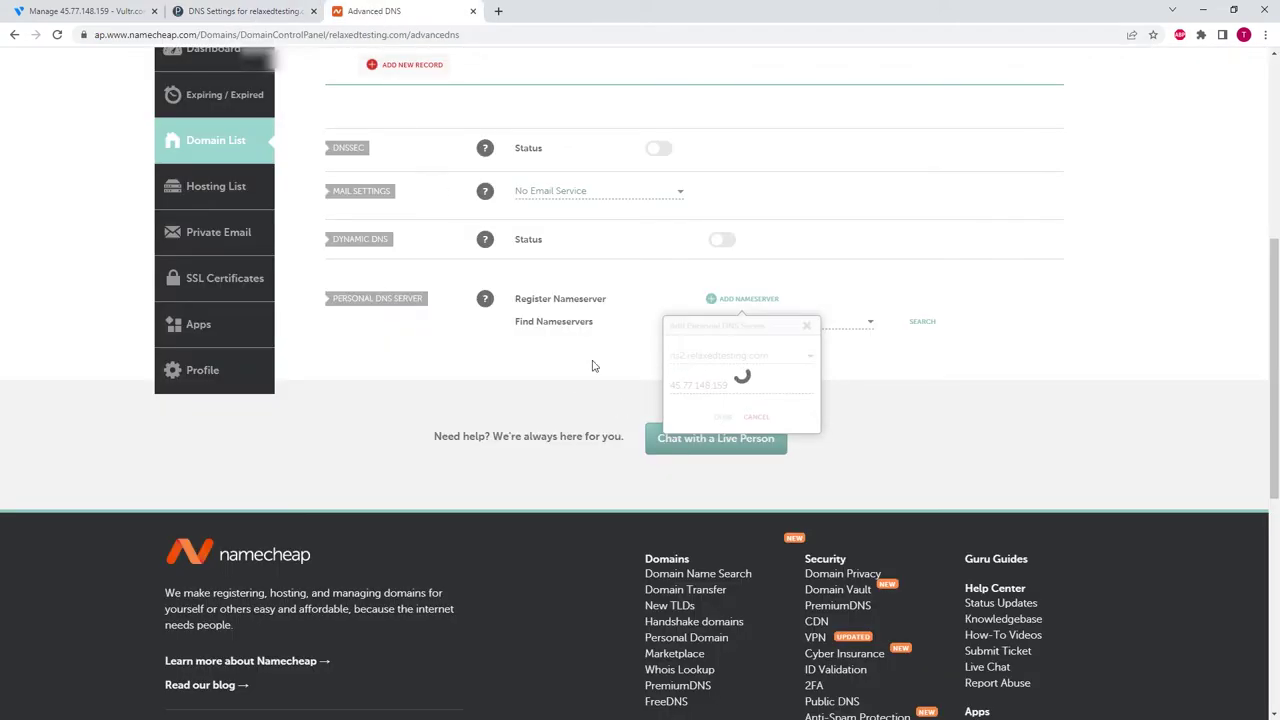
pyautogui.click(928, 327)
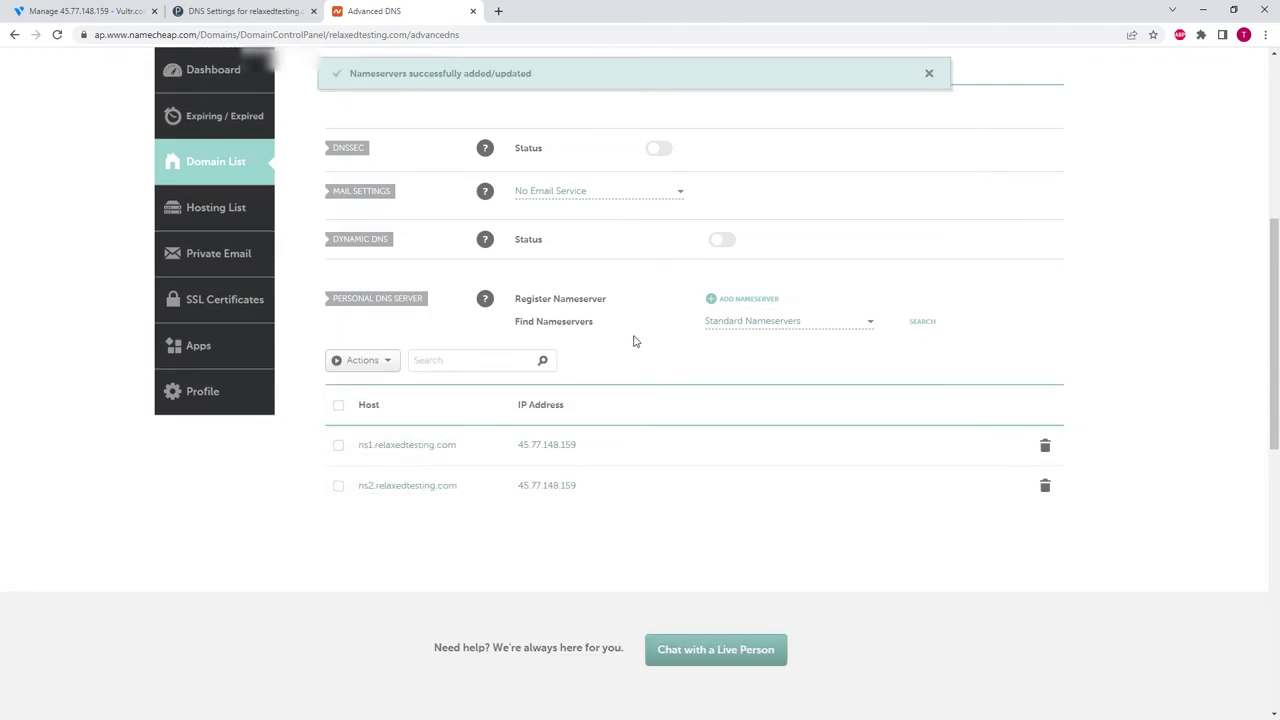
pyautogui.scroll(5, 690, 340)
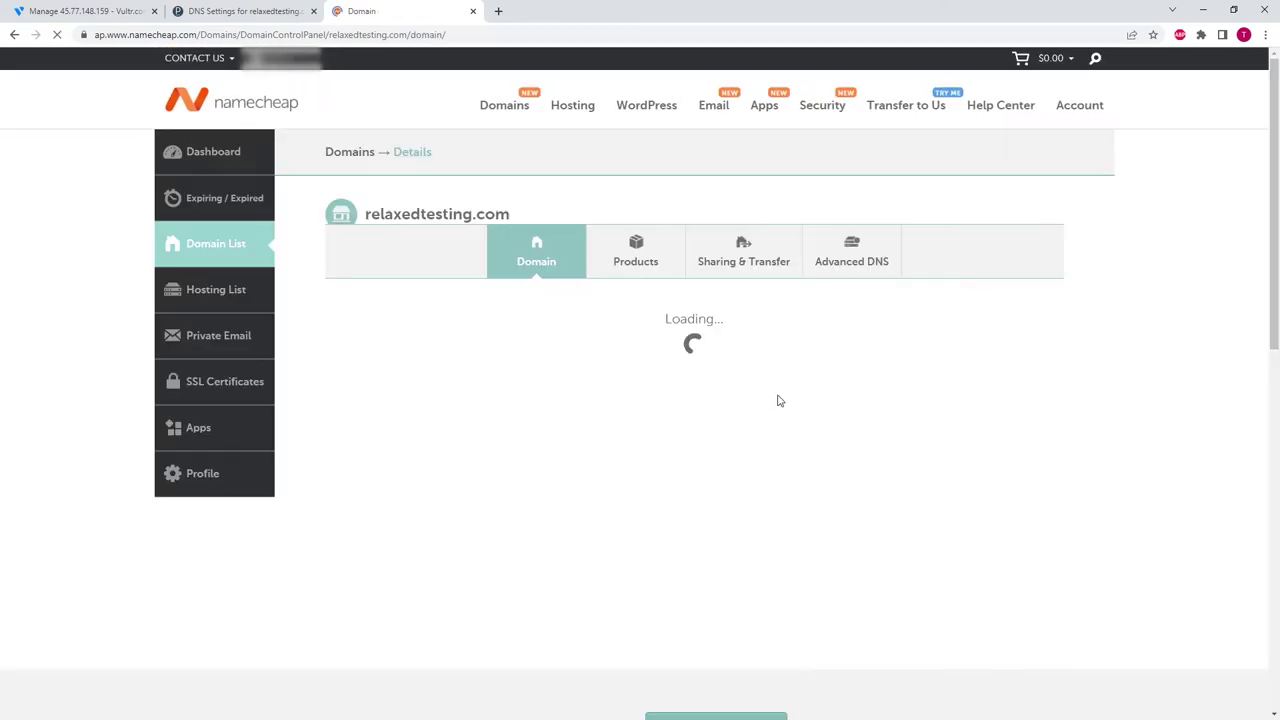
# - Switch the domain to Custom DNS and enter ns1.relaxedtesting.com as the first nameserver
pyautogui.scroll(-1, 762, 373)
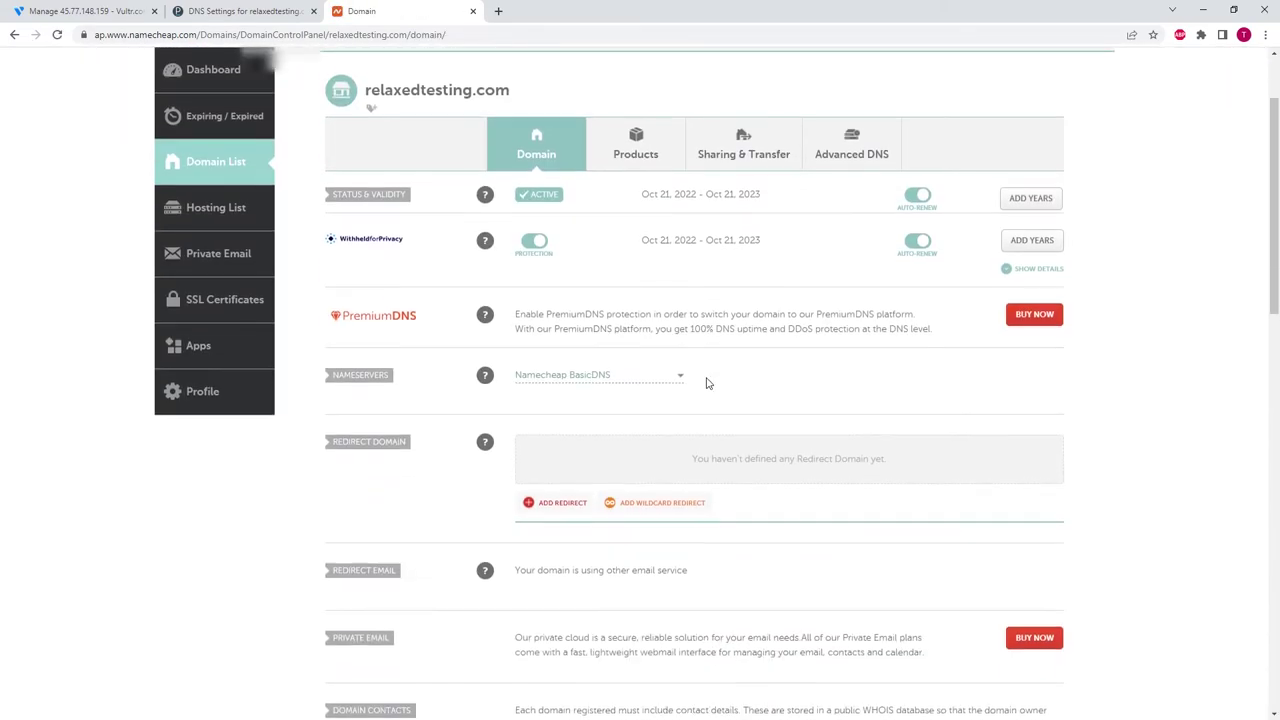
pyautogui.click(607, 367)
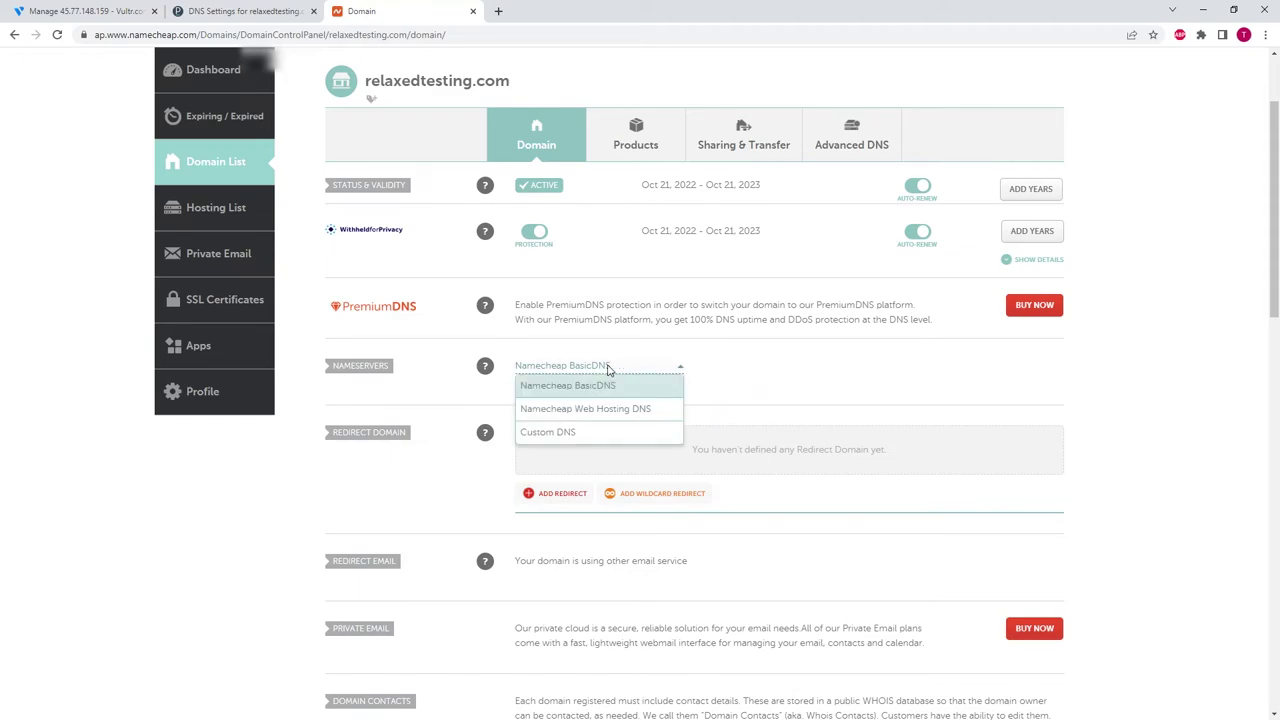
pyautogui.click(571, 436)
pyautogui.click(240, 11)
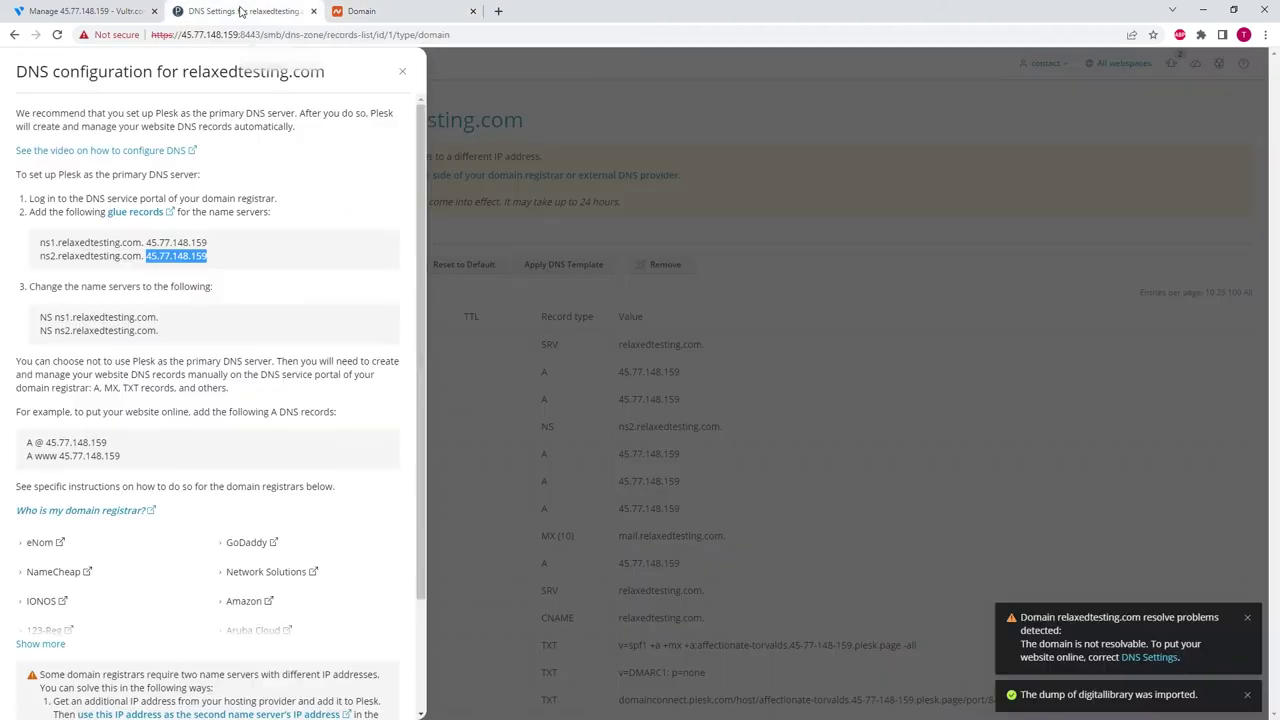
pyautogui.moveTo(40, 243); pyautogui.dragTo(142, 244)
pyautogui.hotkey('ctrl', 'c')
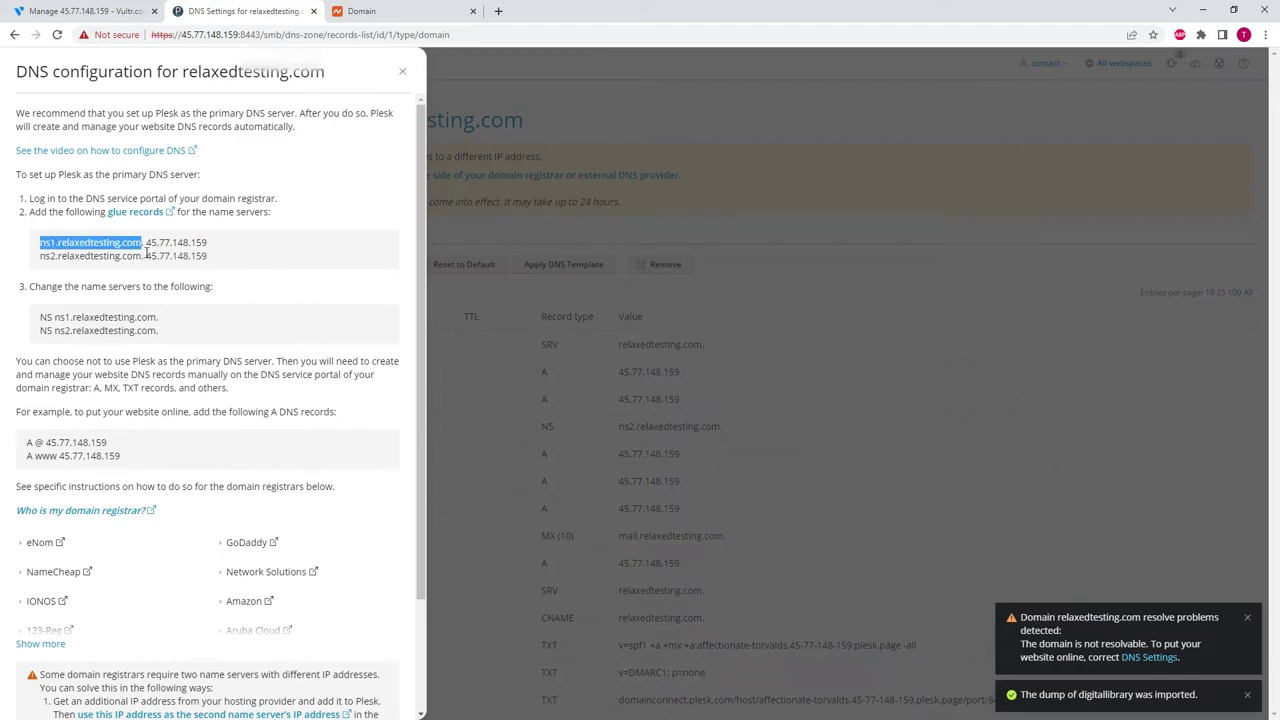
pyautogui.click(365, 11)
pyautogui.hotkey('ctrl', 'v')
# - Enter ns2.relaxedtesting.com as the second nameserver and save the custom nameservers
pyautogui.click(243, 13)
pyautogui.moveTo(41, 257); pyautogui.dragTo(145, 259)
pyautogui.hotkey('ctrl', 'c')
pyautogui.click(365, 11)
pyautogui.click(566, 418)
pyautogui.hotkey('ctrl', 'v')
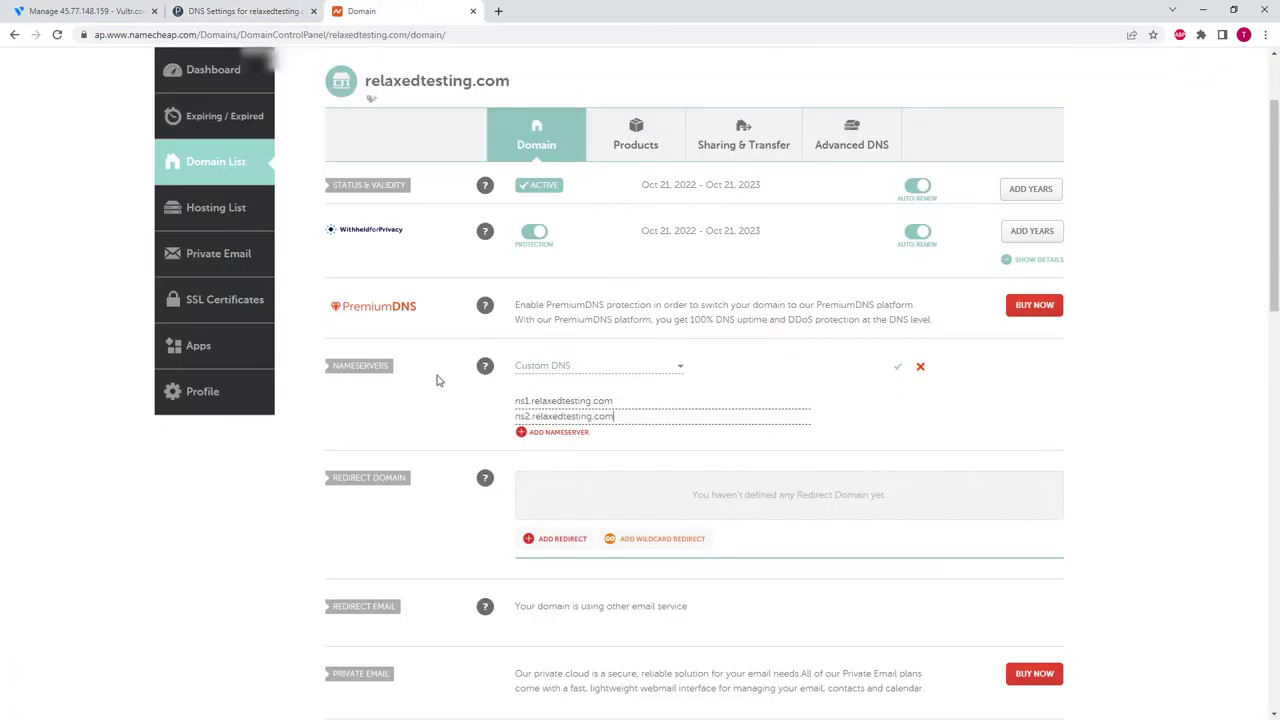
pyautogui.click(897, 367)
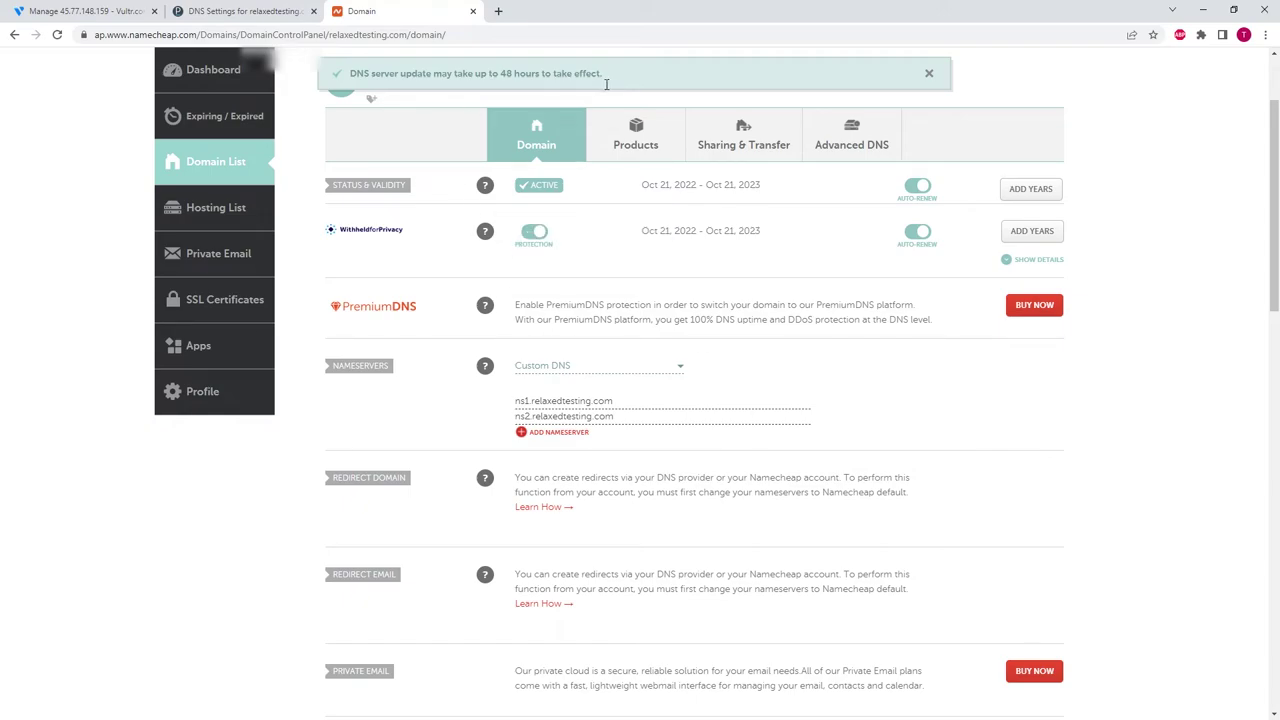
pyautogui.click(258, 11)
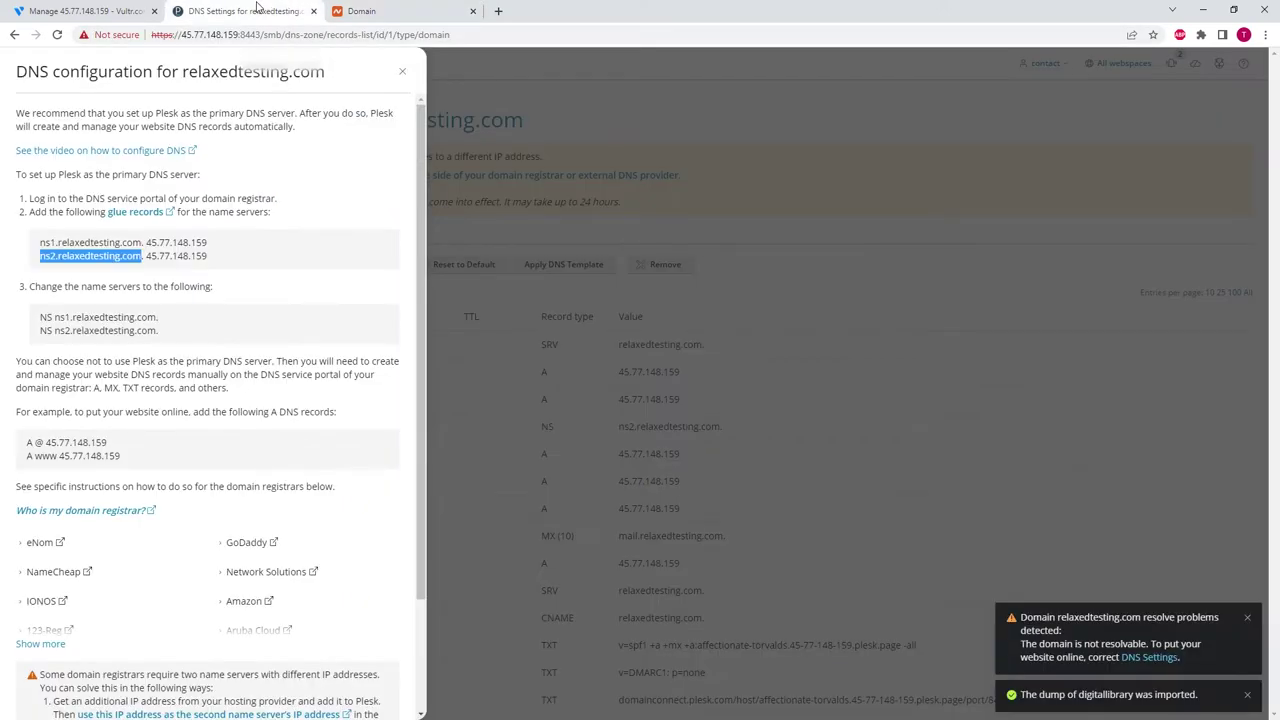
# - Close the DNS instructions and open SSL/TLS Certificates for relaxedtesting.com from Websites & Domains
pyautogui.click(402, 72)
pyautogui.click(68, 104)
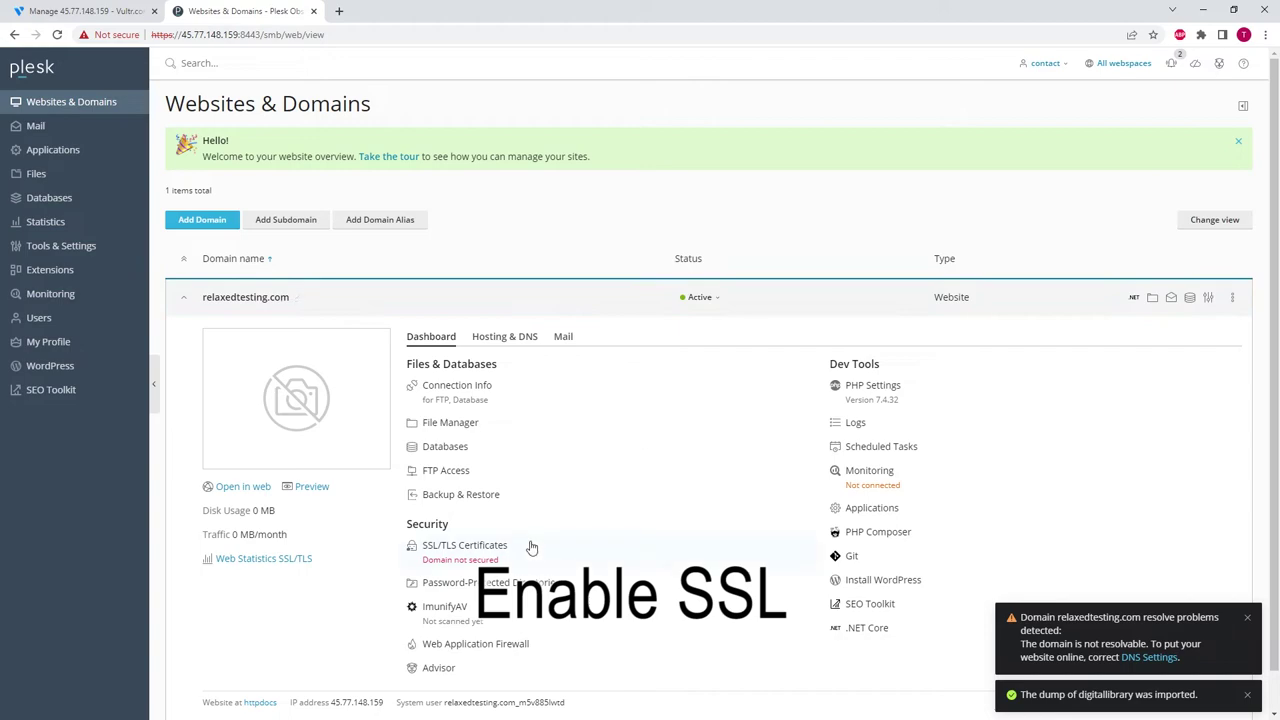
pyautogui.click(462, 551)
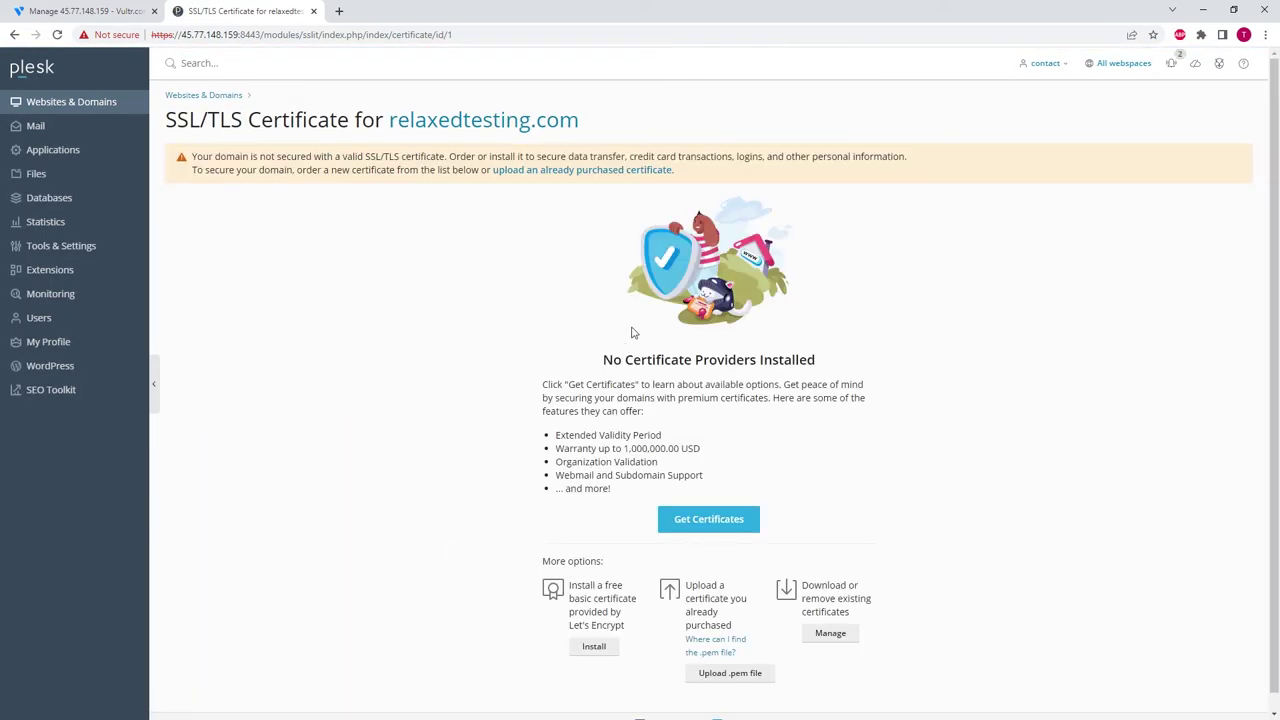
# - Issue a free Let's Encrypt certificate for relaxedtesting.com including the wildcard and mail domains
pyautogui.click(594, 647)
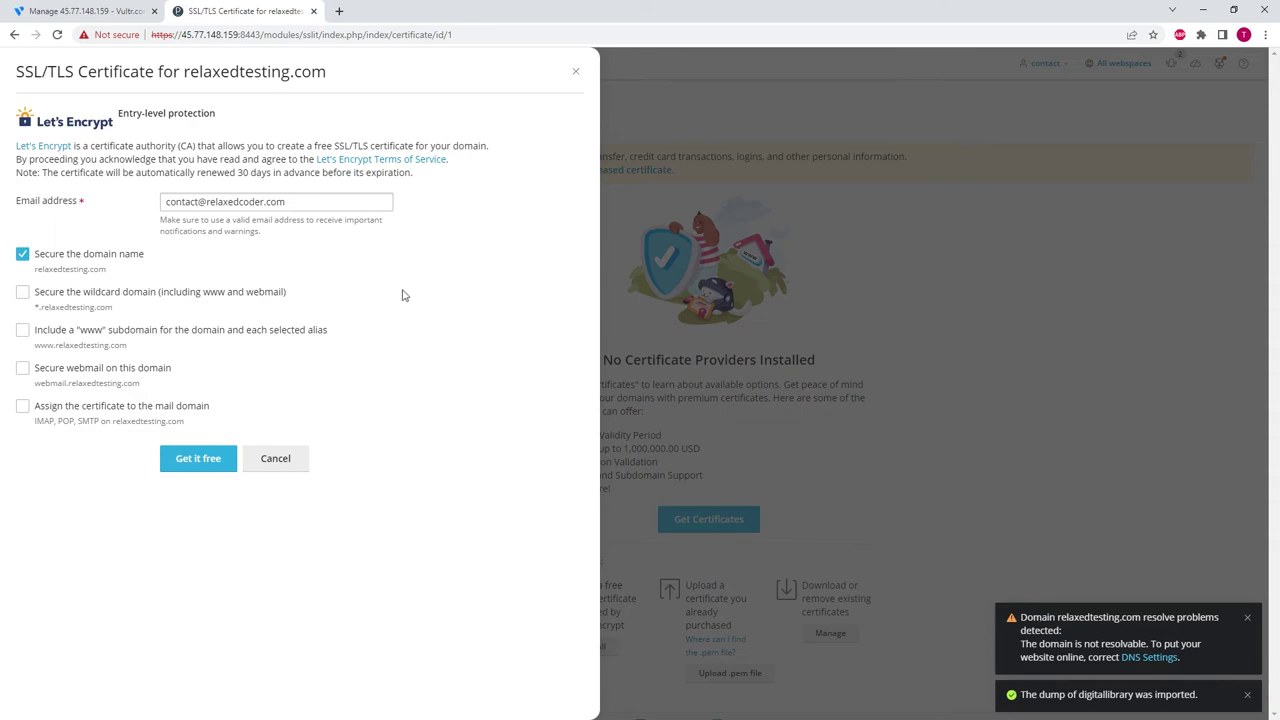
pyautogui.click(22, 291)
pyautogui.click(22, 405)
pyautogui.click(198, 462)
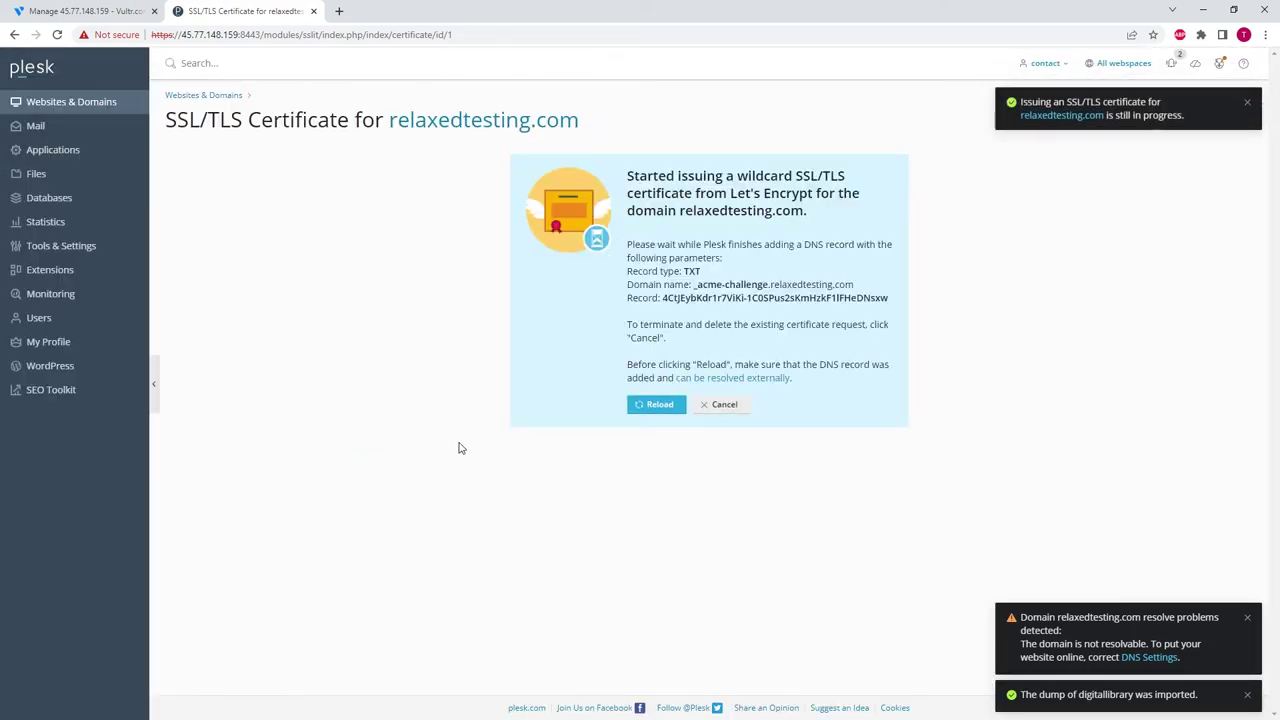
pyautogui.click(660, 405)
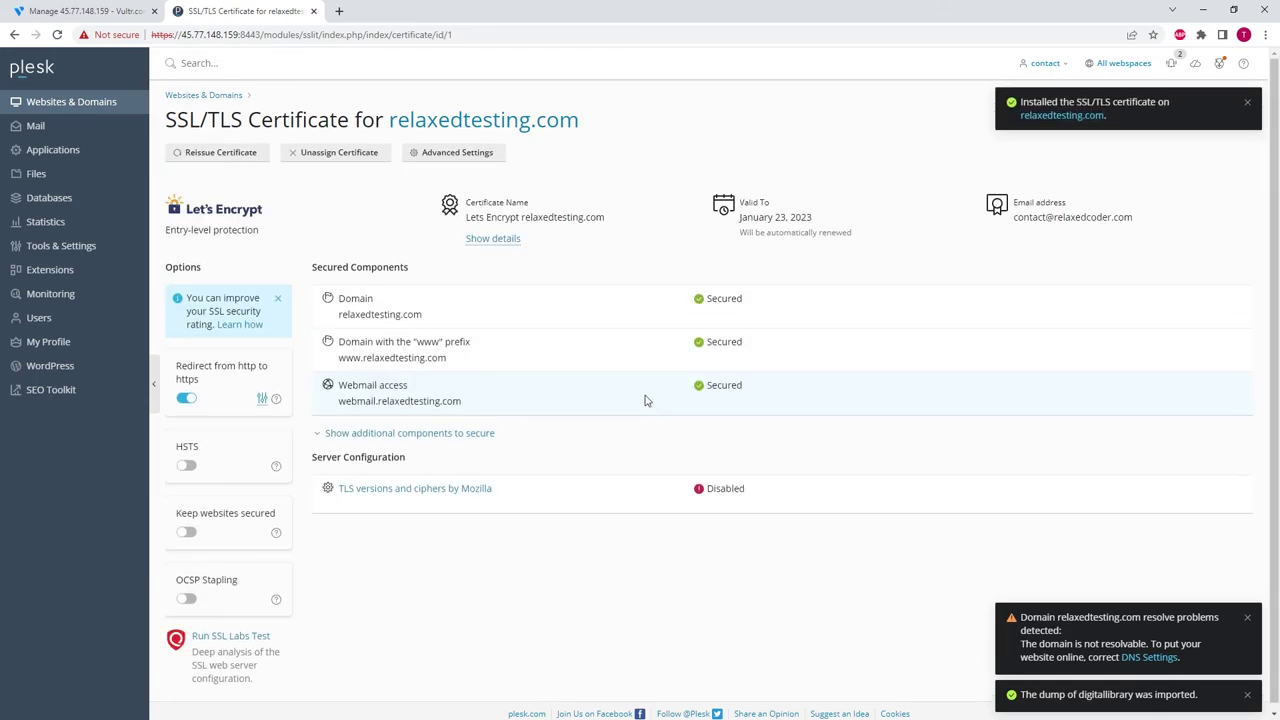
pyautogui.click(55, 102)
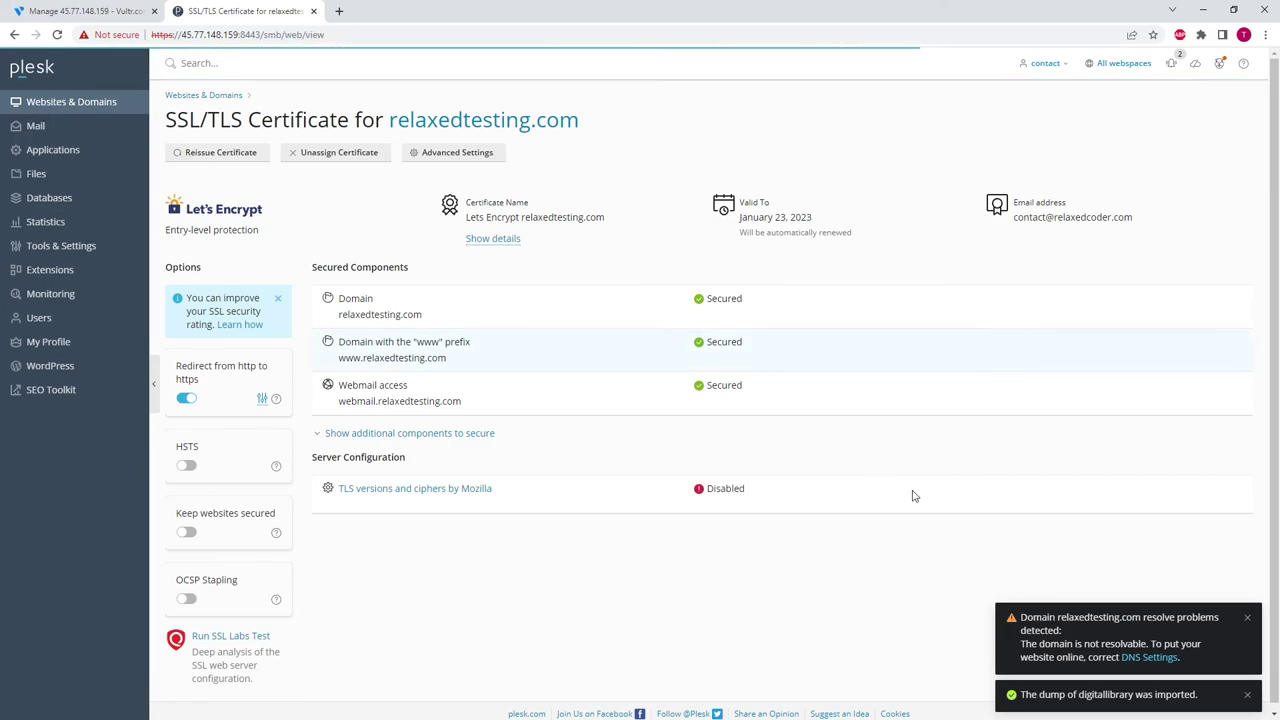
pyautogui.click(1247, 694)
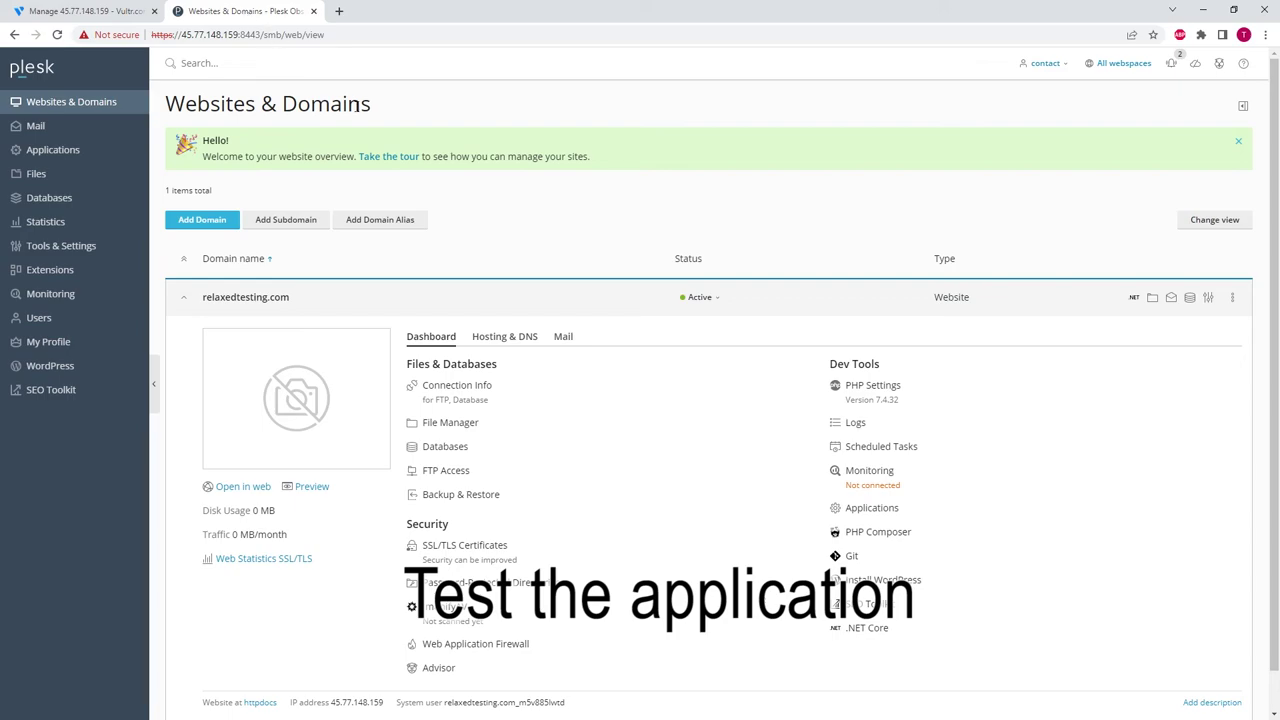
pyautogui.click(237, 490)
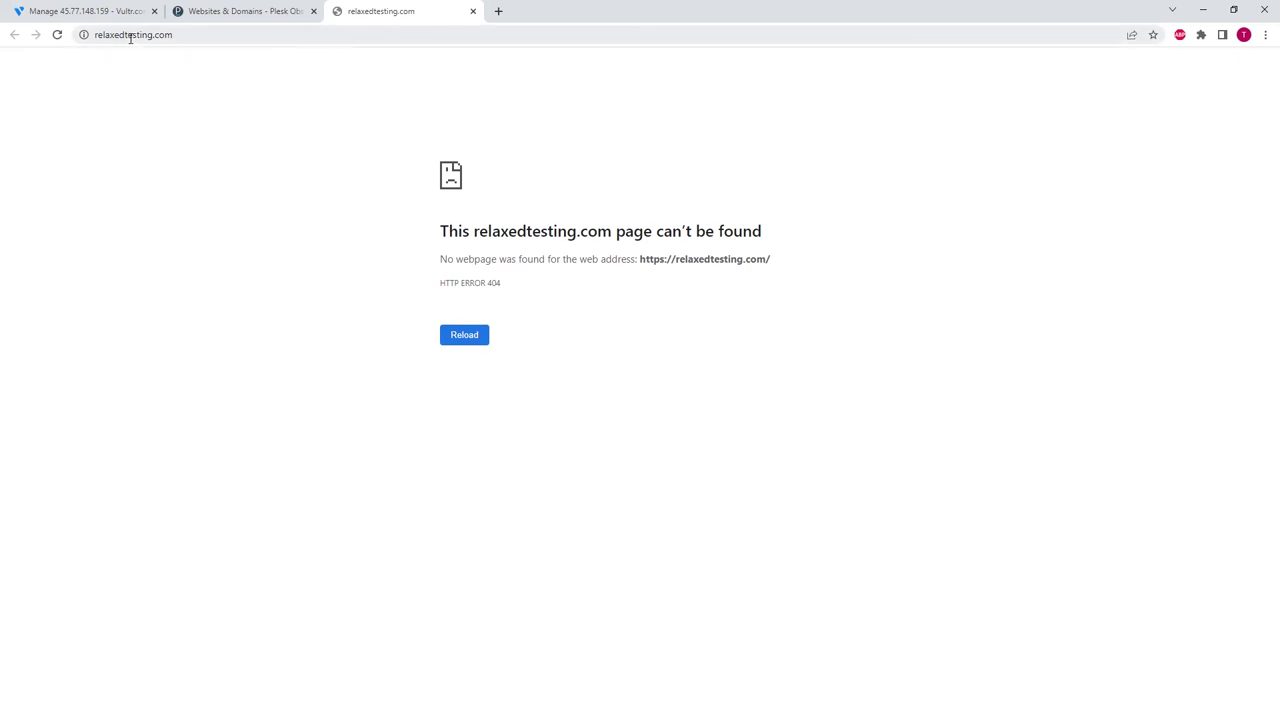
pyautogui.click(228, 42)
pyautogui.click(243, 43)
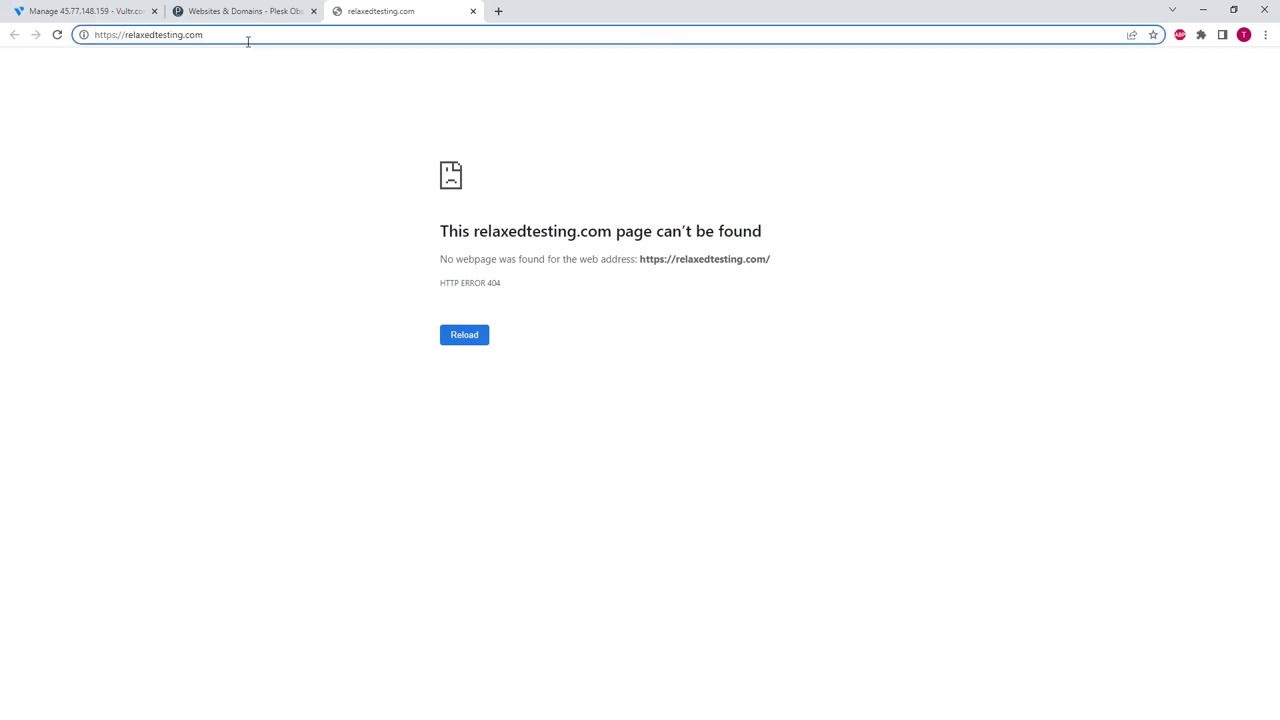
pyautogui.write('/swagger')
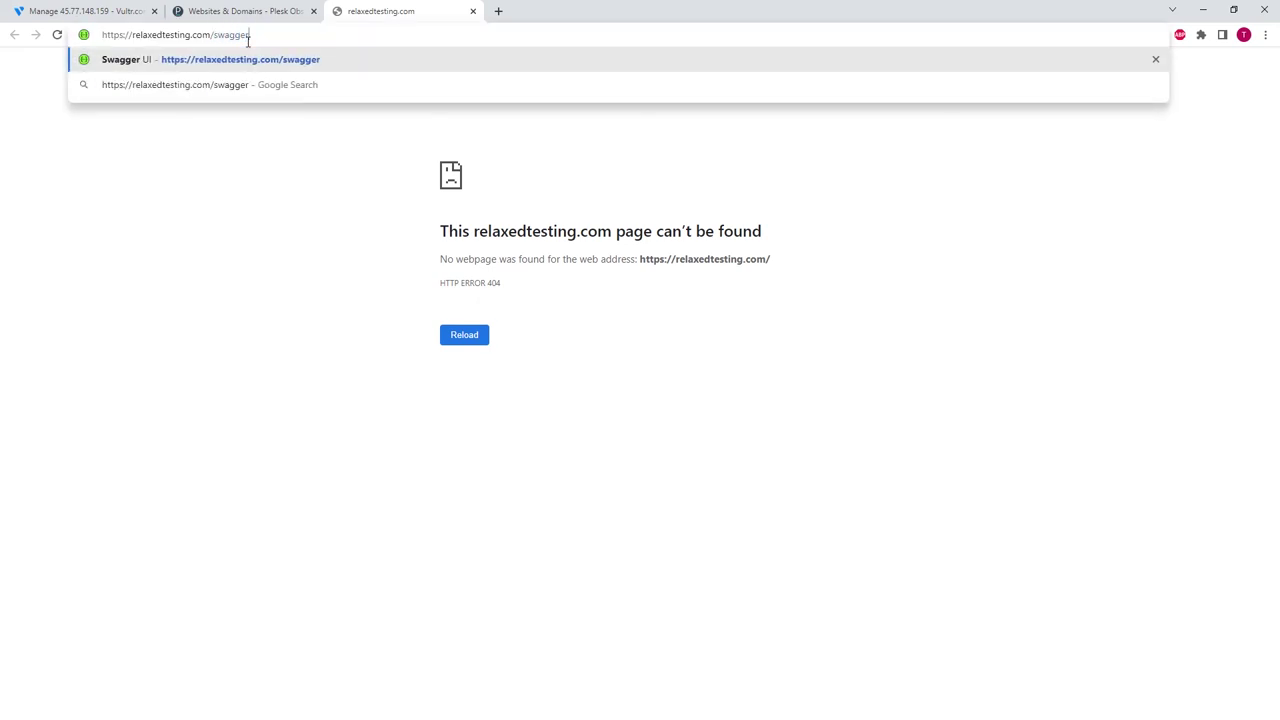
pyautogui.press('Return')
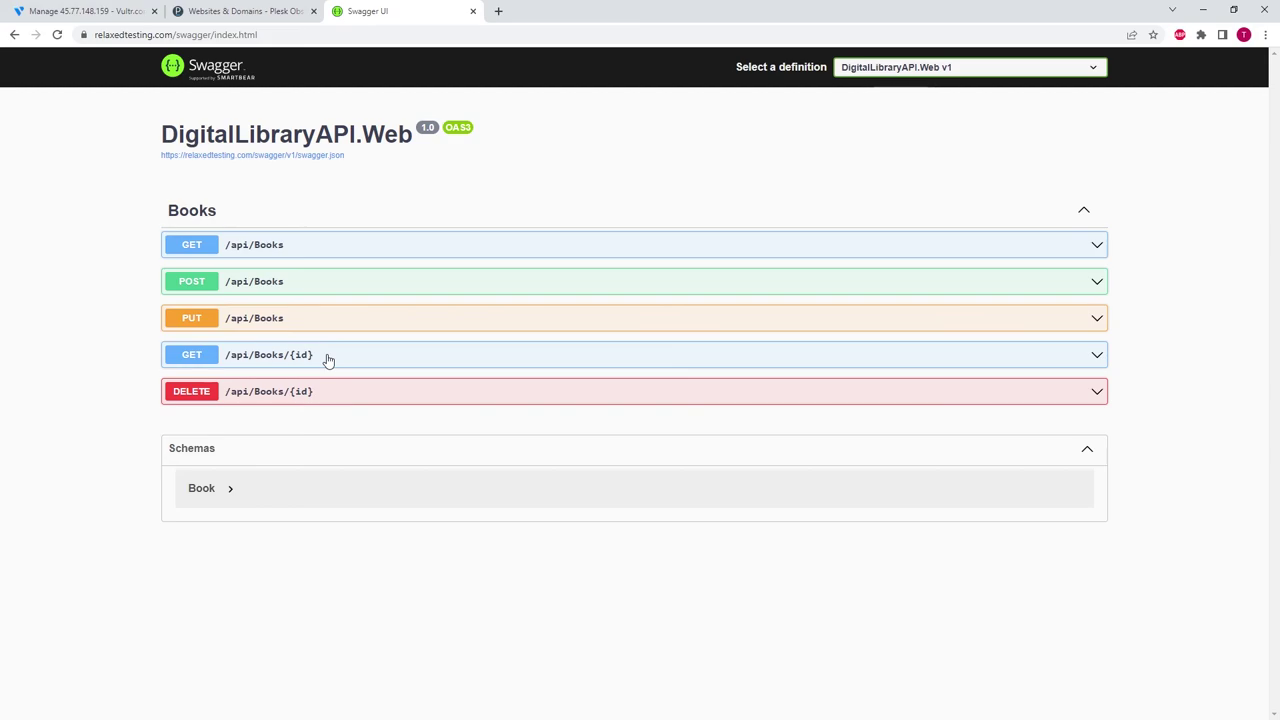
# - Fill the POST /api/Books request body with test title, test author and test description
pyautogui.click(300, 290)
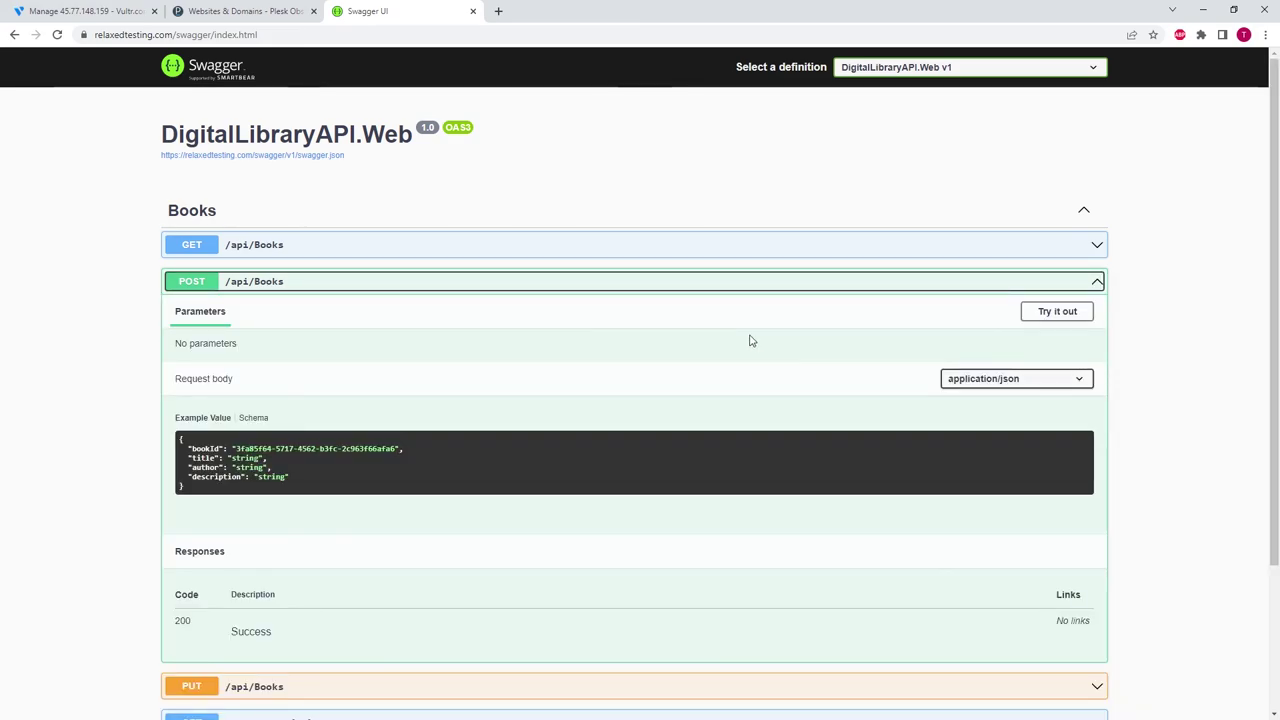
pyautogui.scroll(-2, 704, 316)
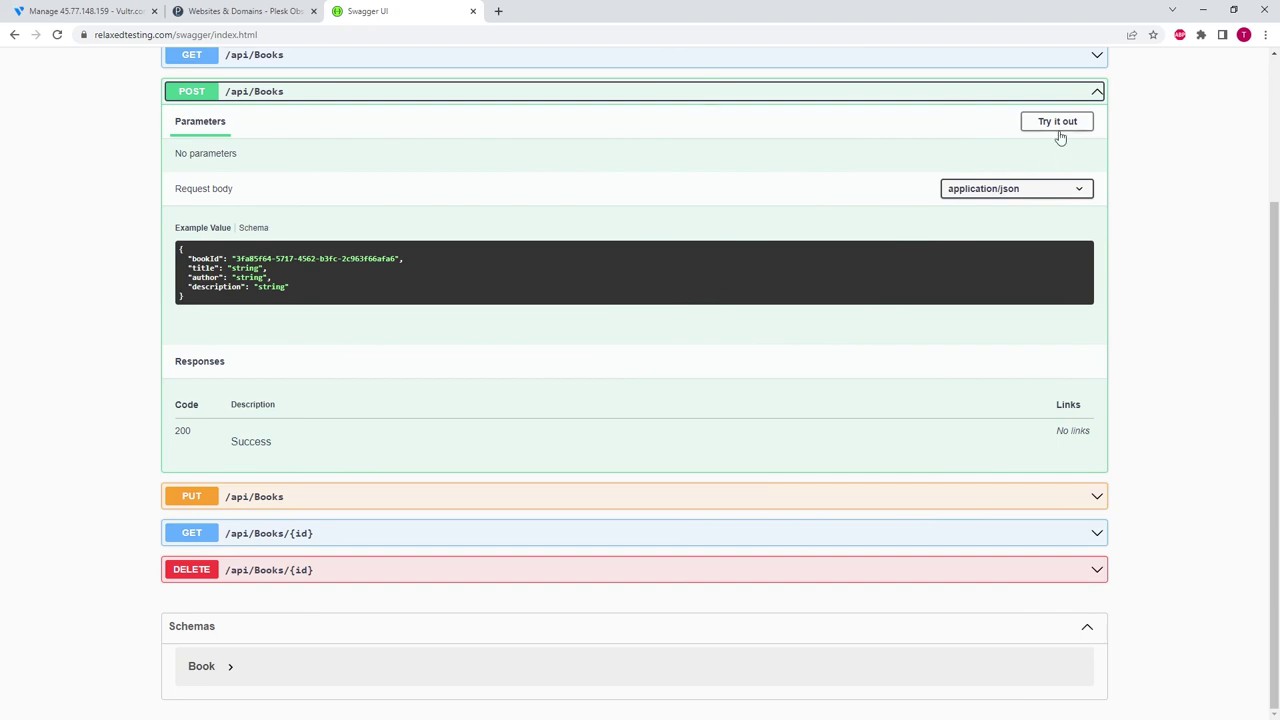
pyautogui.click(1058, 124)
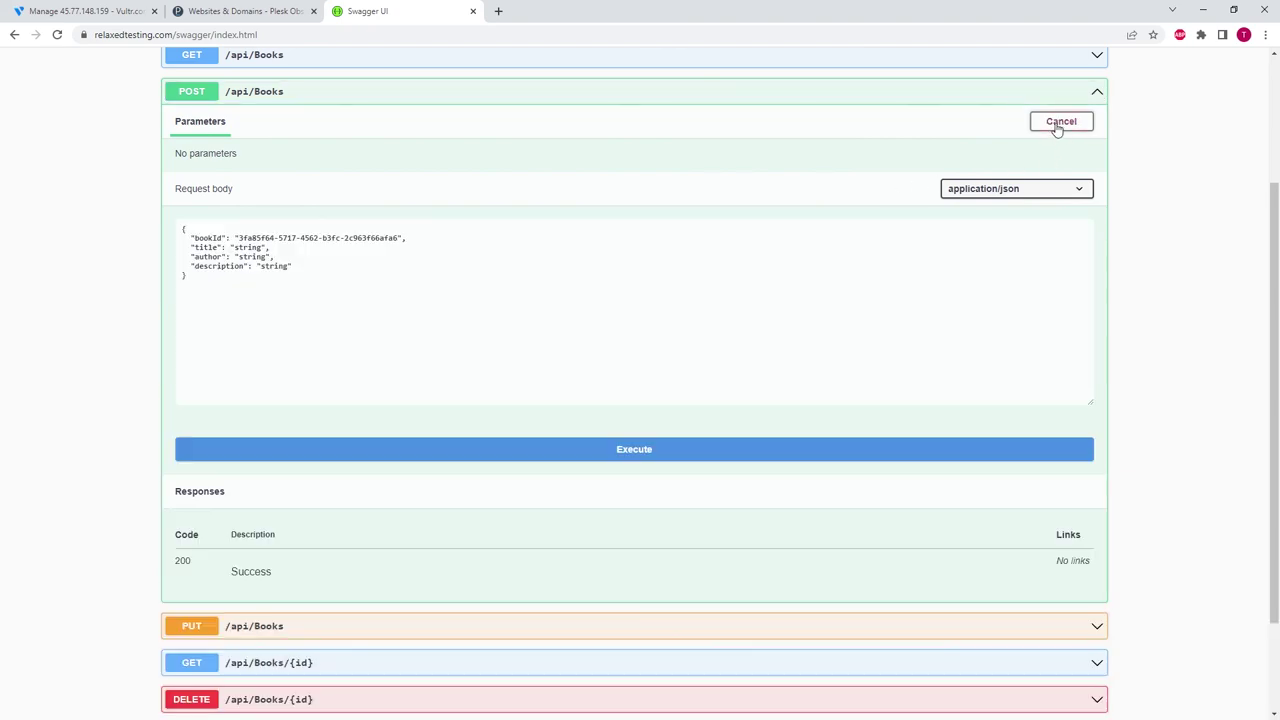
pyautogui.click(272, 267)
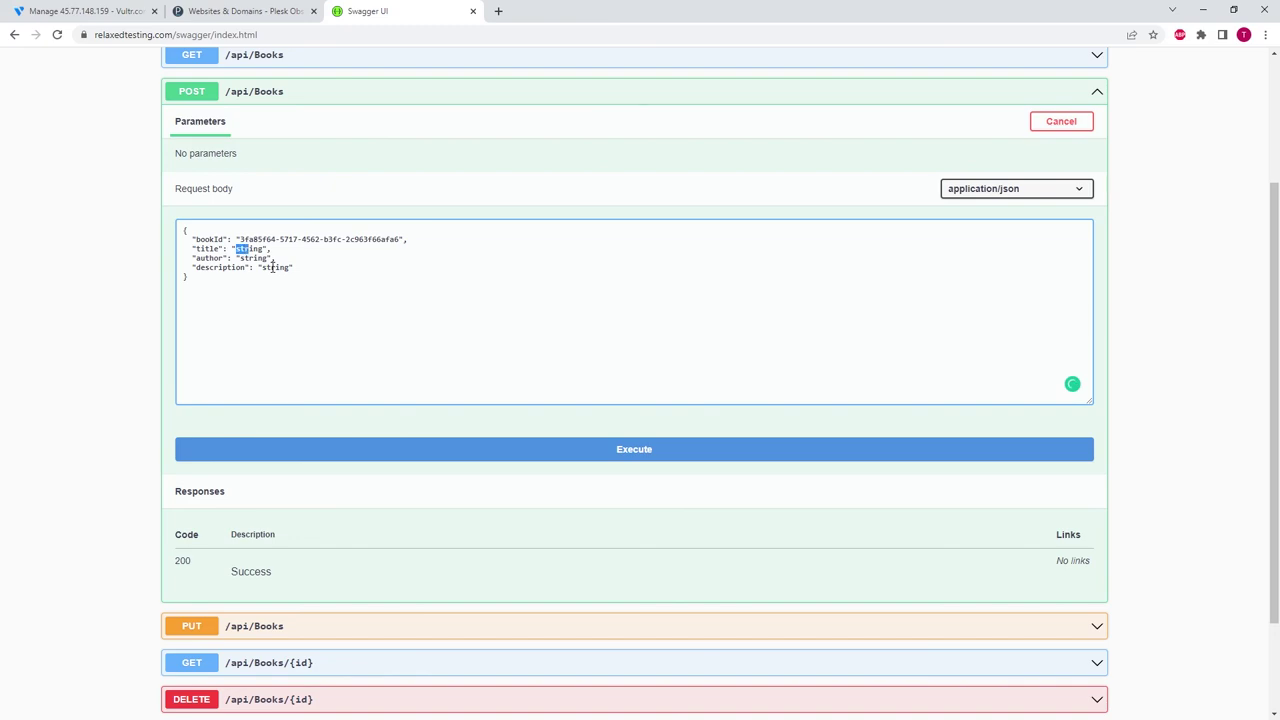
pyautogui.write('test t')
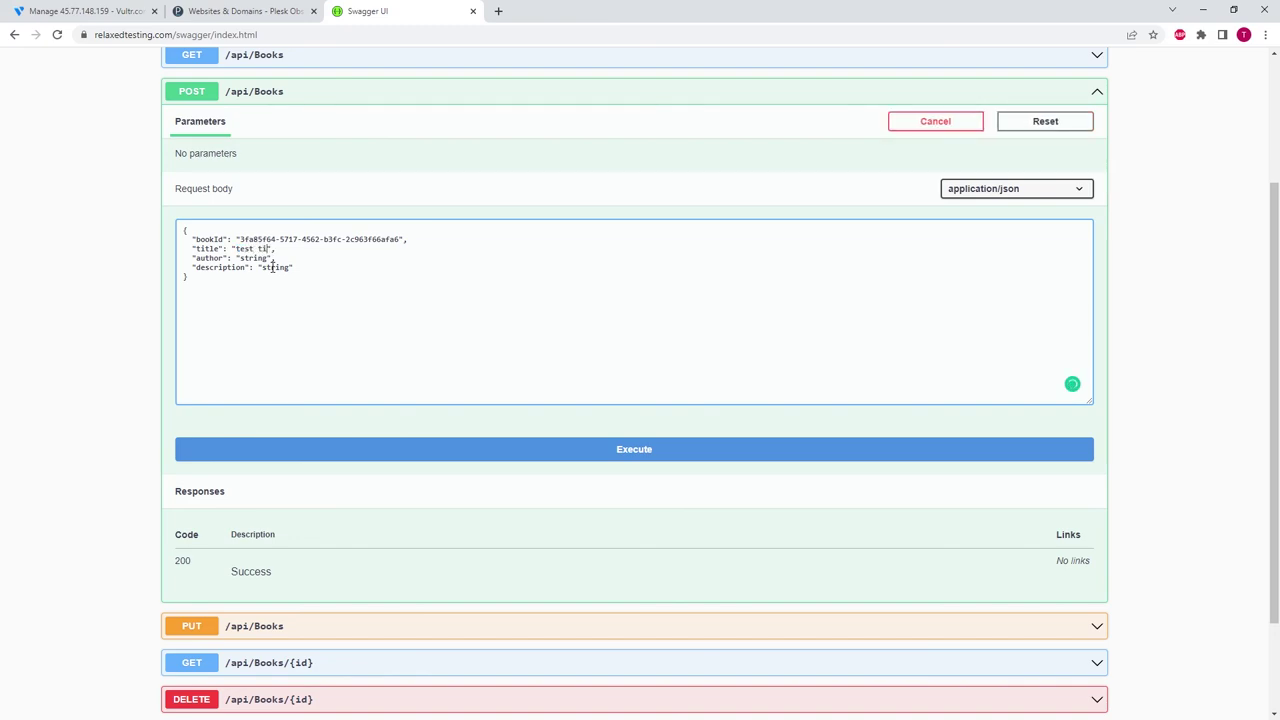
pyautogui.hotkey('shift', 'Left')
pyautogui.hotkey('shift', 'Left')
pyautogui.hotkey('shift', 'Left')
pyautogui.hotkey('shift', 'Left')
pyautogui.hotkey('shift', 'Left')
pyautogui.hotkey('shift', 'Left')
pyautogui.write('test auth')
pyautogui.hotkey('shift', 'Left')
pyautogui.hotkey('shift', 'Left')
pyautogui.hotkey('shift', 'Left')
pyautogui.hotkey('shift', 'Left')
pyautogui.write('tes')
# - Execute the POST request, confirming a 200 response
pyautogui.click(643, 451)
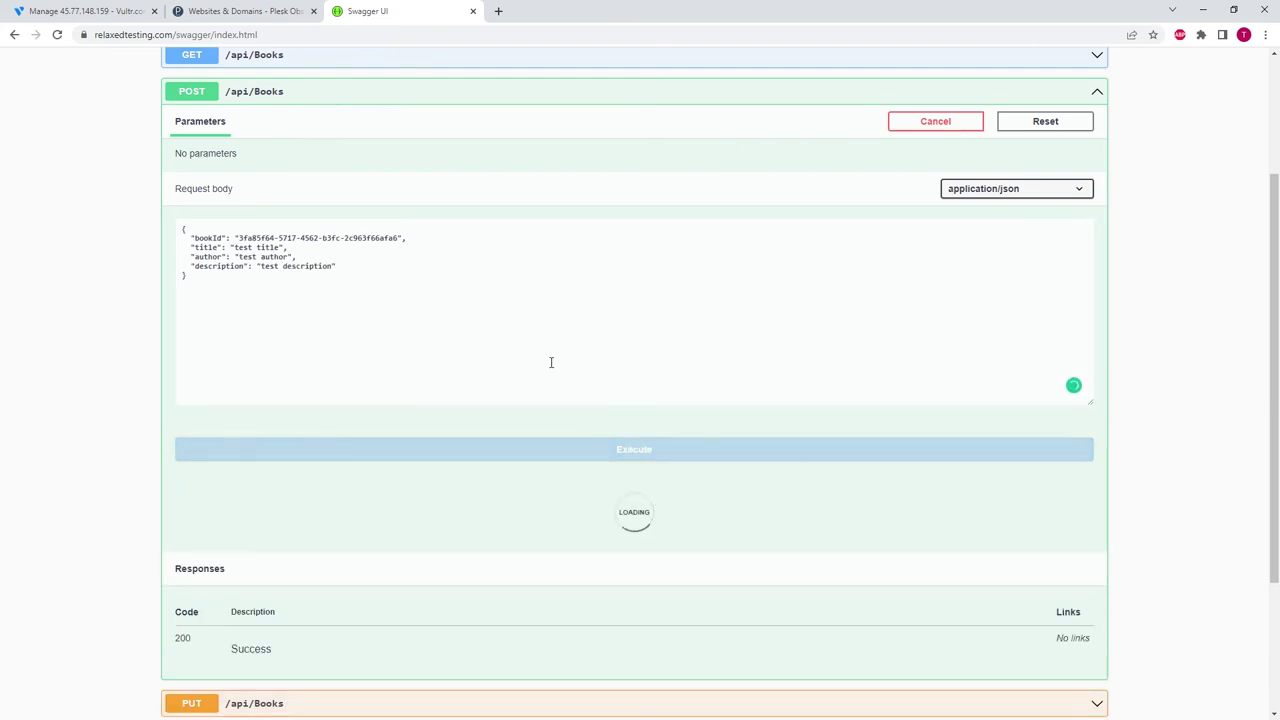
pyautogui.scroll(-2, 149, 340)
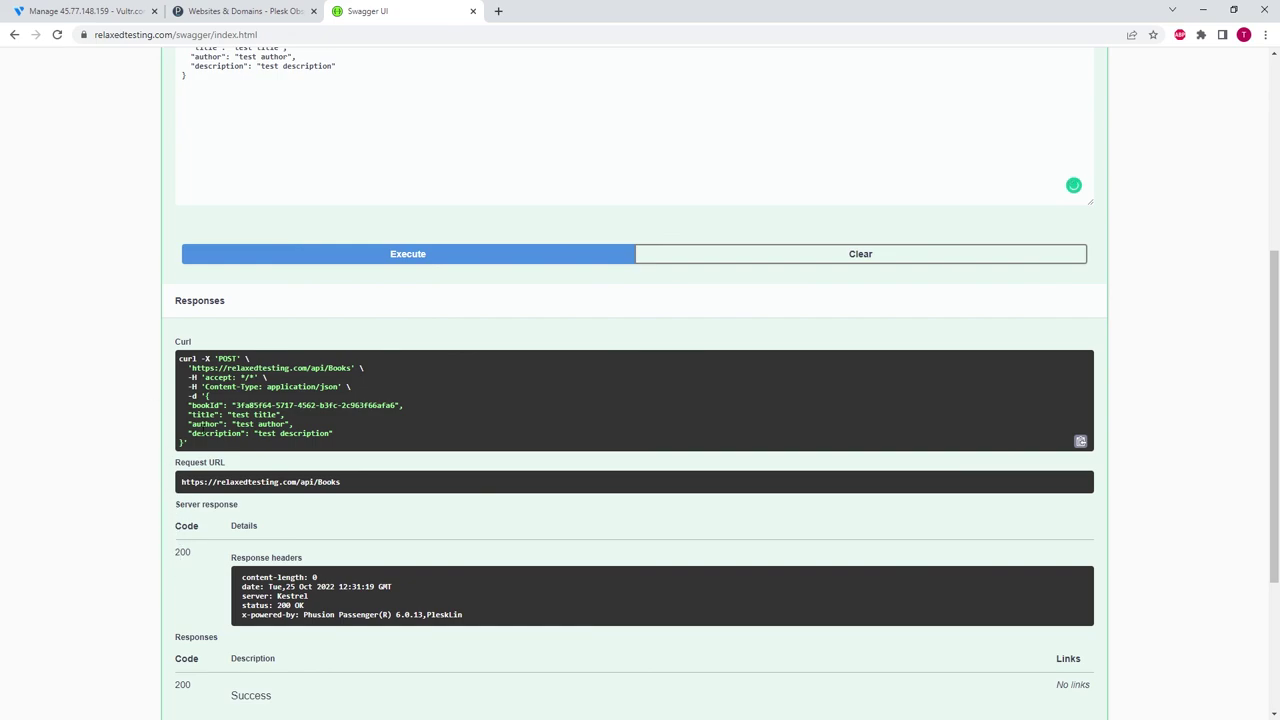
pyautogui.scroll(4, 279, 352)
pyautogui.click(280, 284)
# - Run GET /api/Books and confirm the test book appears in the 200 response
pyautogui.click(481, 248)
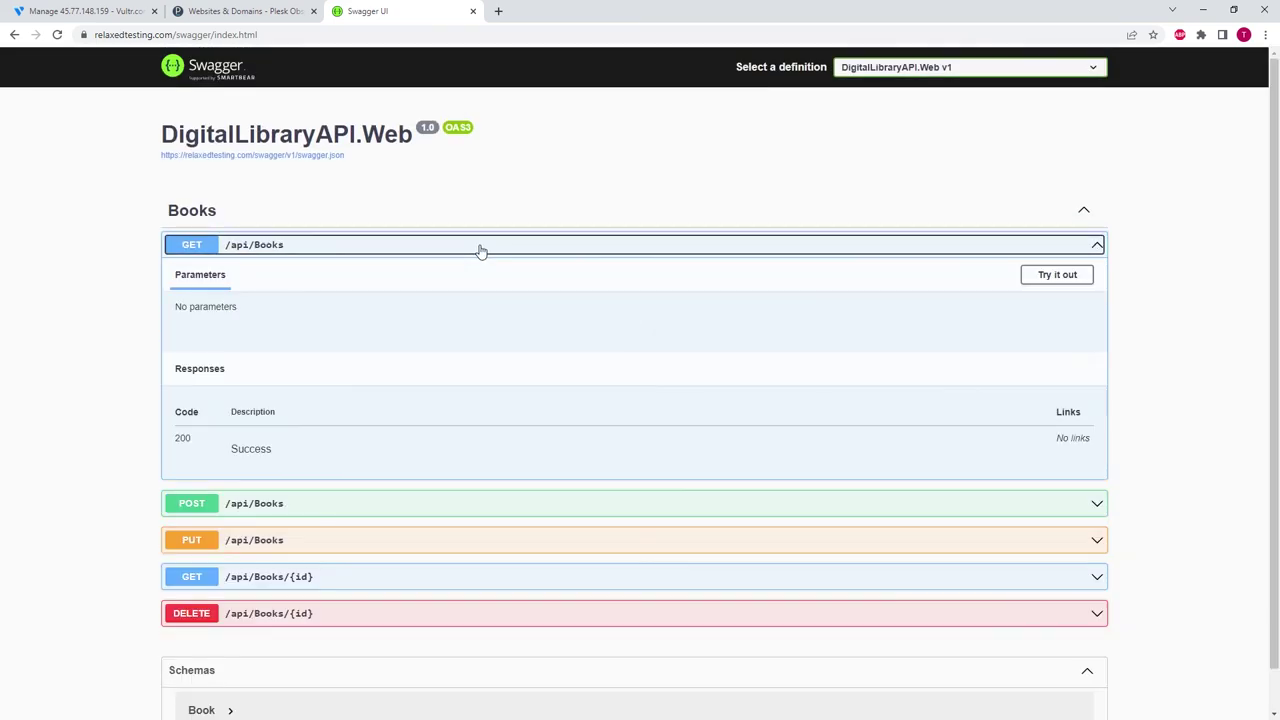
pyautogui.click(1050, 280)
pyautogui.click(641, 352)
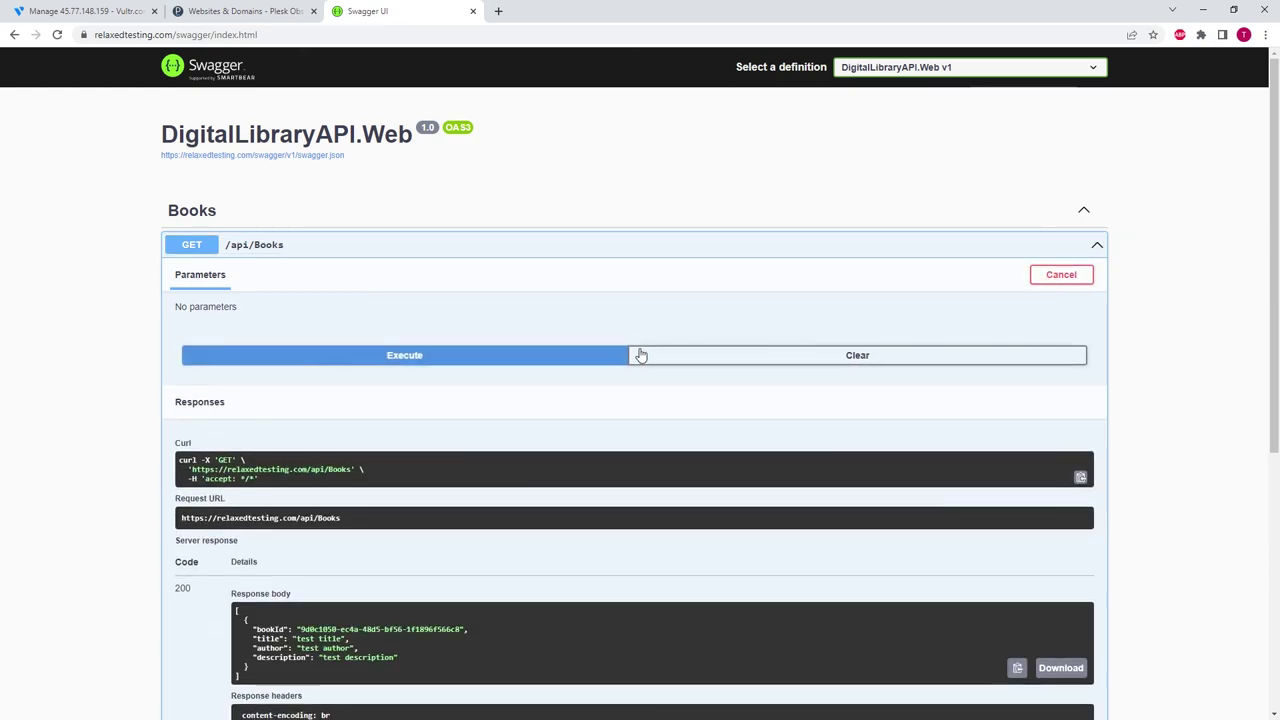
pyautogui.click(420, 355)
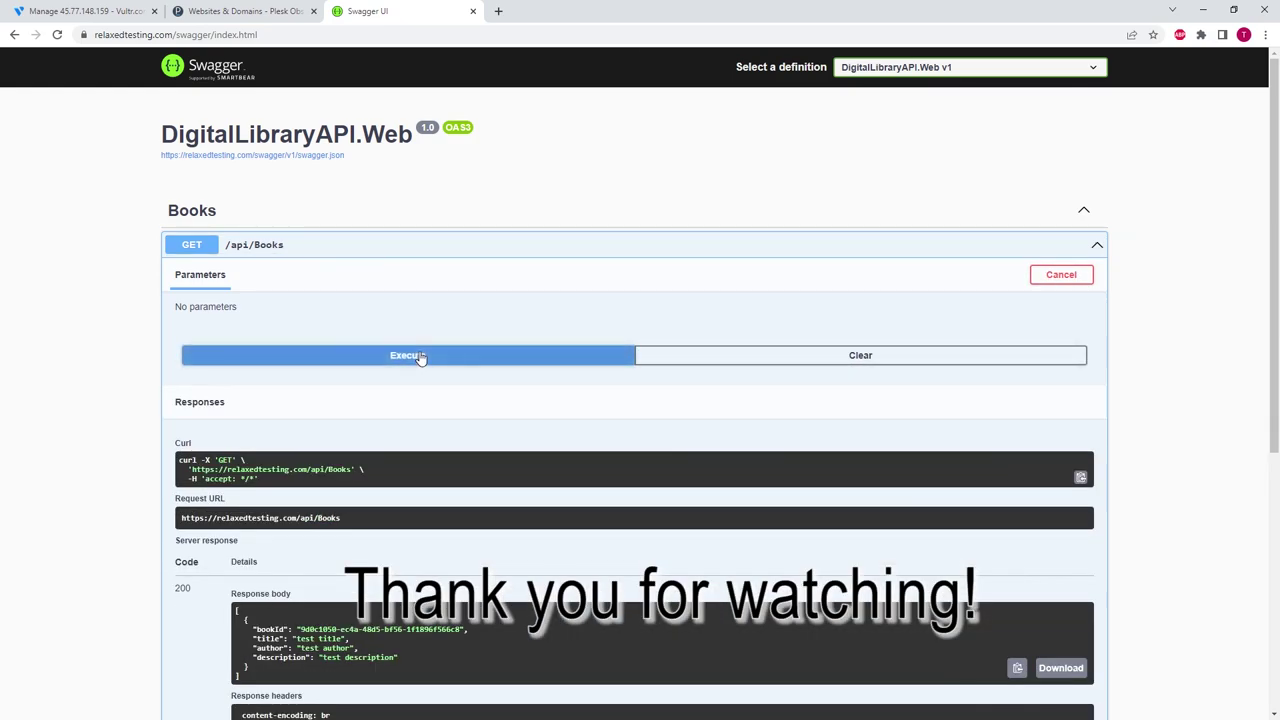
pyautogui.scroll(-2, 147, 340)
pyautogui.scroll(3, 149, 309)
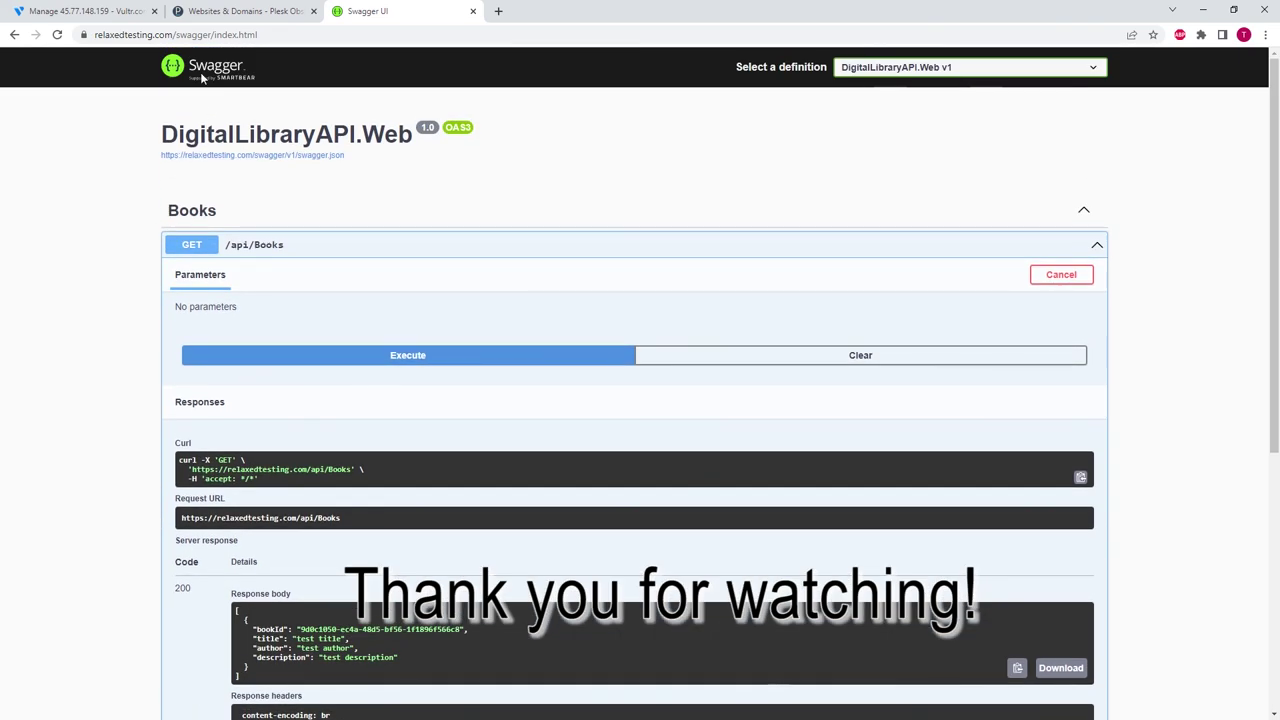
pyautogui.click(193, 38)
pyautogui.click(184, 36)
# - Load relaxedtesting.com/api/books directly to view the test book as raw JSON
pyautogui.moveTo(206, 34); pyautogui.dragTo(288, 34)
pyautogui.write('swa')
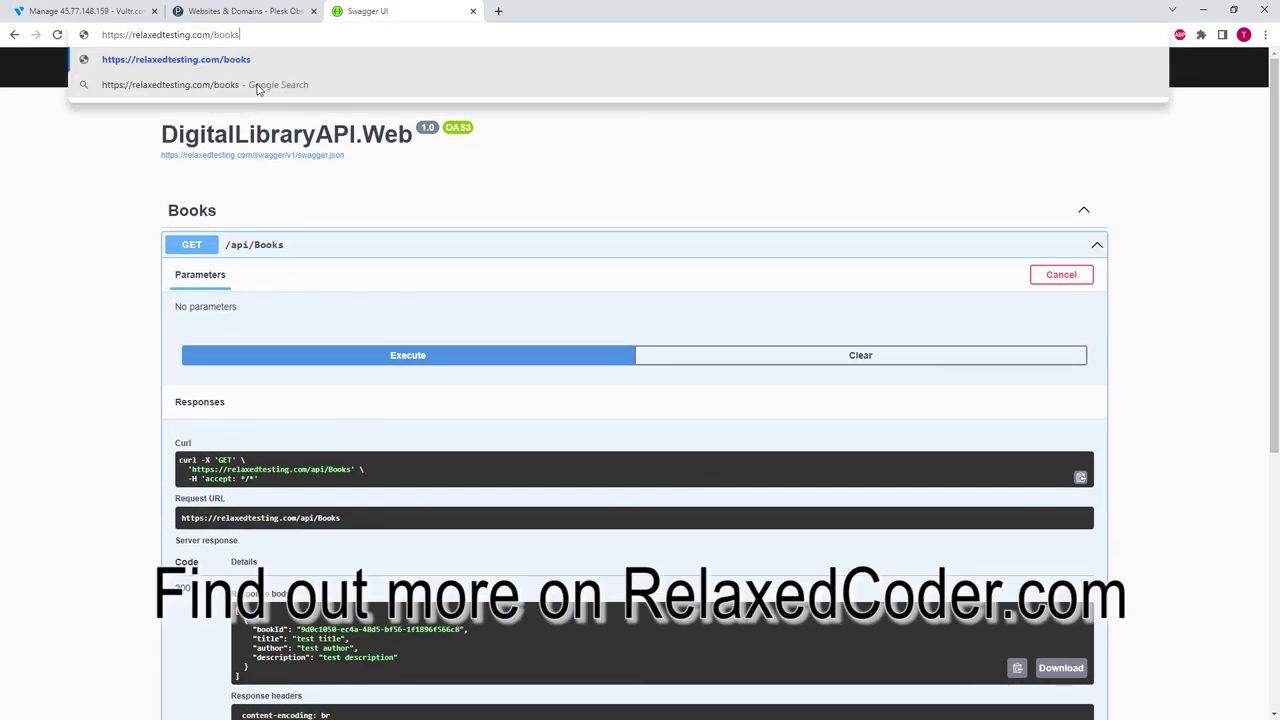
pyautogui.press('Return')
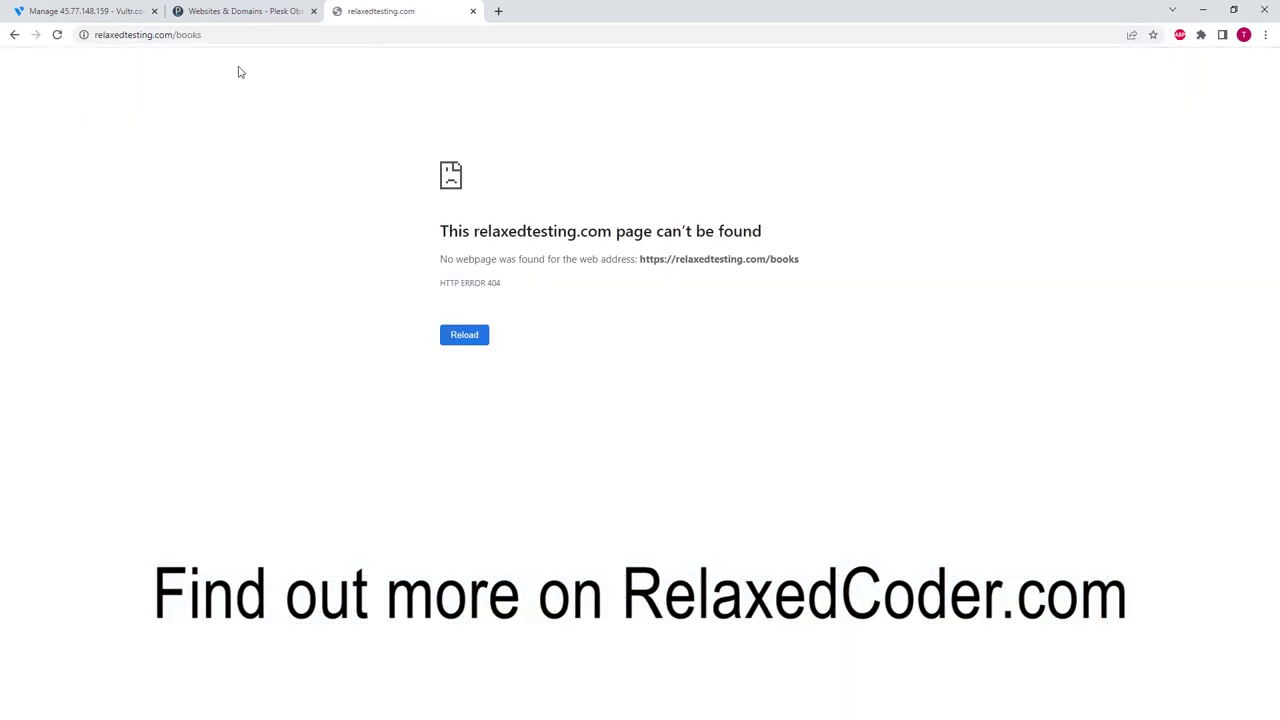
pyautogui.click(195, 36)
pyautogui.click(180, 36)
pyautogui.write('api/')
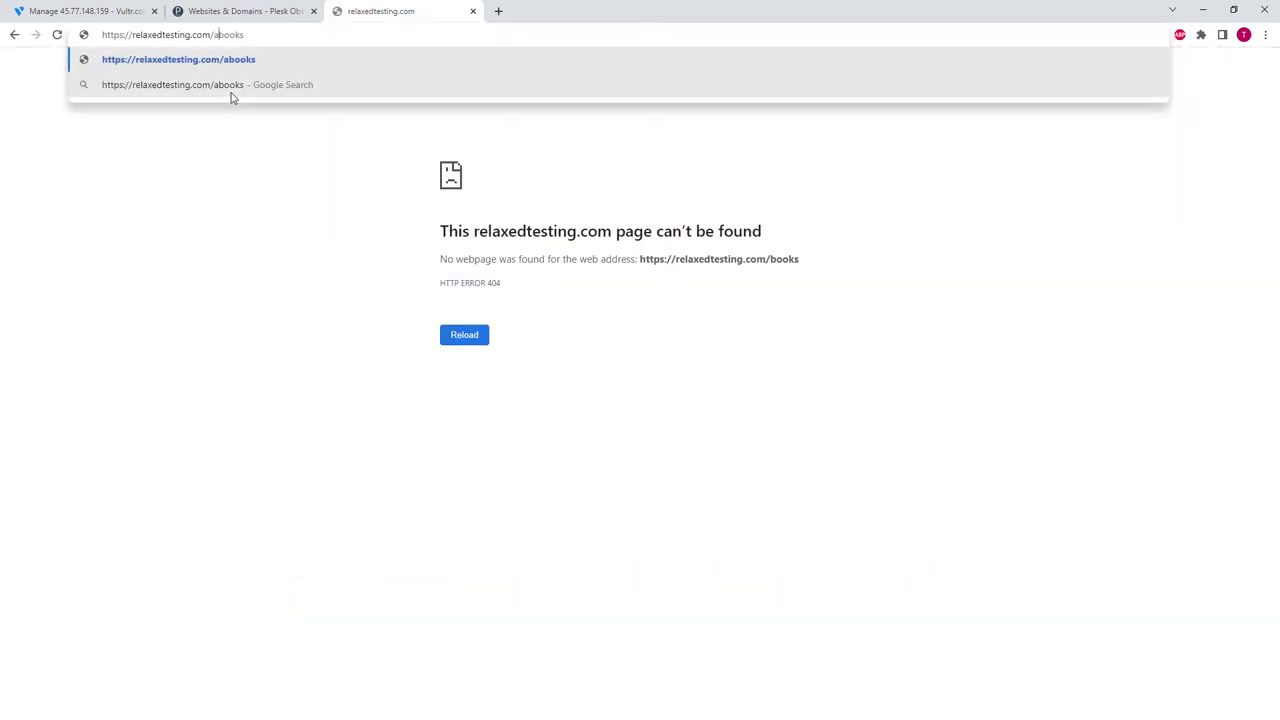
pyautogui.press('Return')
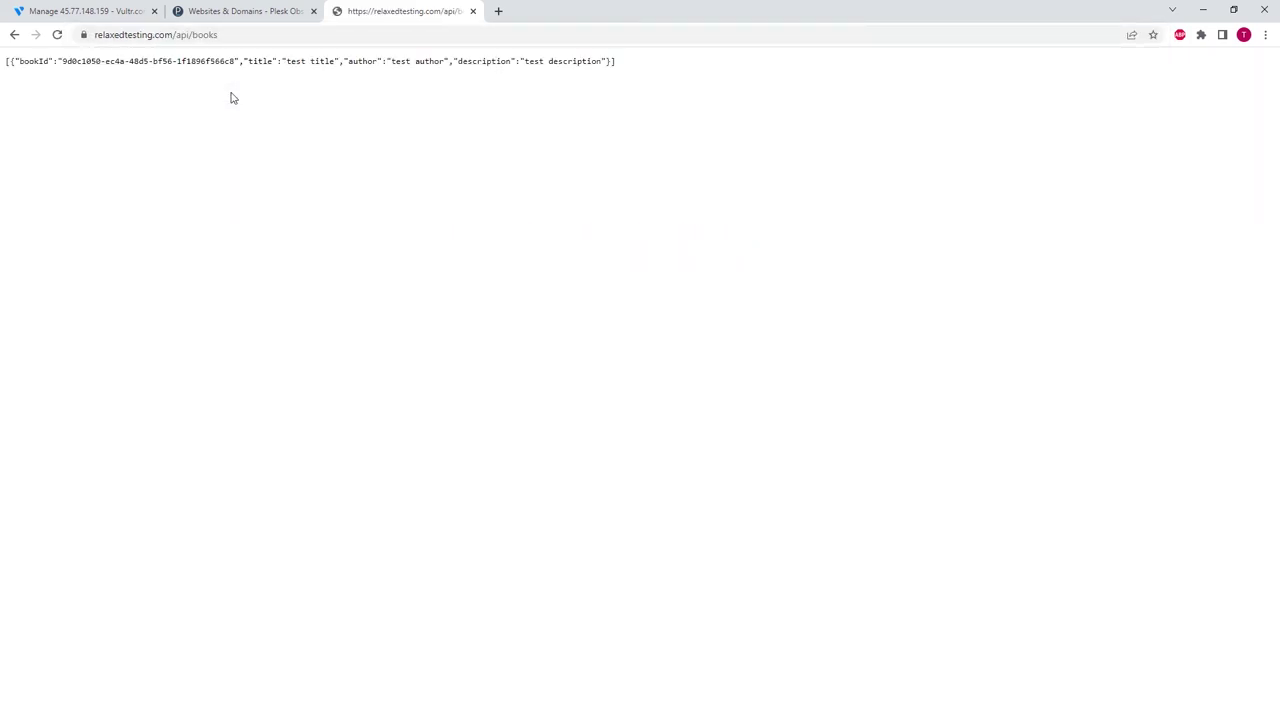
pyautogui.click(254, 13)
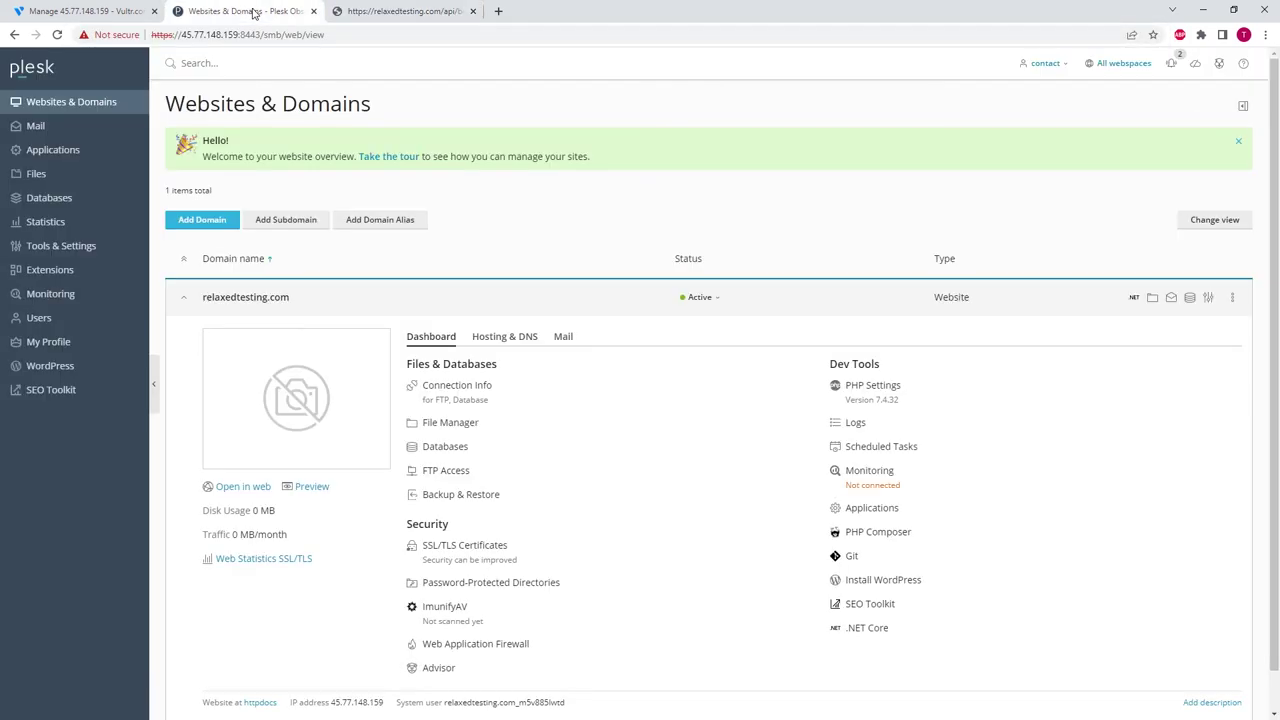